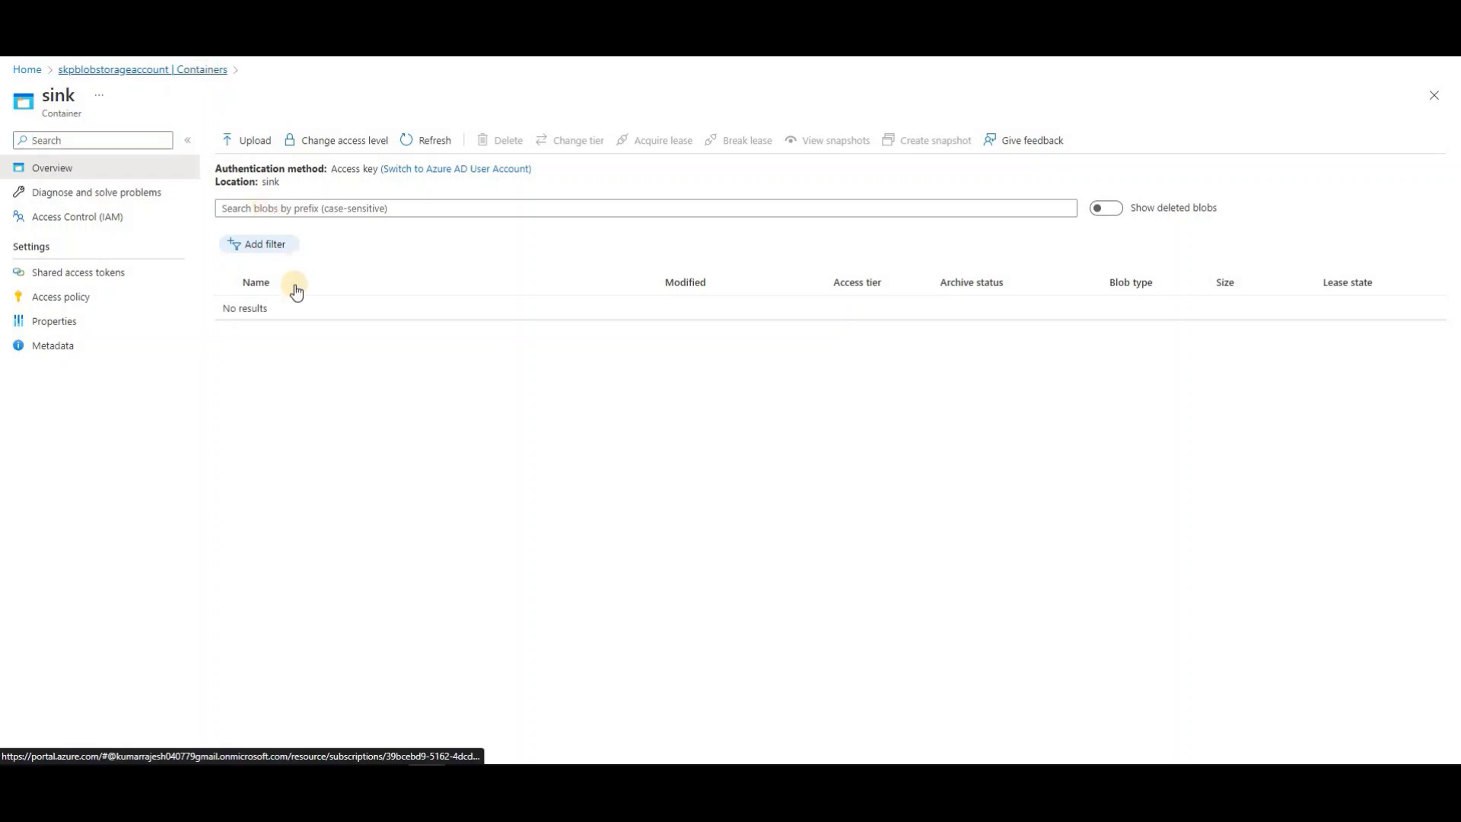
# Step: Examine the blobs in the source container and the contents of the sink container
pyautogui.click(261, 288)
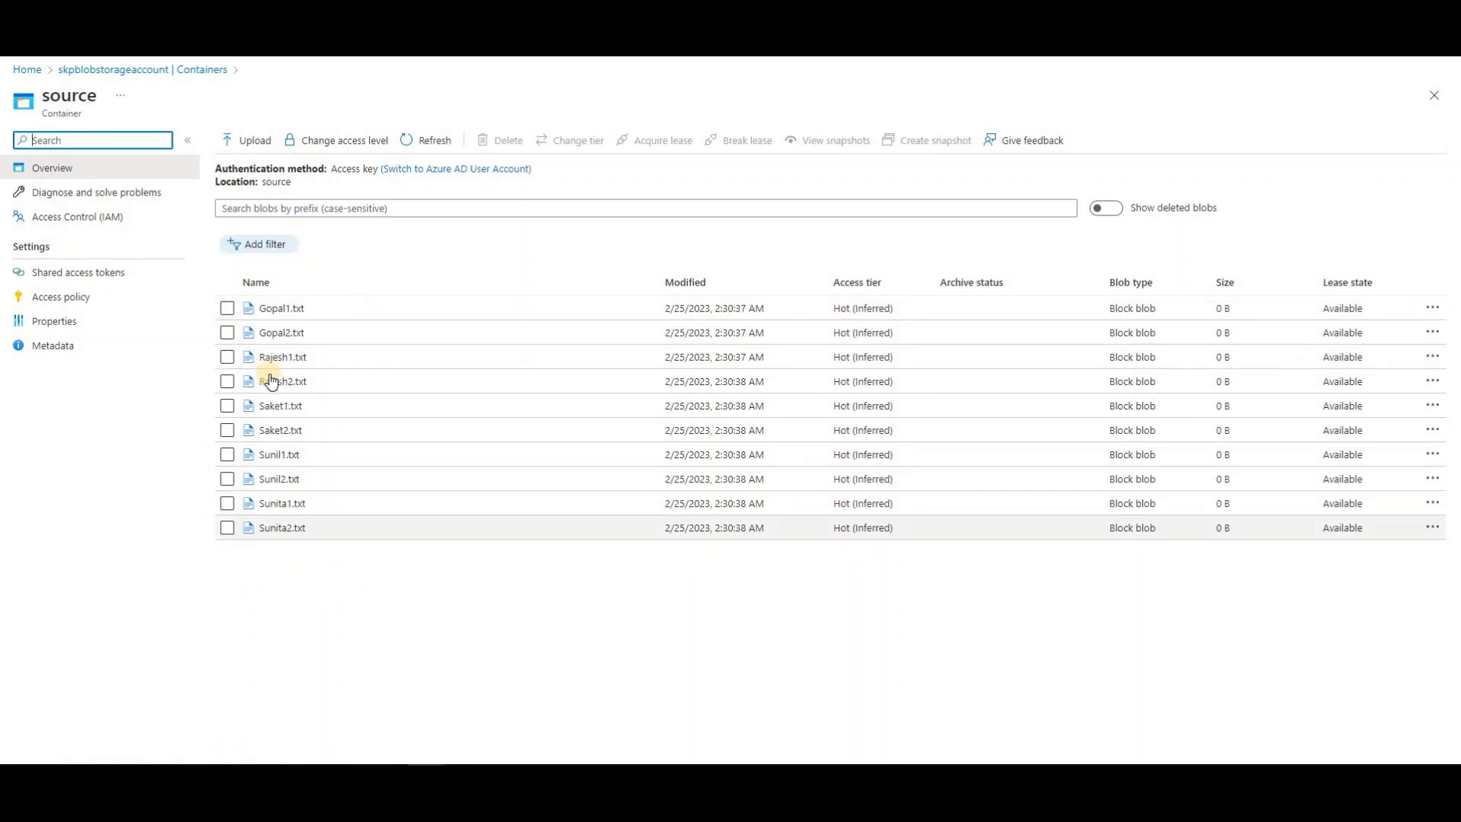
pyautogui.click(195, 76)
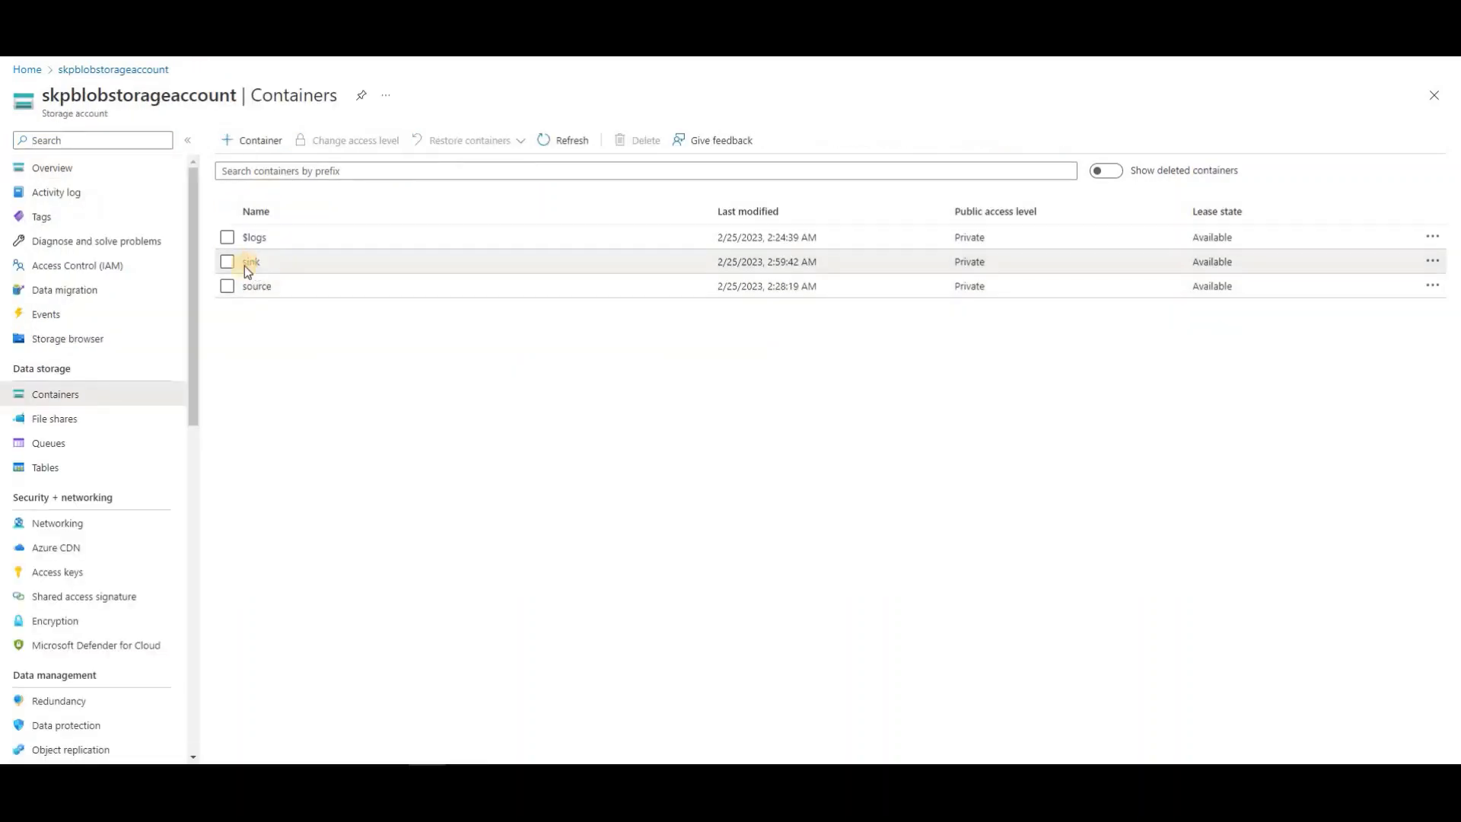
pyautogui.click(246, 264)
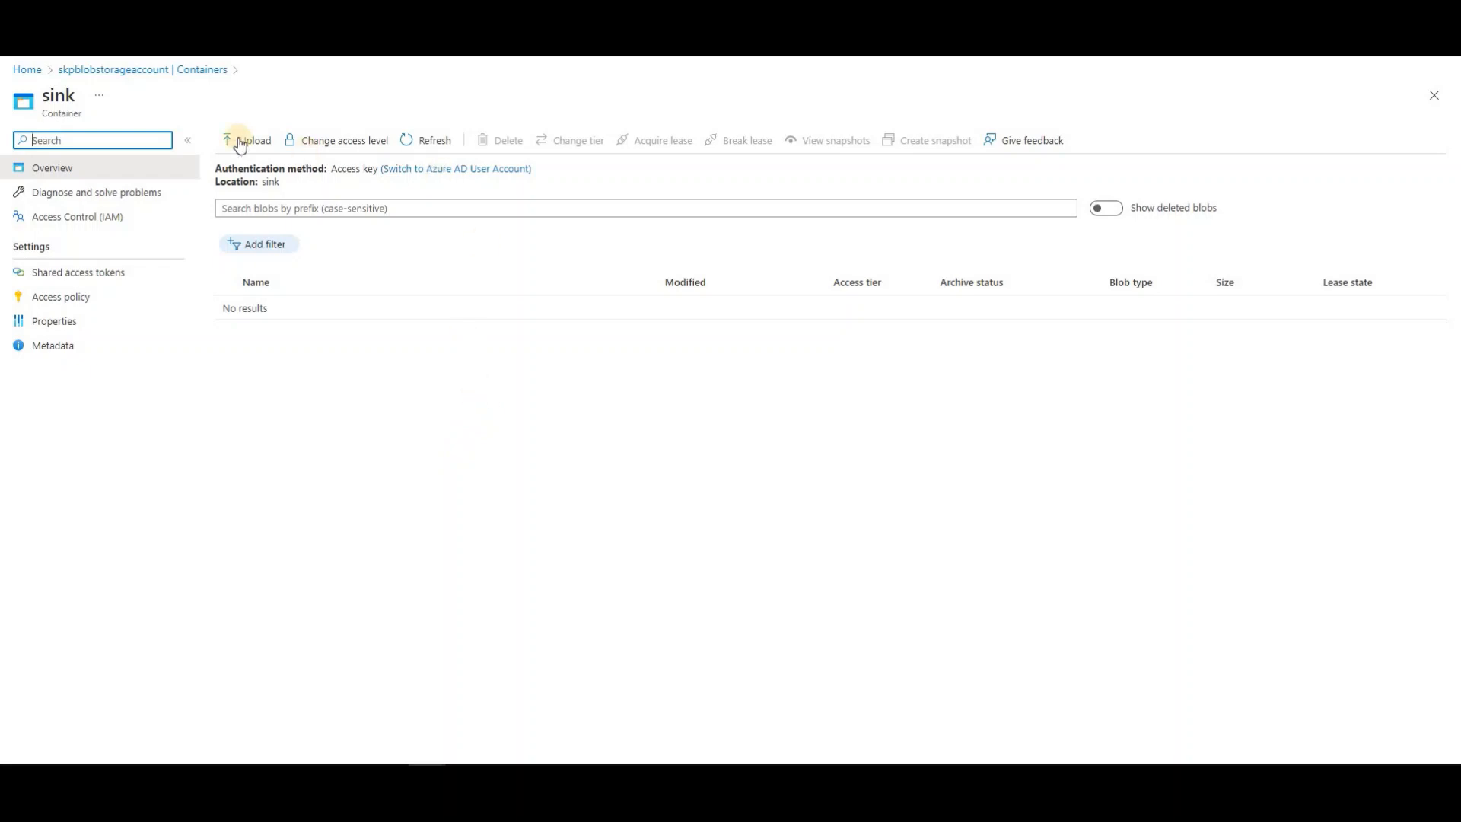
# Step: Return to the portal home page and open the skpblobstorageaccount storage account in a new browser tab
pyautogui.click(29, 71)
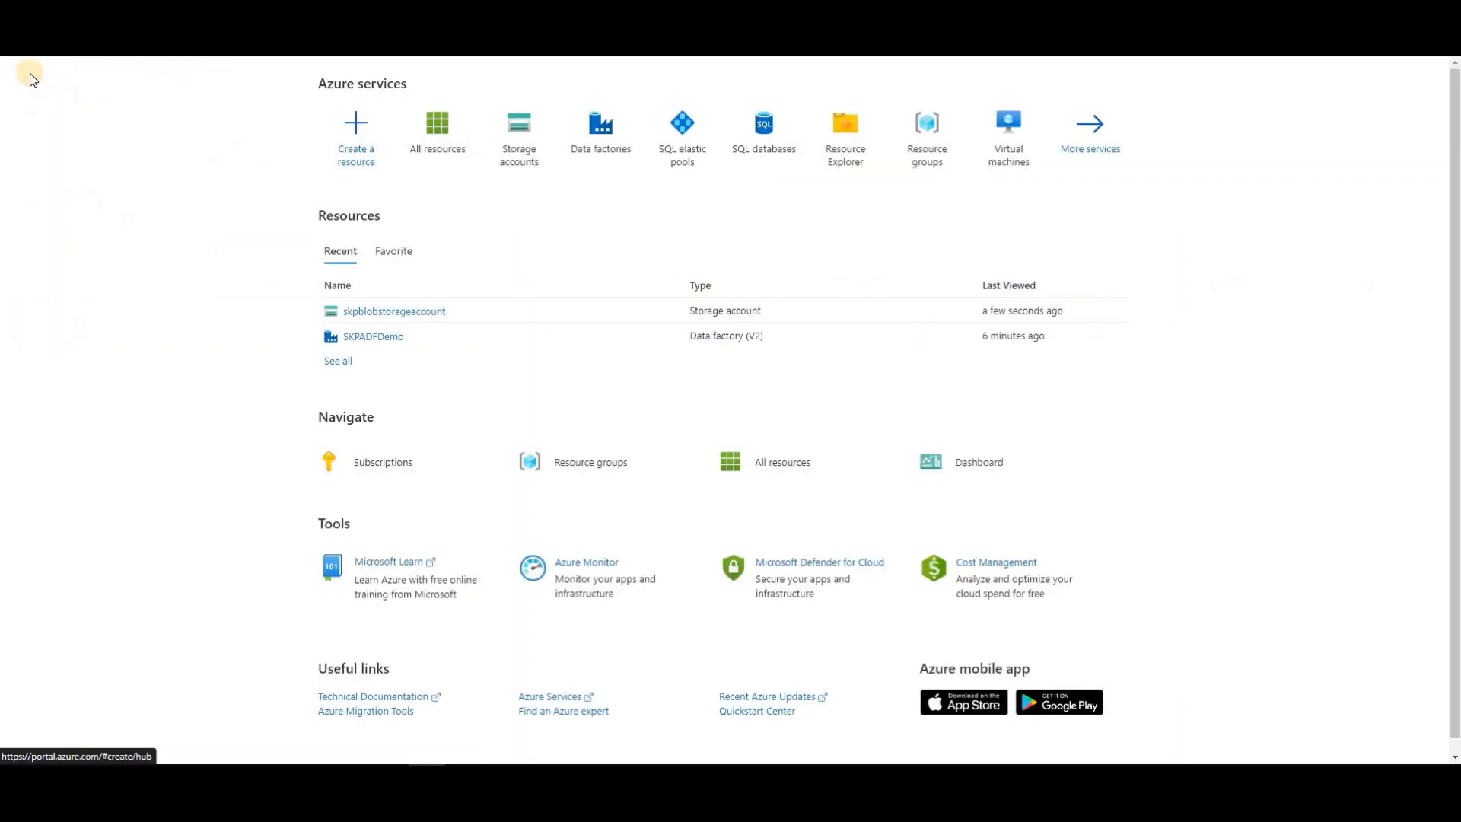
pyautogui.rightClick(402, 308)
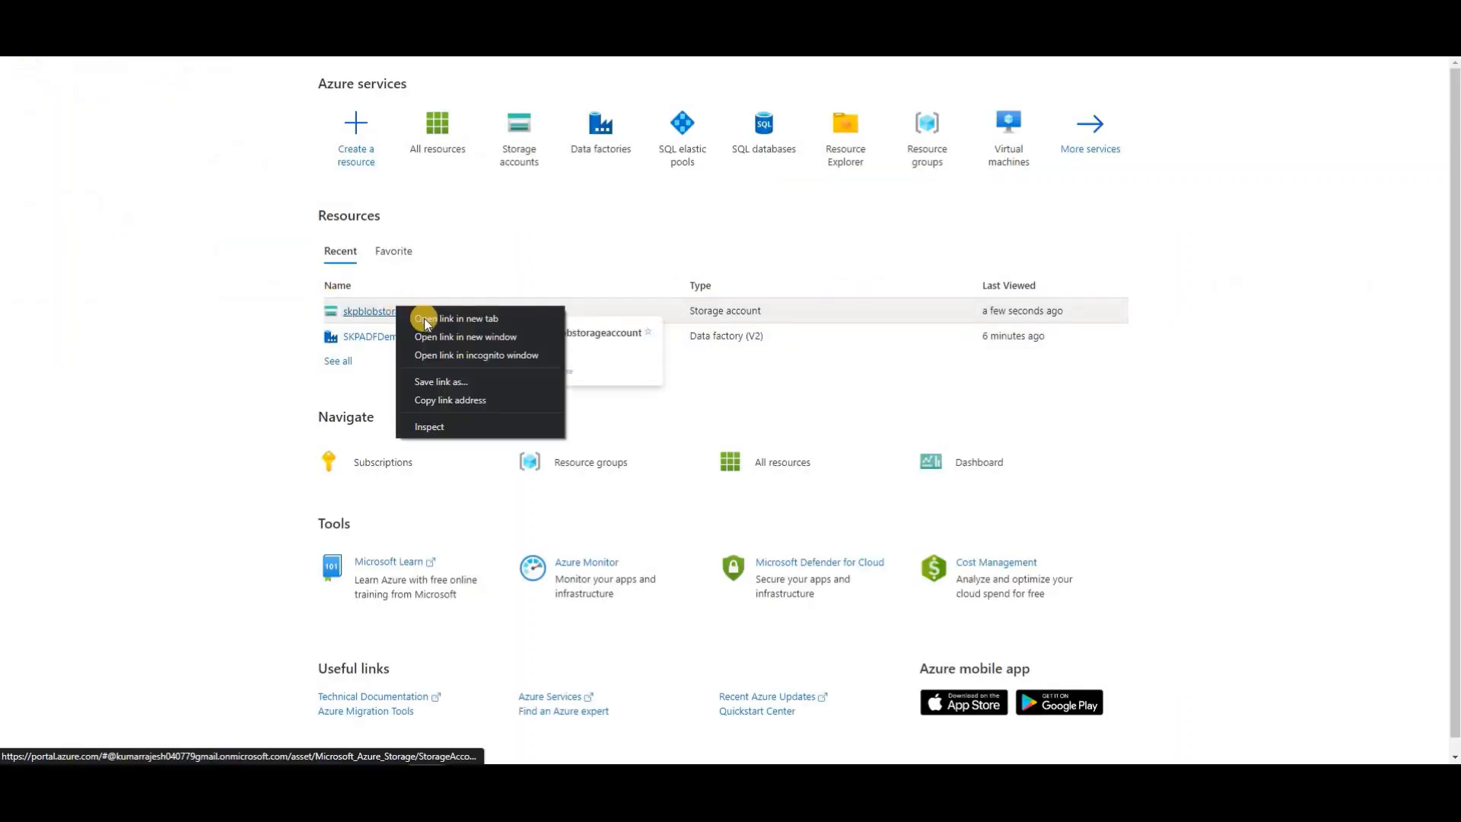
pyautogui.click(423, 319)
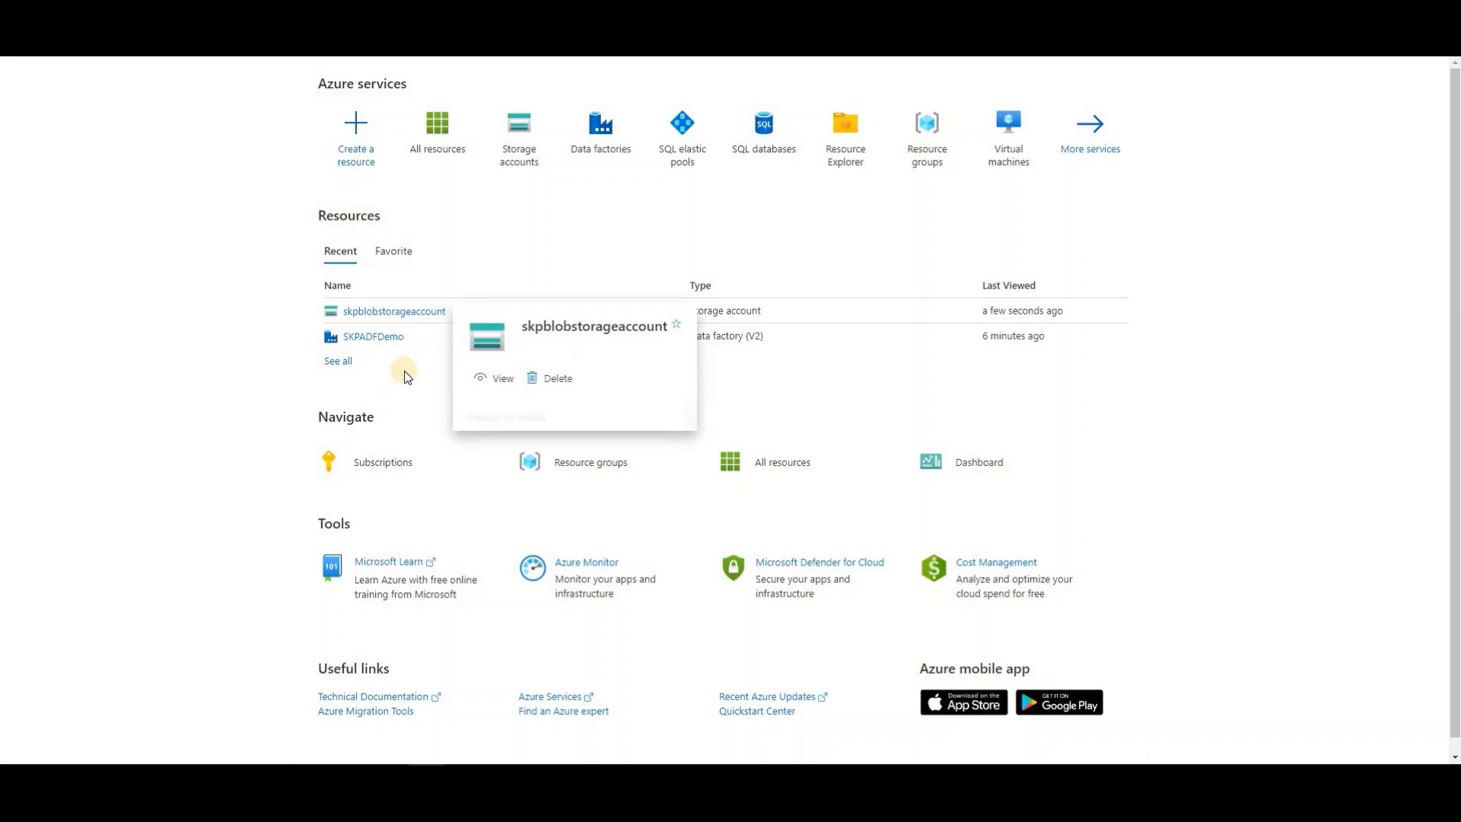
# Step: Open the SKPADFDemo data factory from the recent resources in a new browser tab and launch Azure Data Factory Studio
pyautogui.click(386, 346)
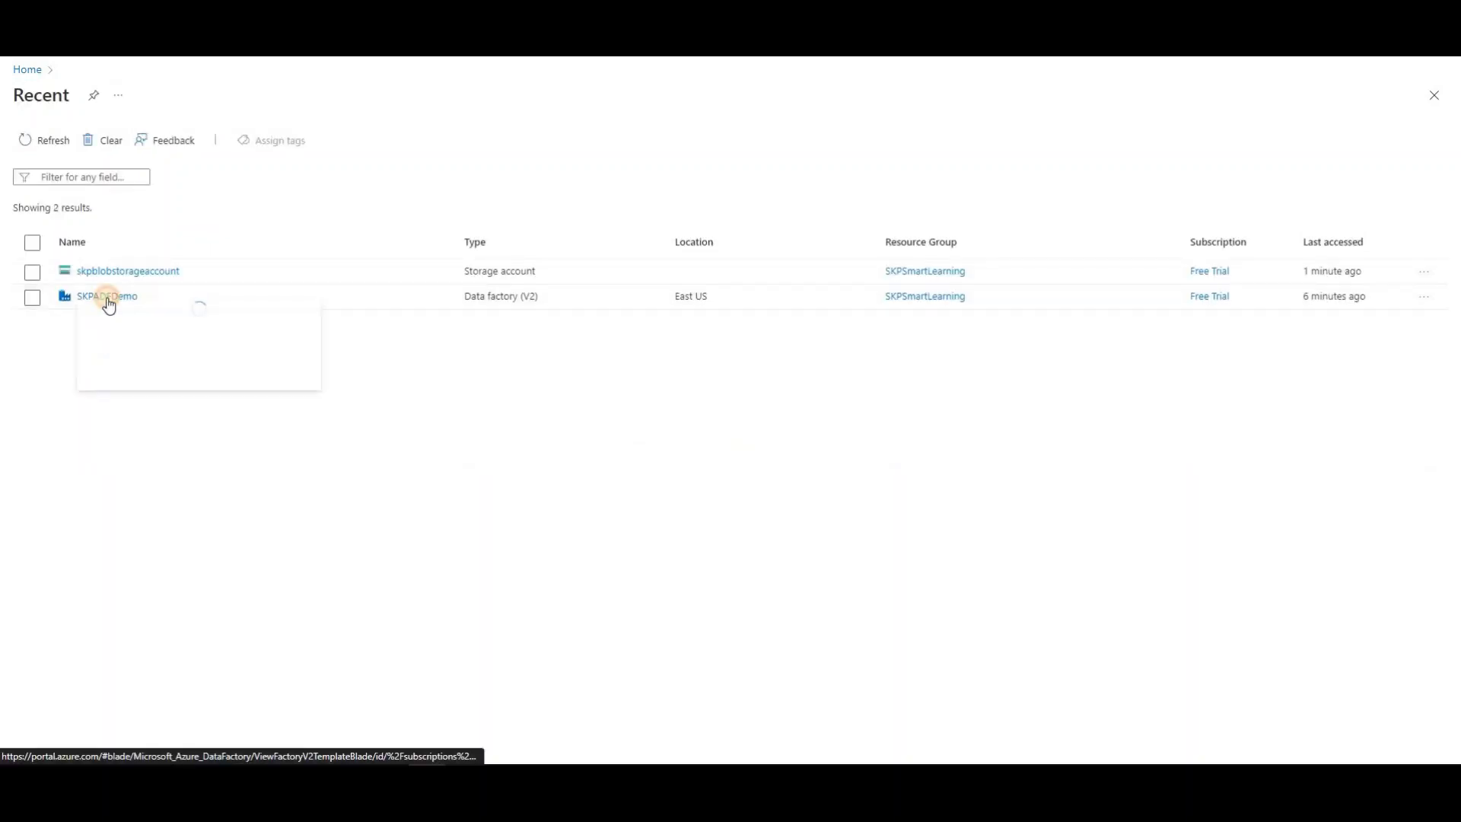
pyautogui.click(107, 299)
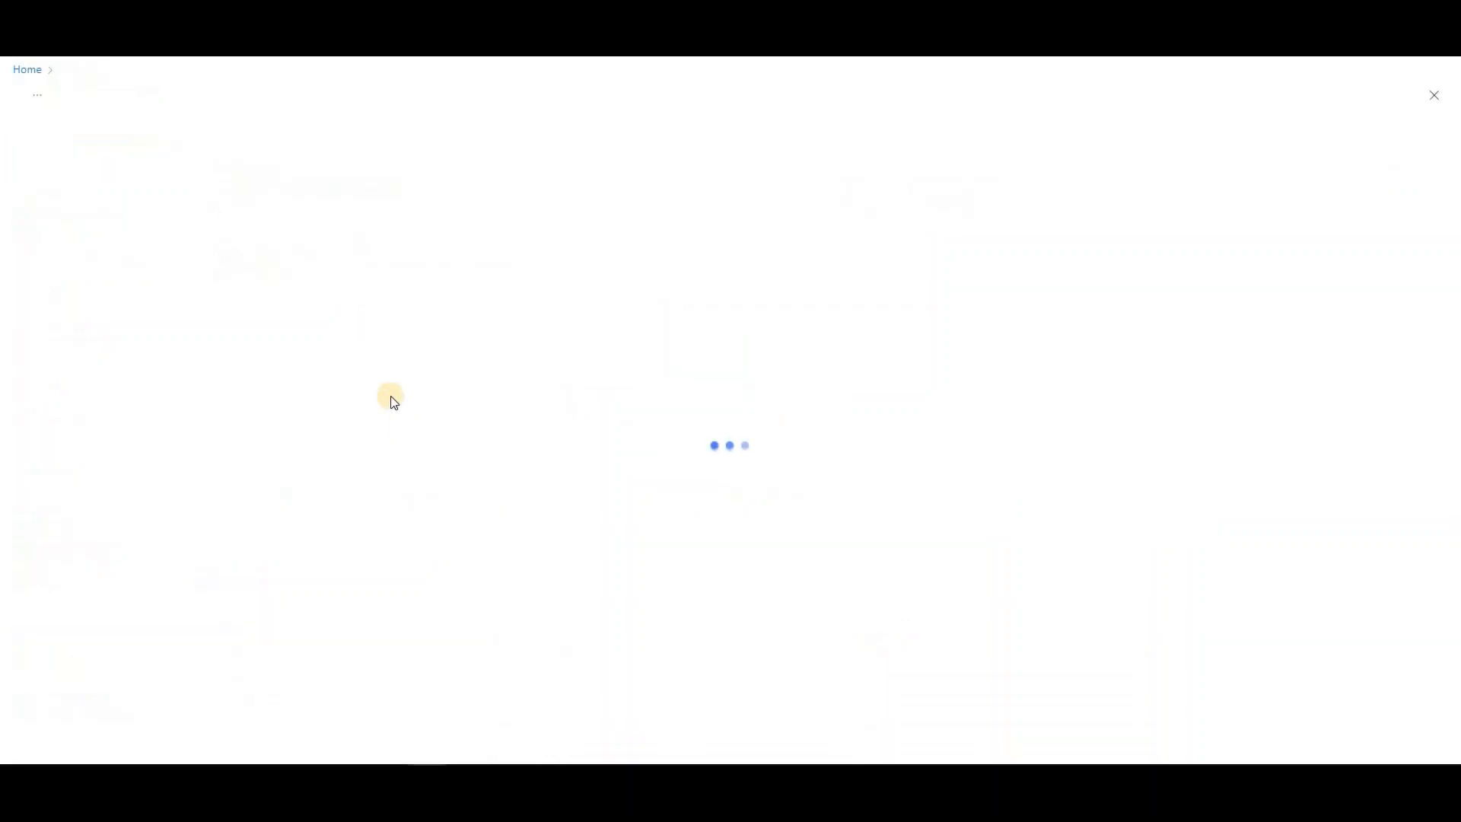
pyautogui.rightClick(106, 296)
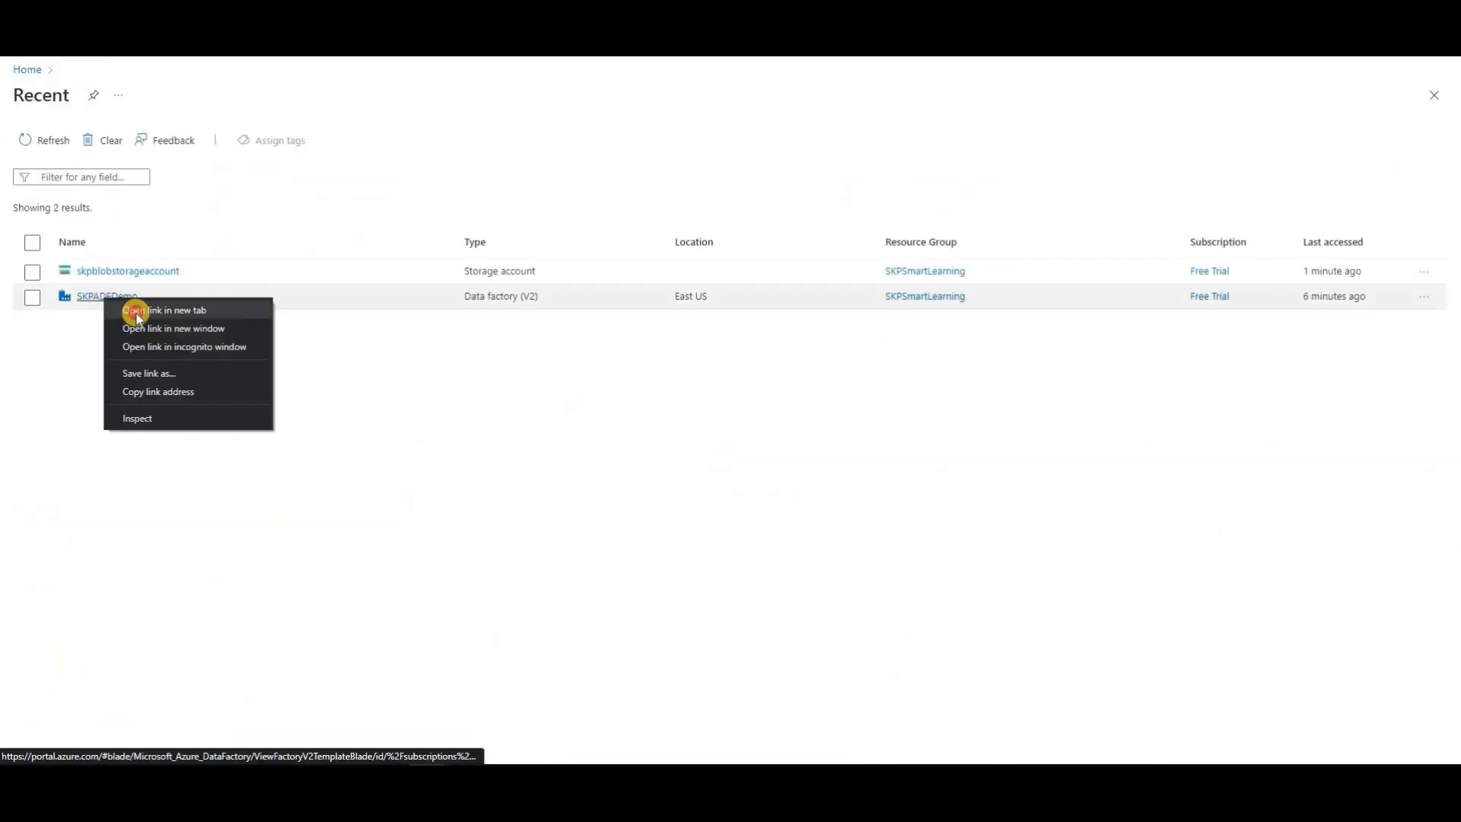
pyautogui.click(138, 312)
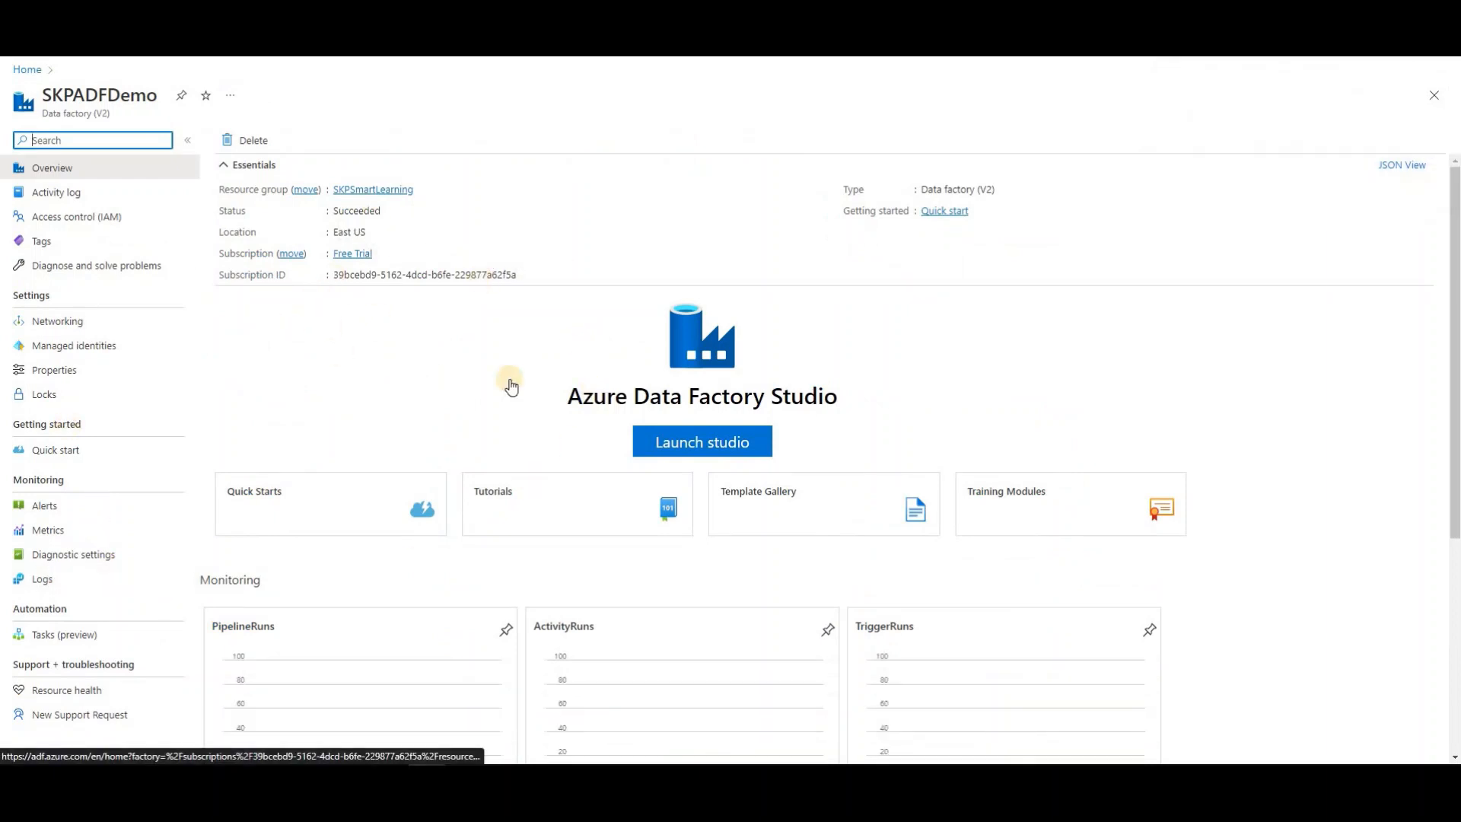
pyautogui.click(707, 448)
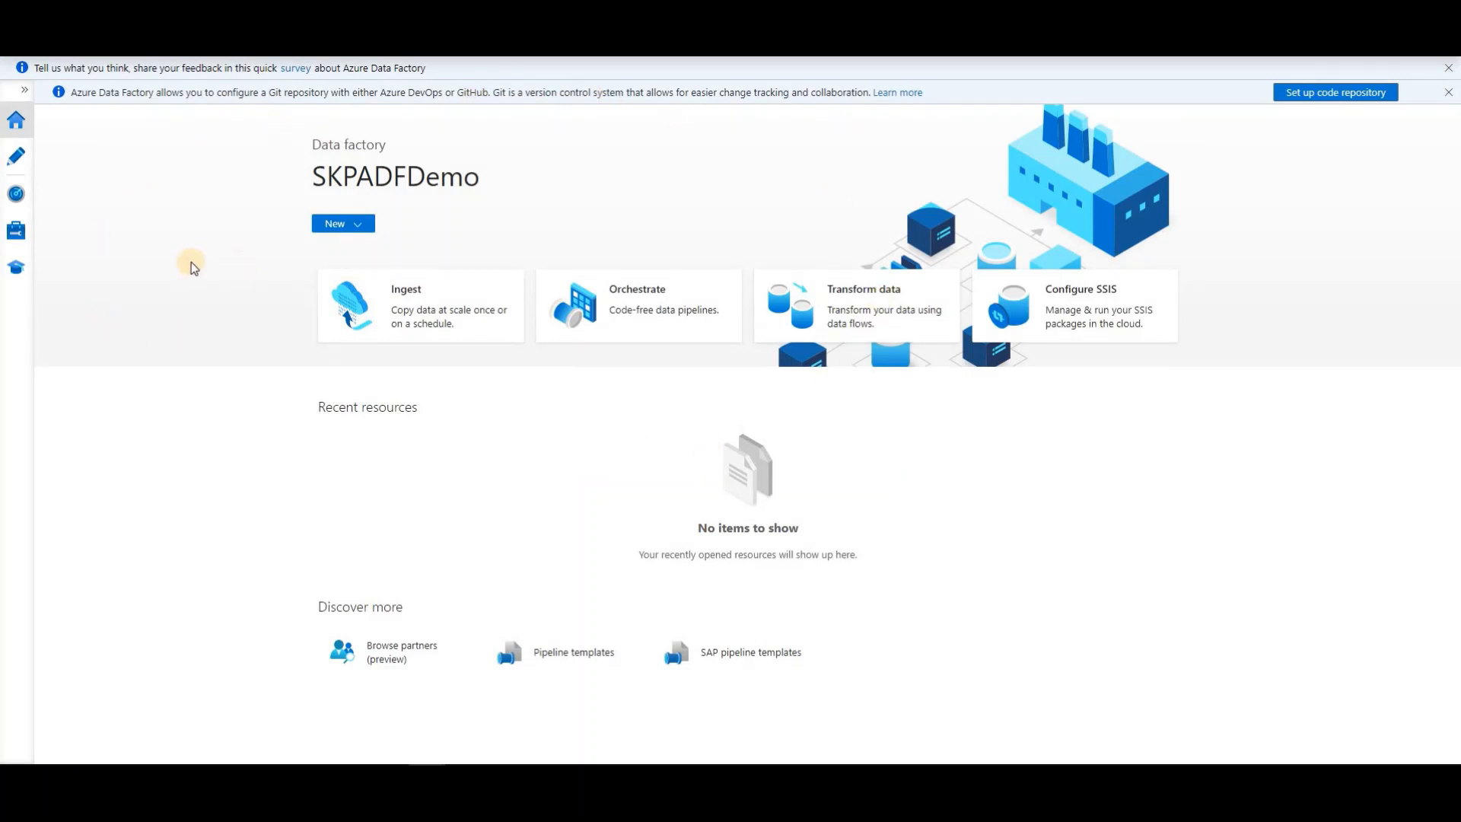
# Step: Create a new blank pipeline in the data factory's authoring area
pyautogui.click(18, 163)
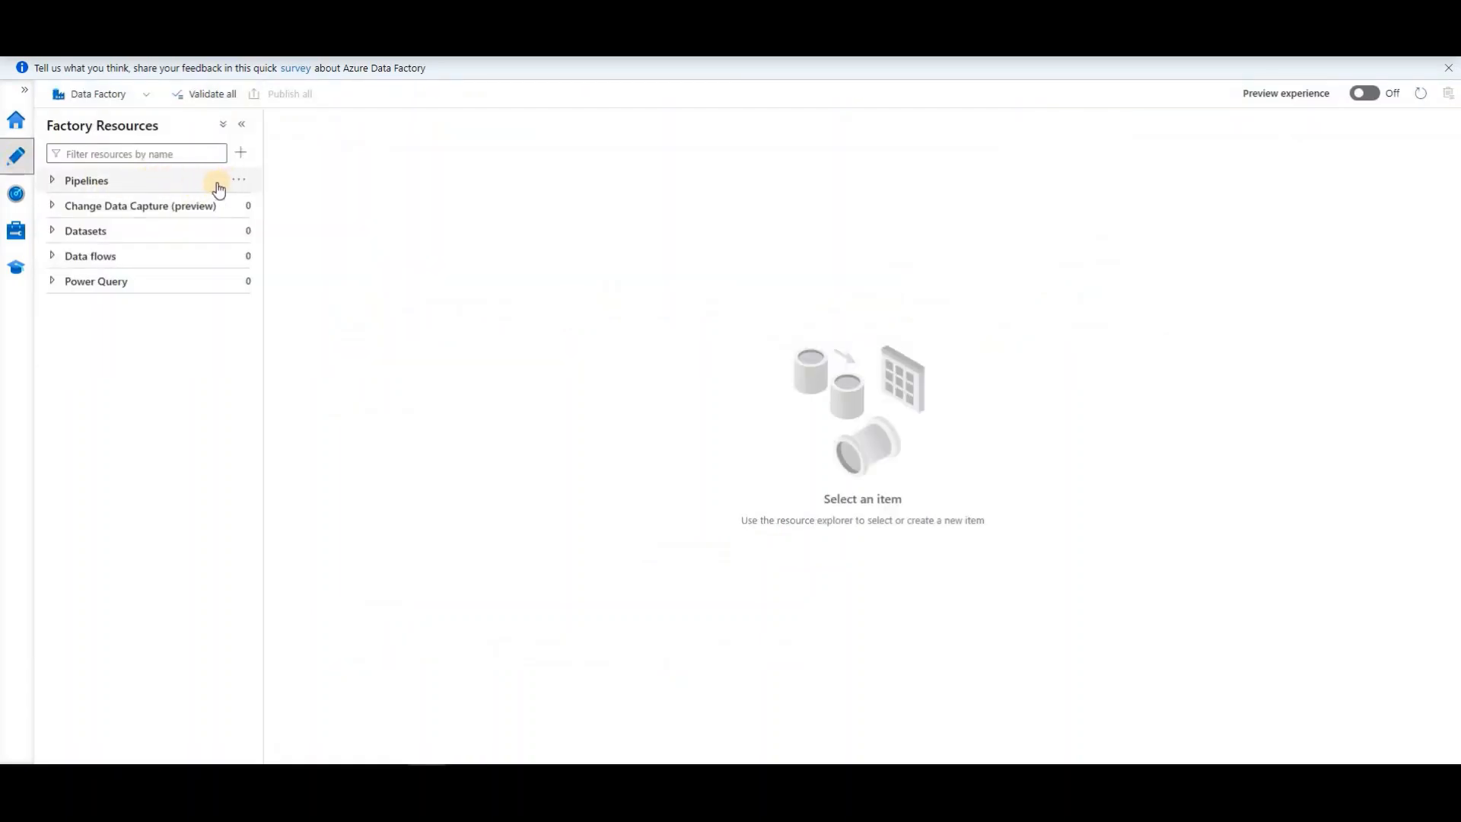
pyautogui.click(239, 184)
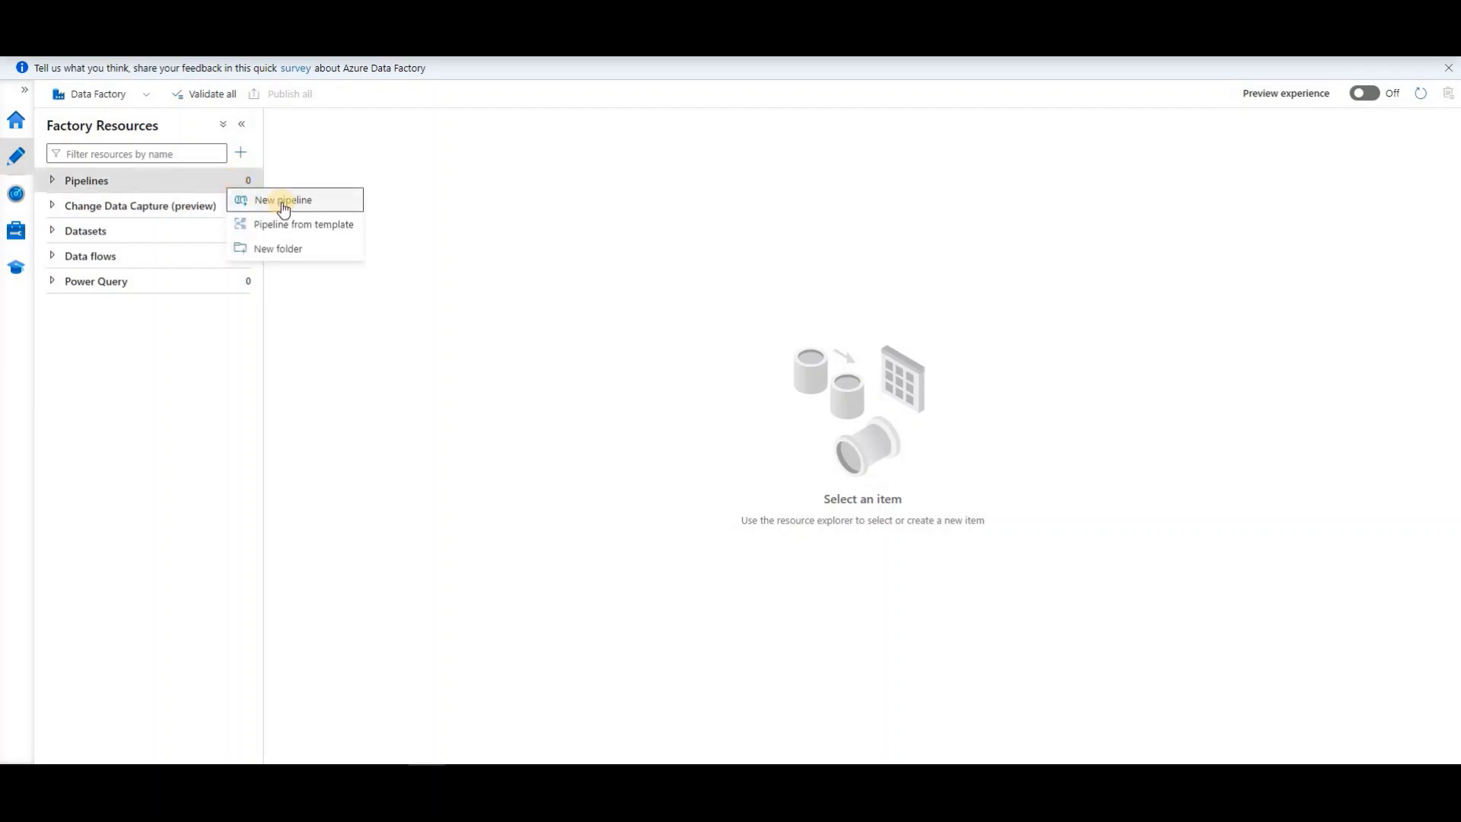
pyautogui.click(240, 153)
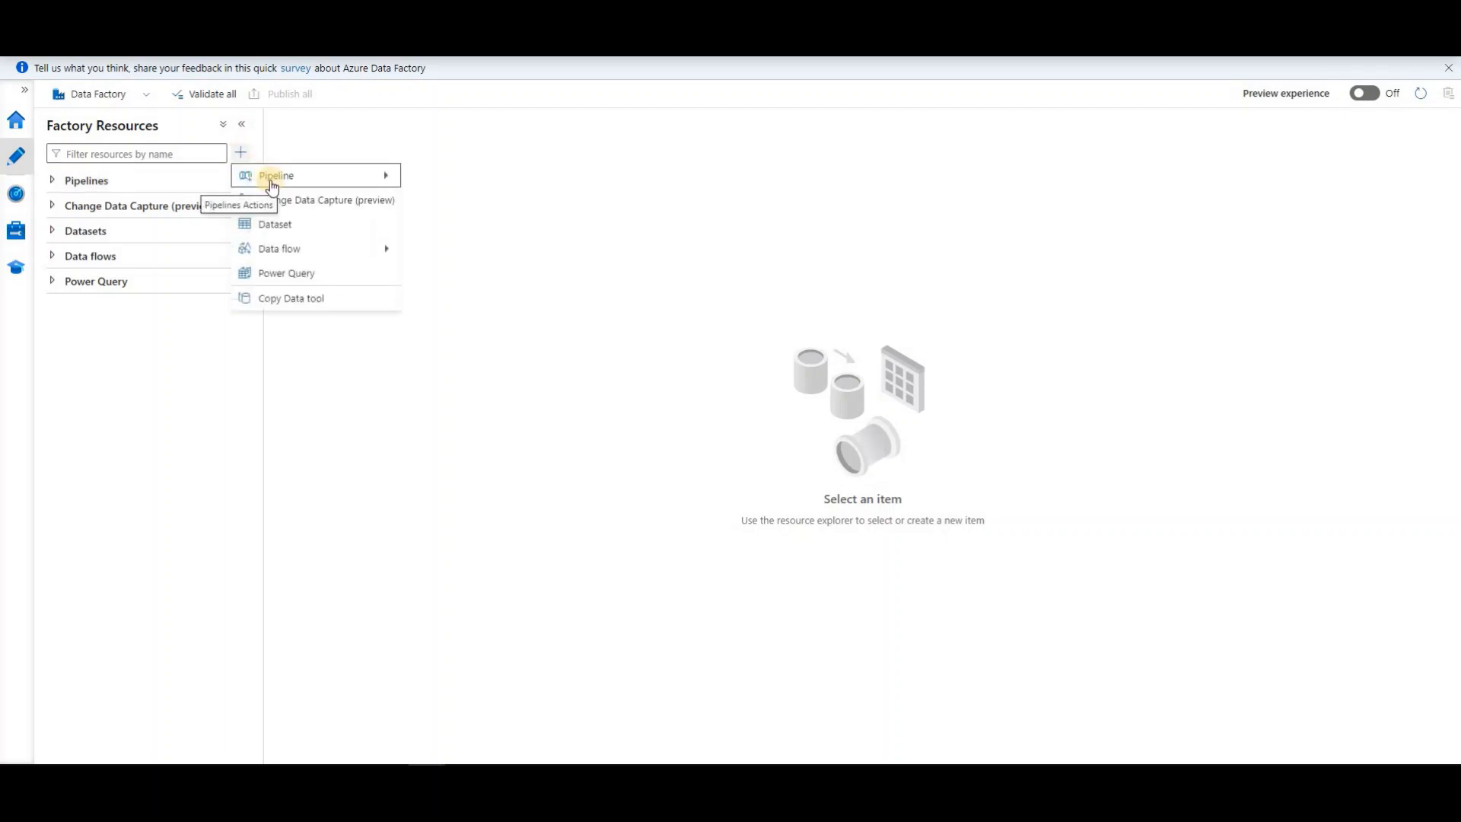
pyautogui.moveTo(353, 183)
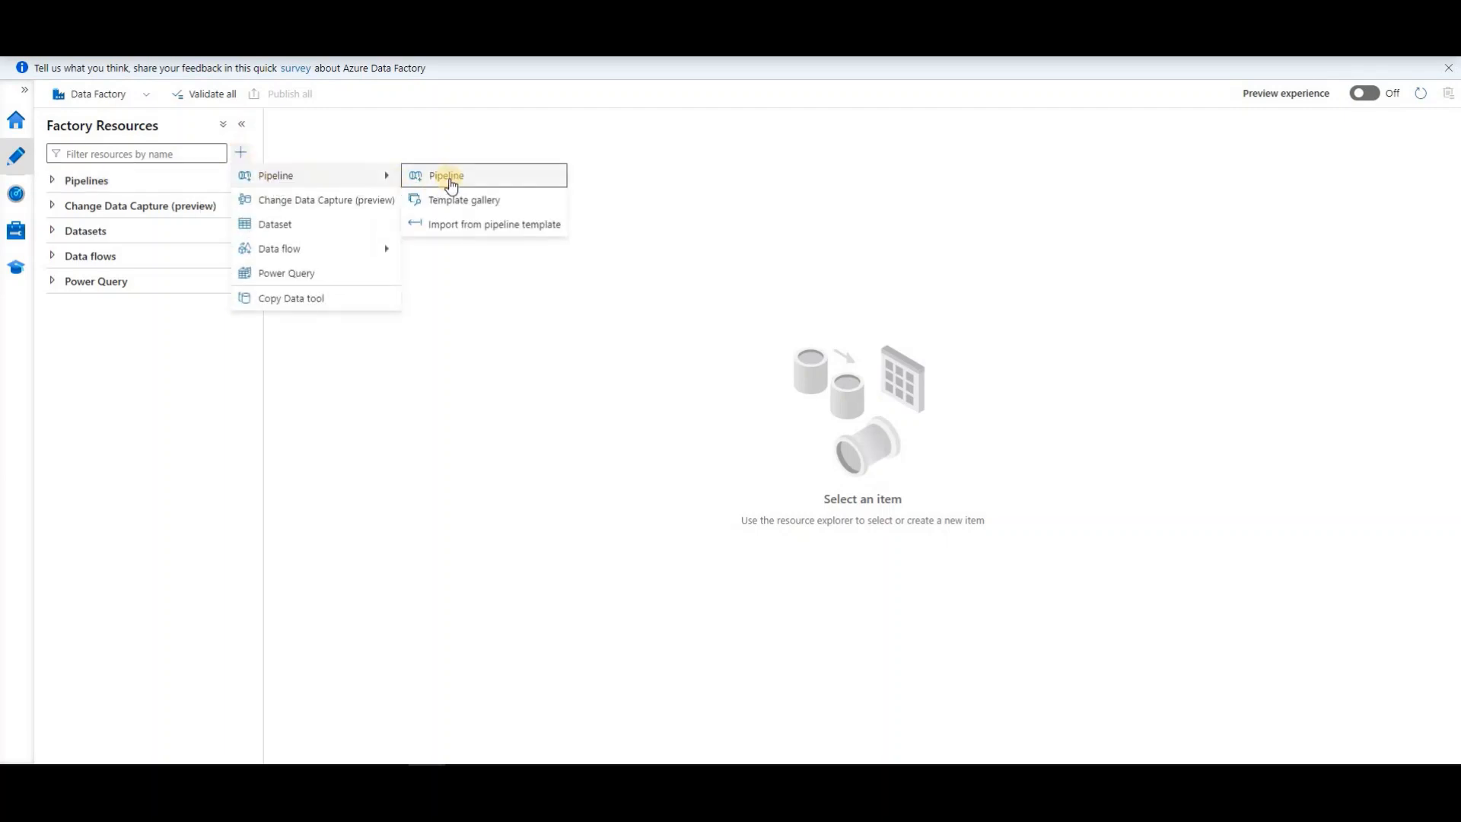
pyautogui.click(451, 179)
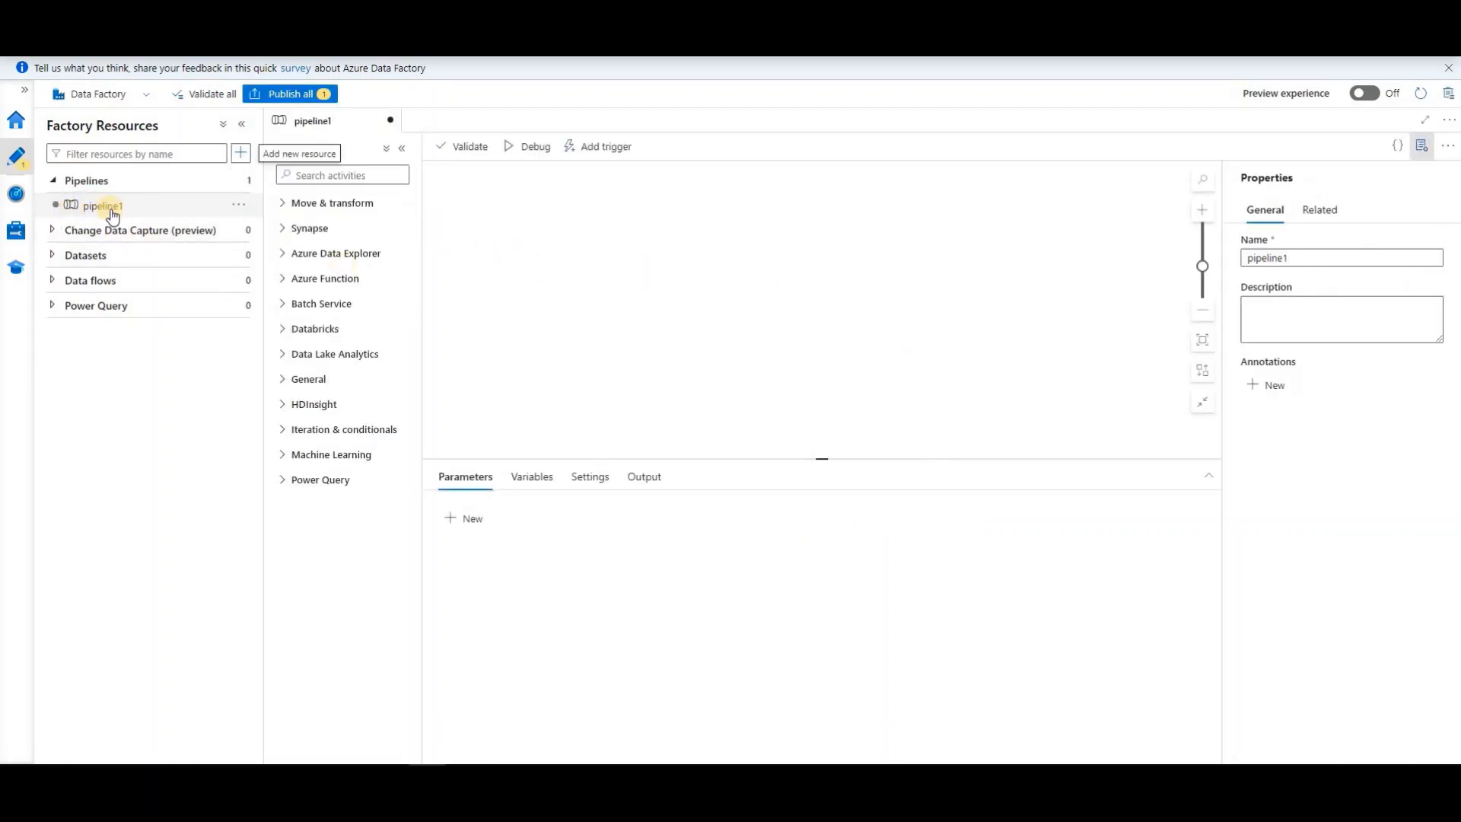
# Step: Name the pipeline "PL_blob_To_blob_Multiple File" and hide its properties
pyautogui.moveTo(1300, 261); pyautogui.dragTo(1210, 257)
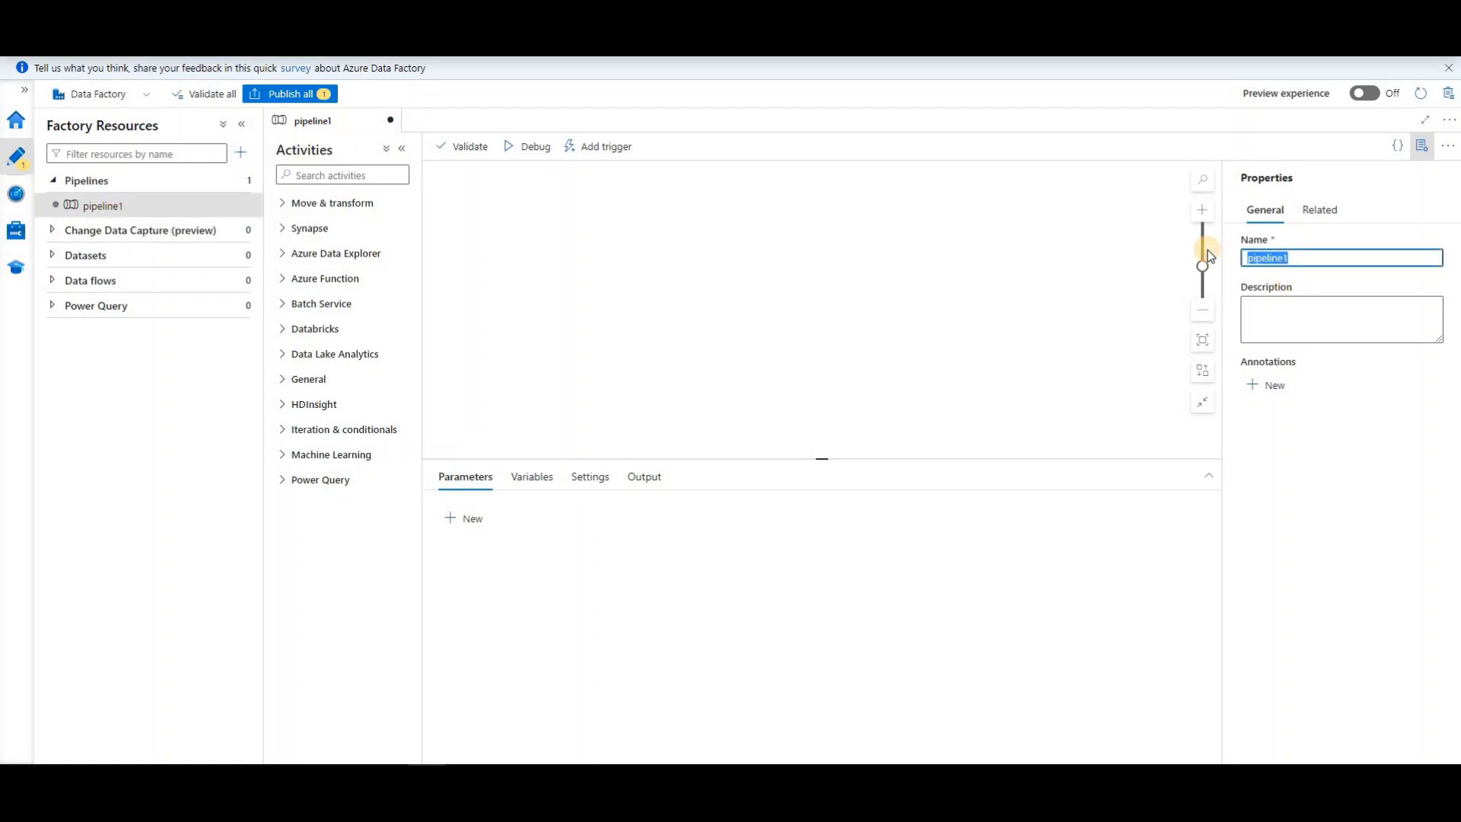
pyautogui.write('PL_blob_To_blob_Mult')
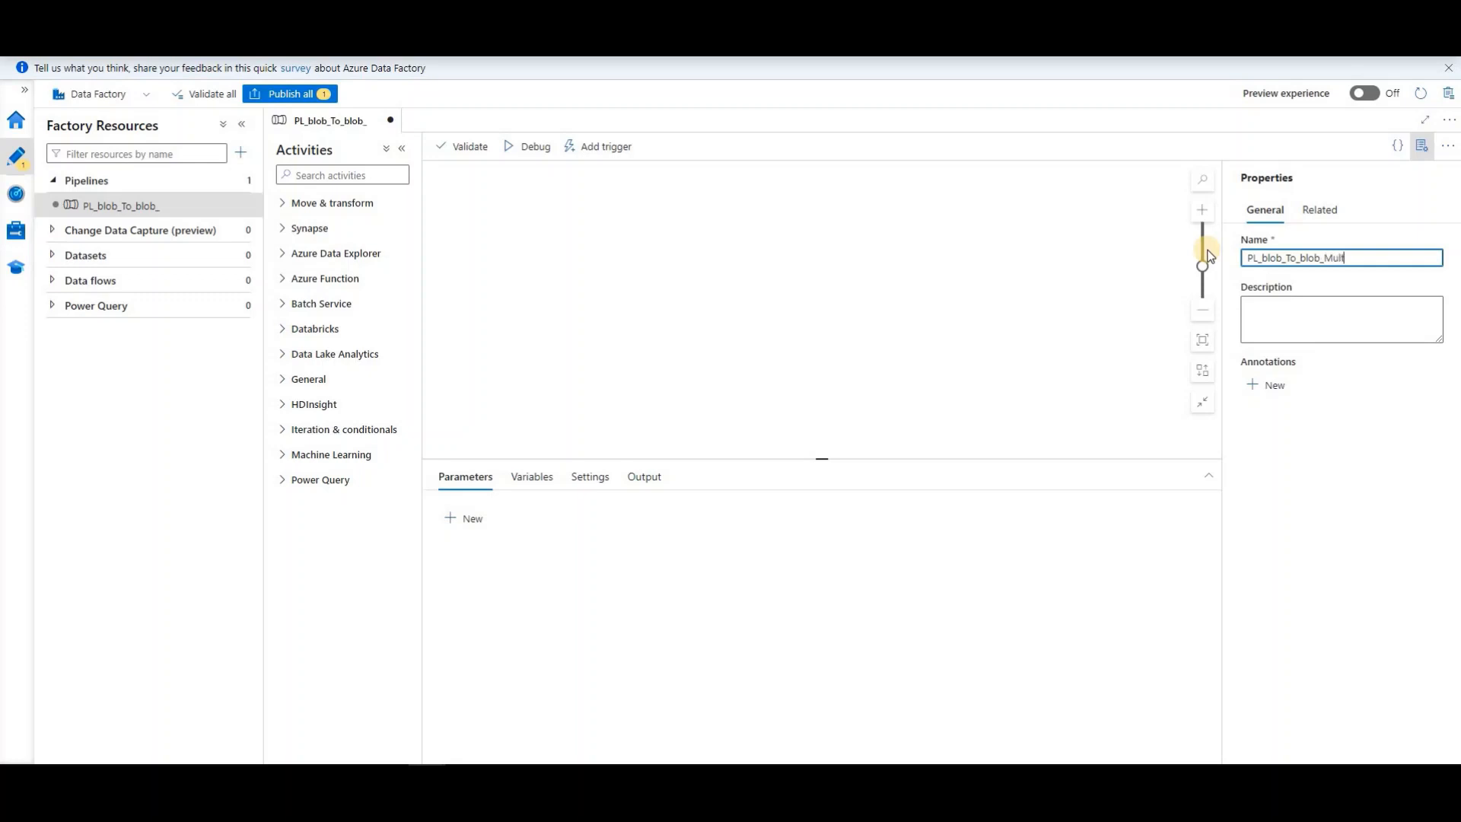
pyautogui.write('File')
pyautogui.click(1425, 146)
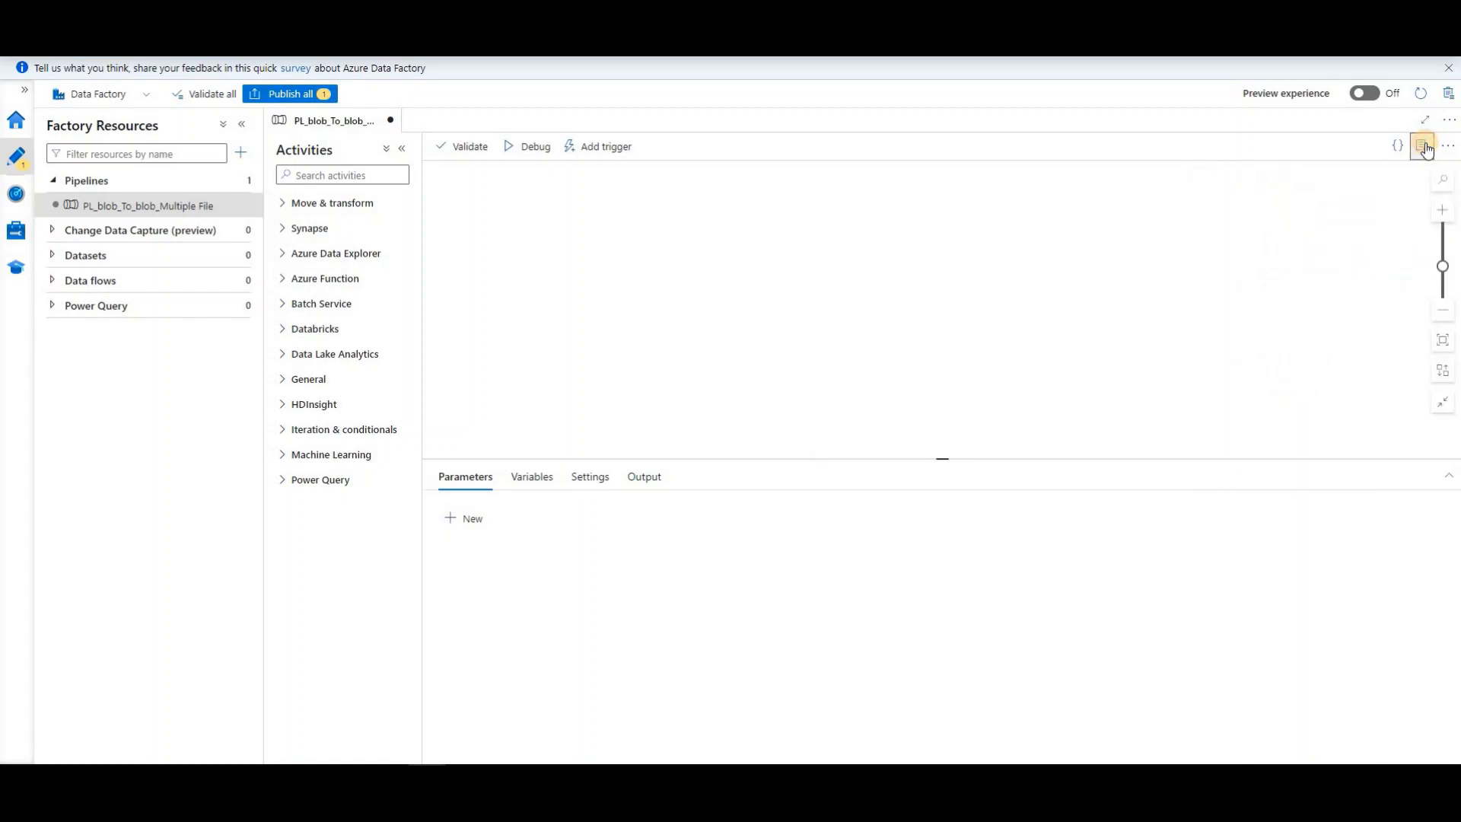
pyautogui.click(1425, 146)
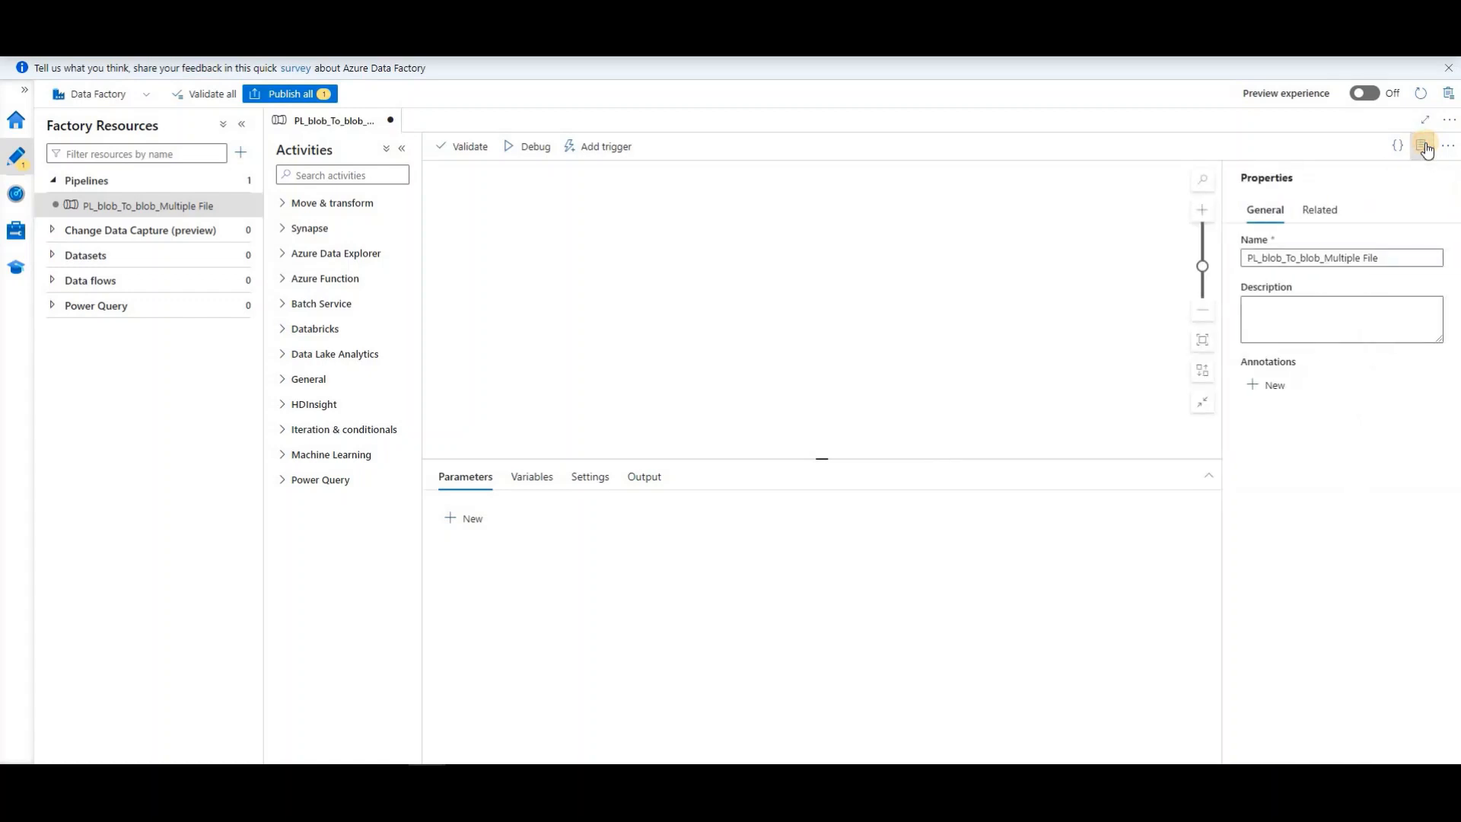
pyautogui.click(1424, 147)
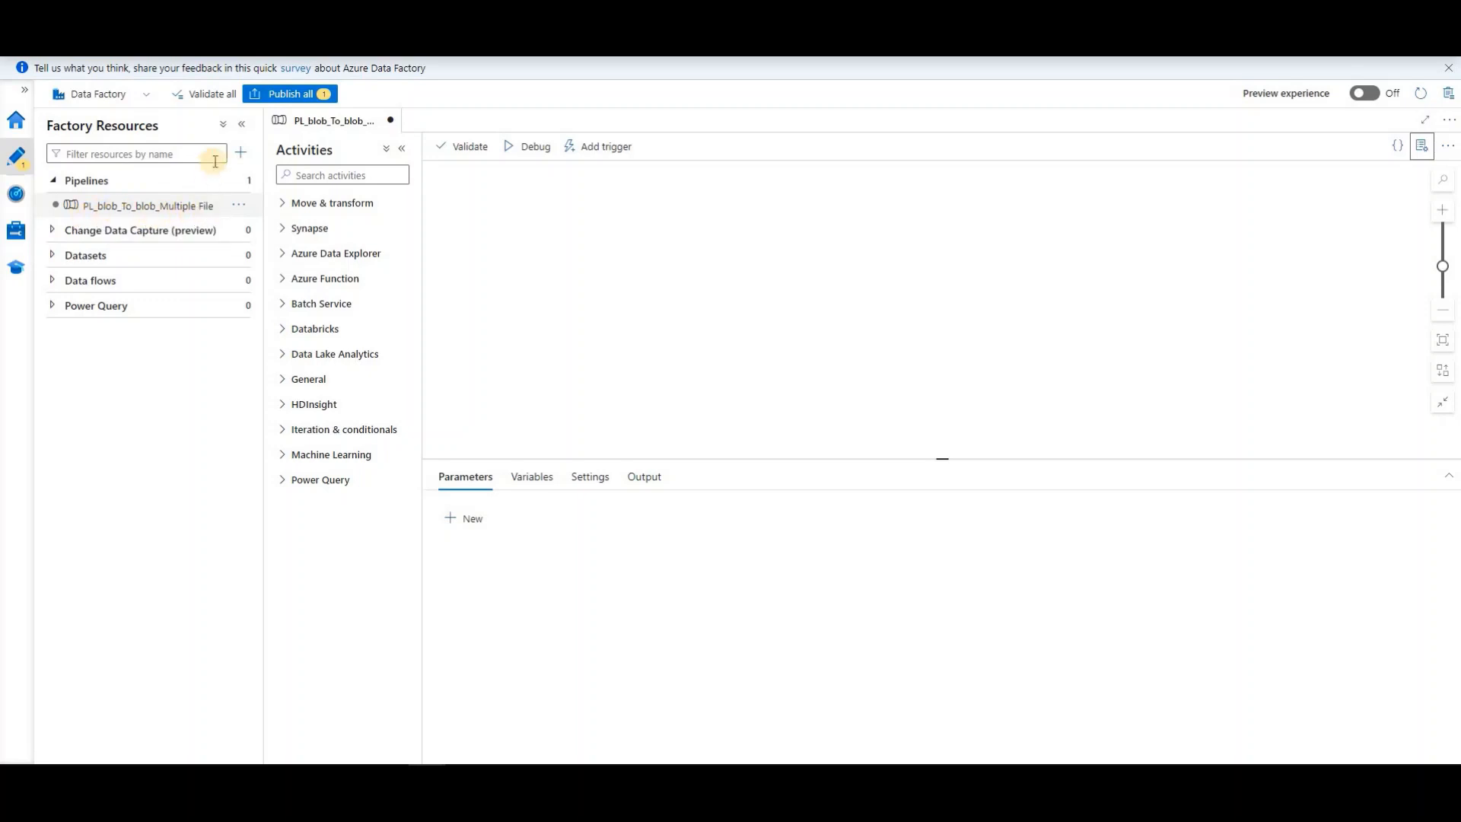
# Step: Add a Copy data activity to the pipeline canvas and make more room for its settings
pyautogui.click(243, 127)
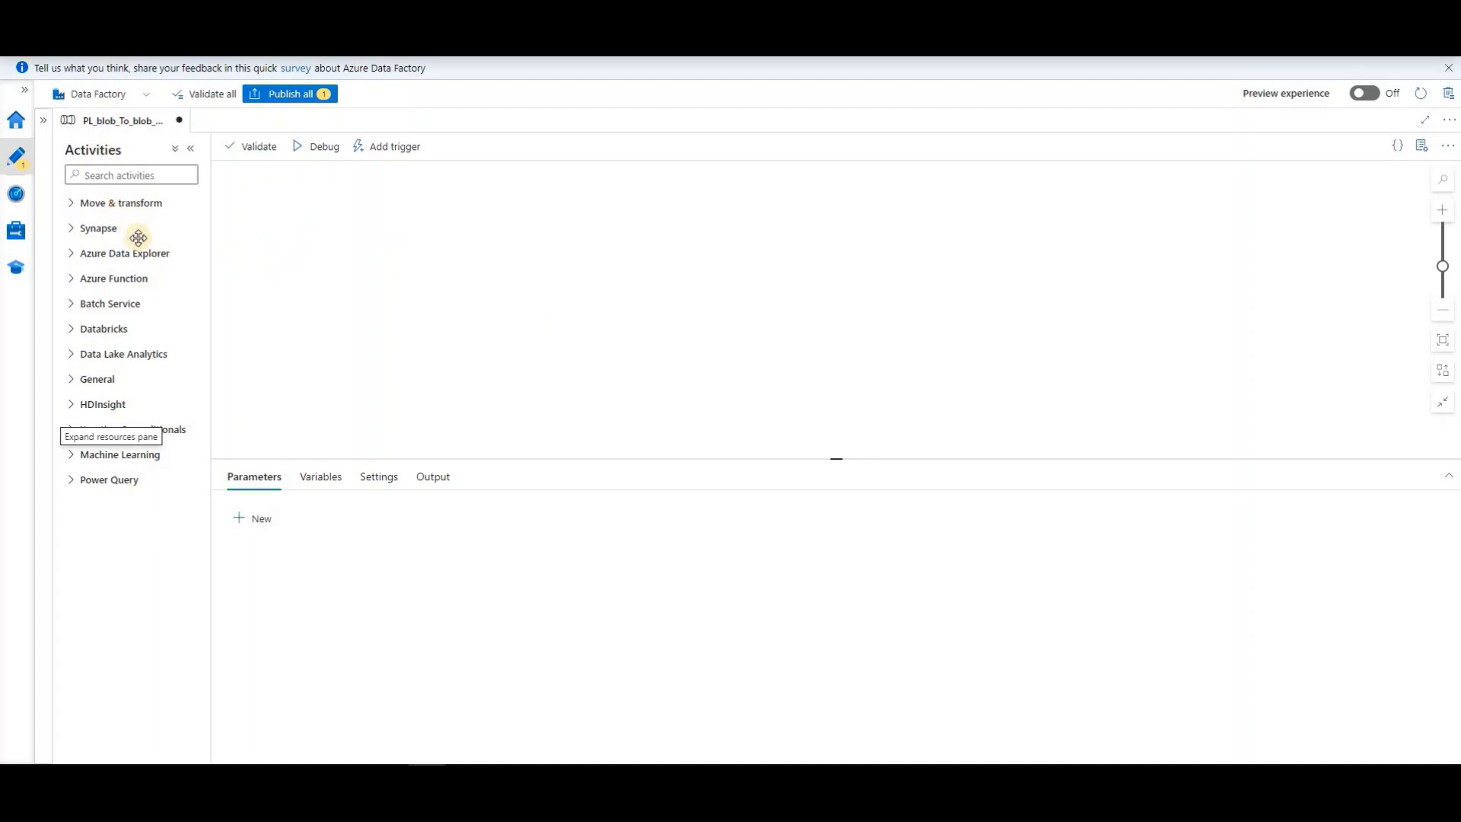
pyautogui.click(124, 204)
pyautogui.moveTo(142, 232); pyautogui.dragTo(711, 233)
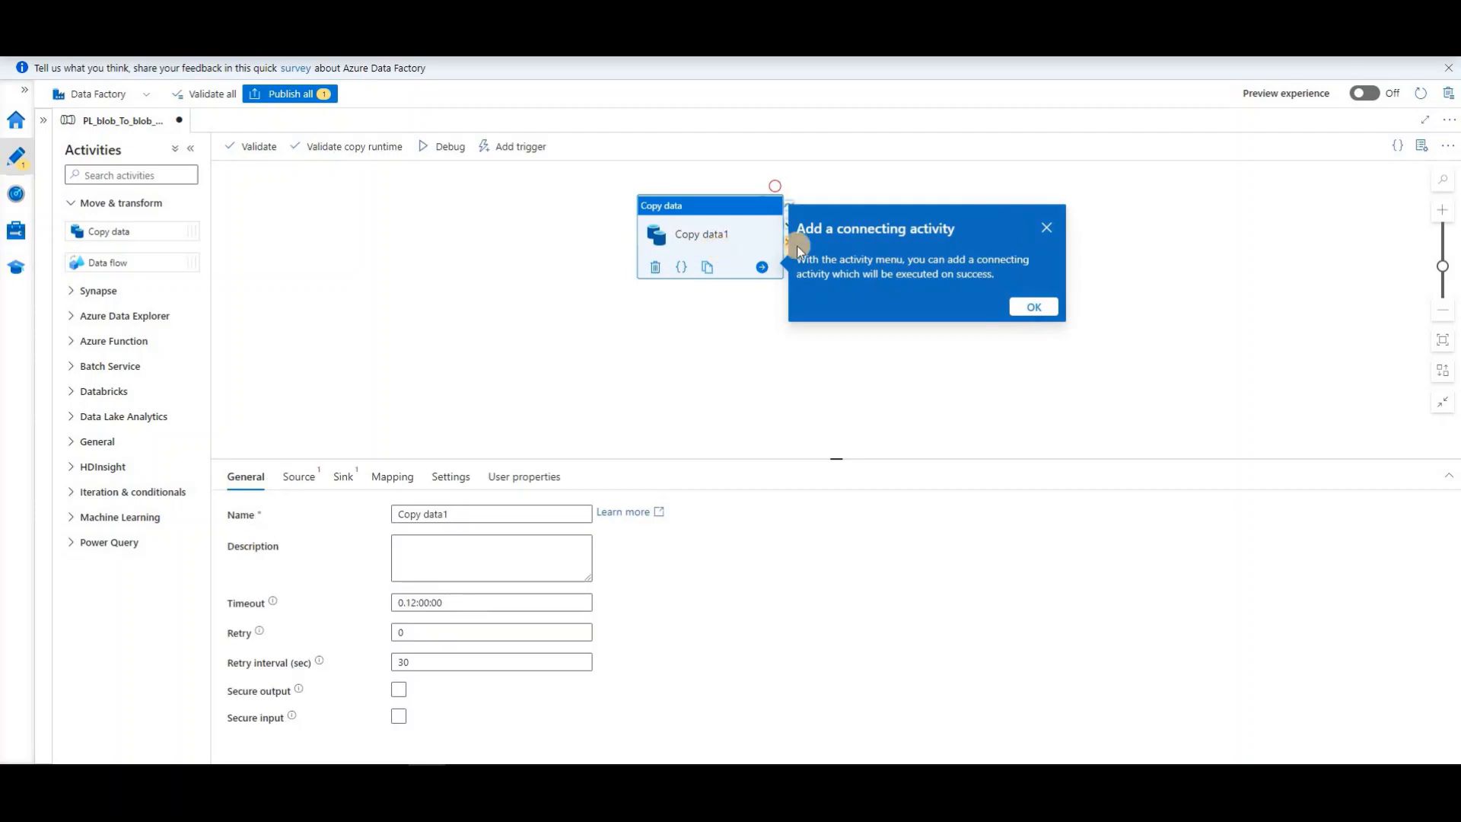
pyautogui.click(1046, 228)
pyautogui.moveTo(838, 460); pyautogui.dragTo(837, 320)
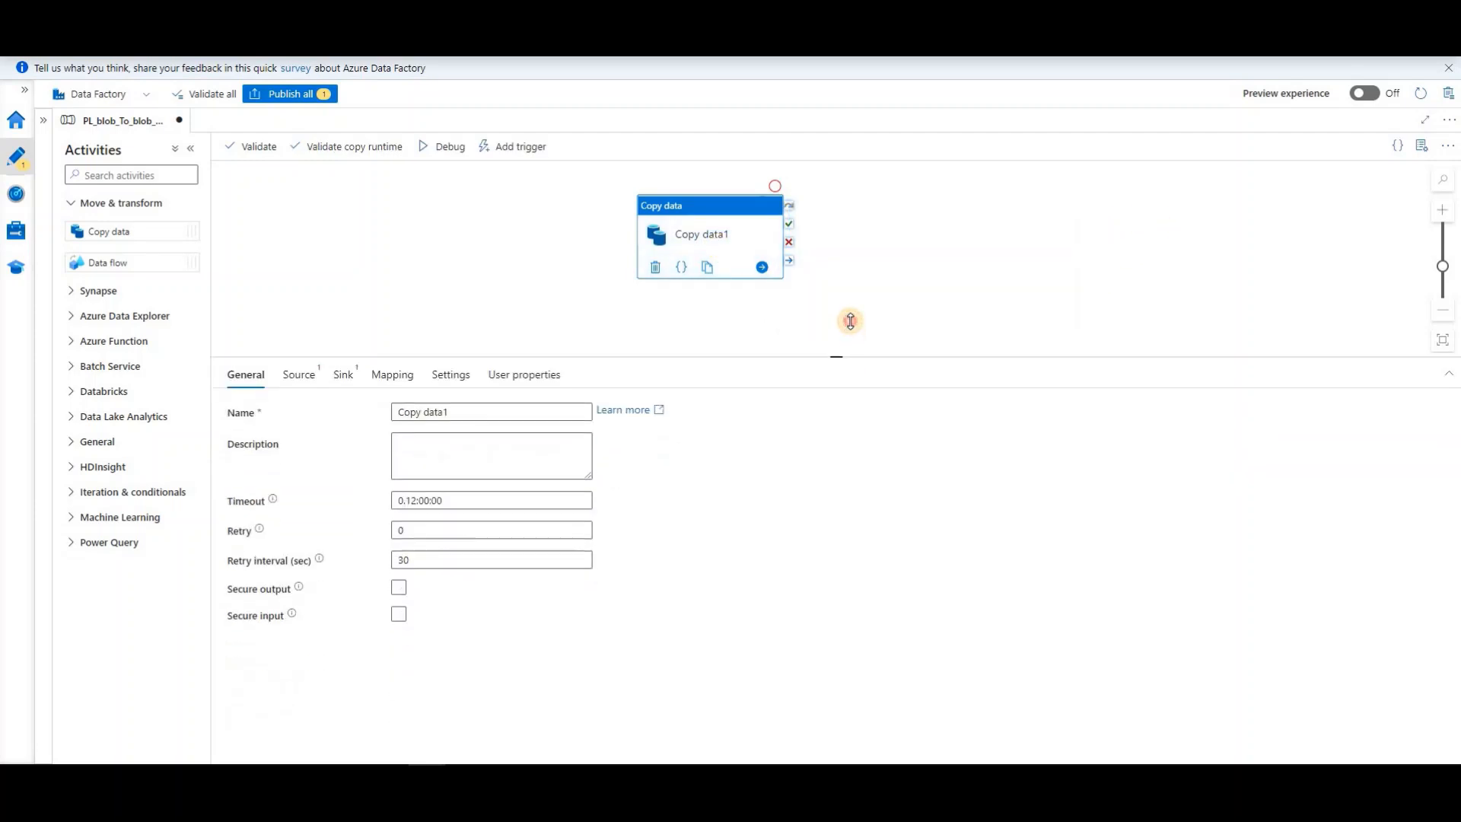
pyautogui.click(191, 156)
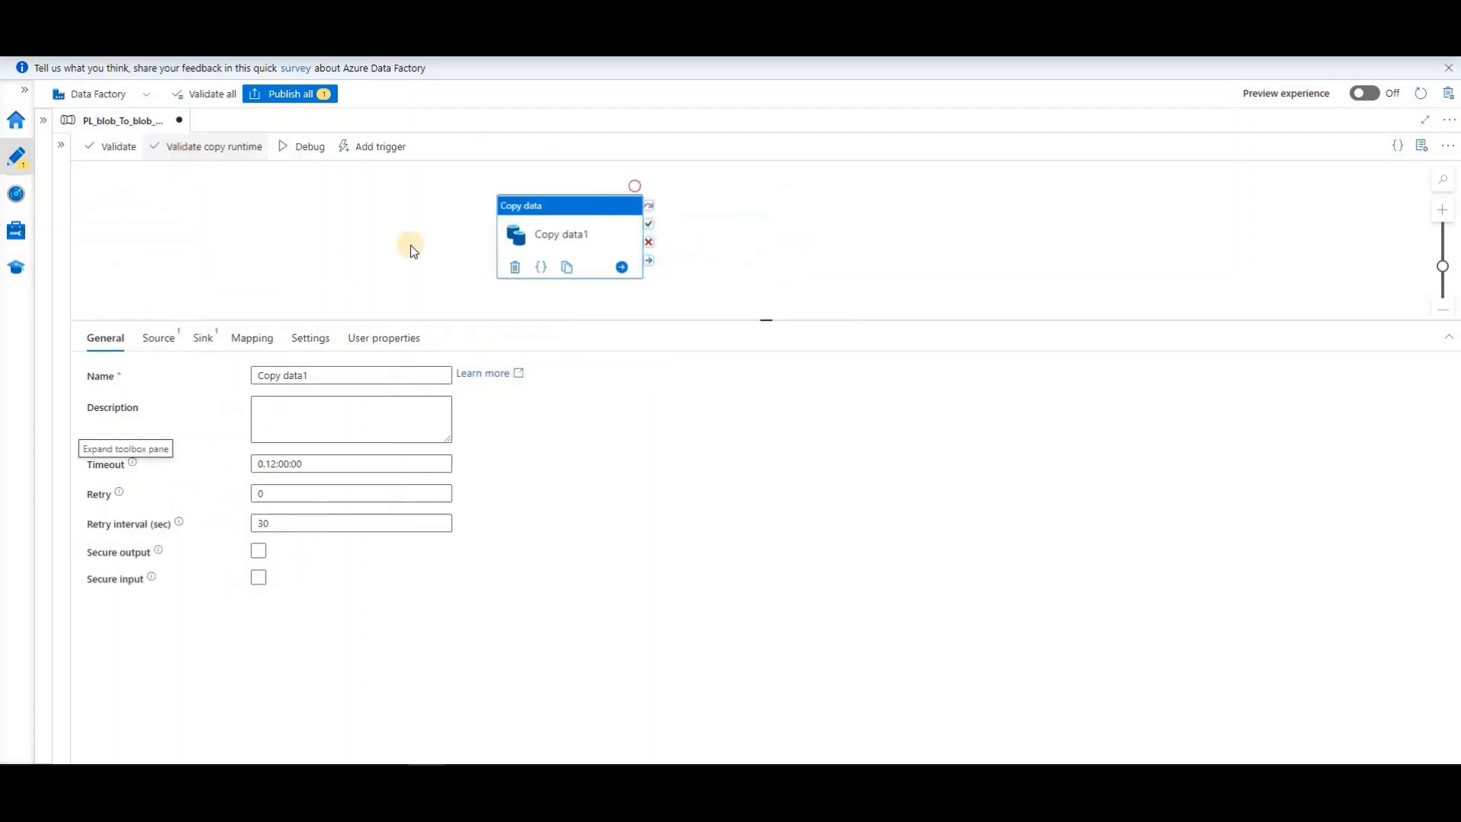
pyautogui.moveTo(583, 210); pyautogui.dragTo(685, 195)
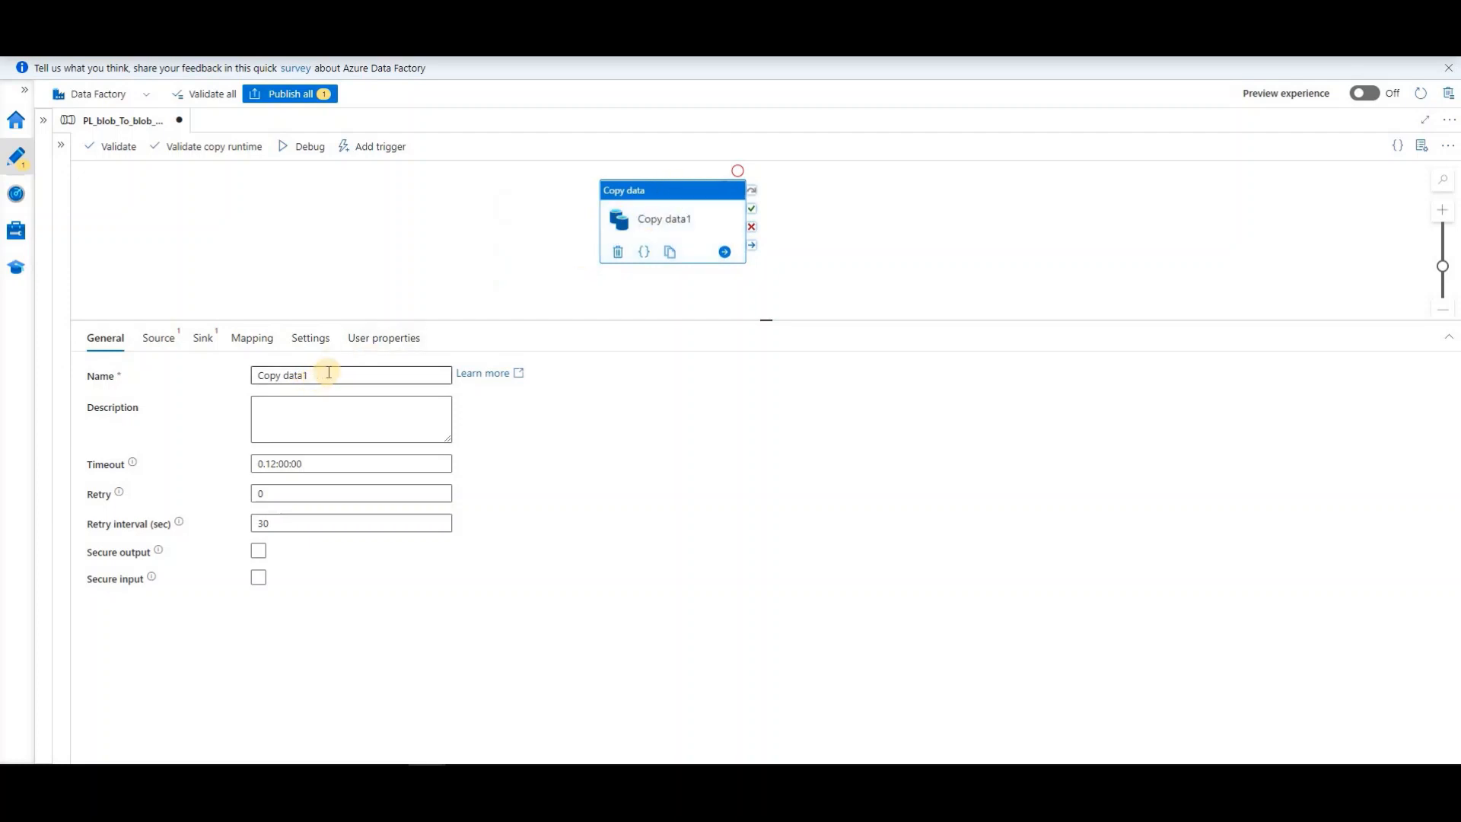
# Step: Rename the Copy data activity as Copy_dat_blob_To_blob_Multiple_File
pyautogui.click(286, 375)
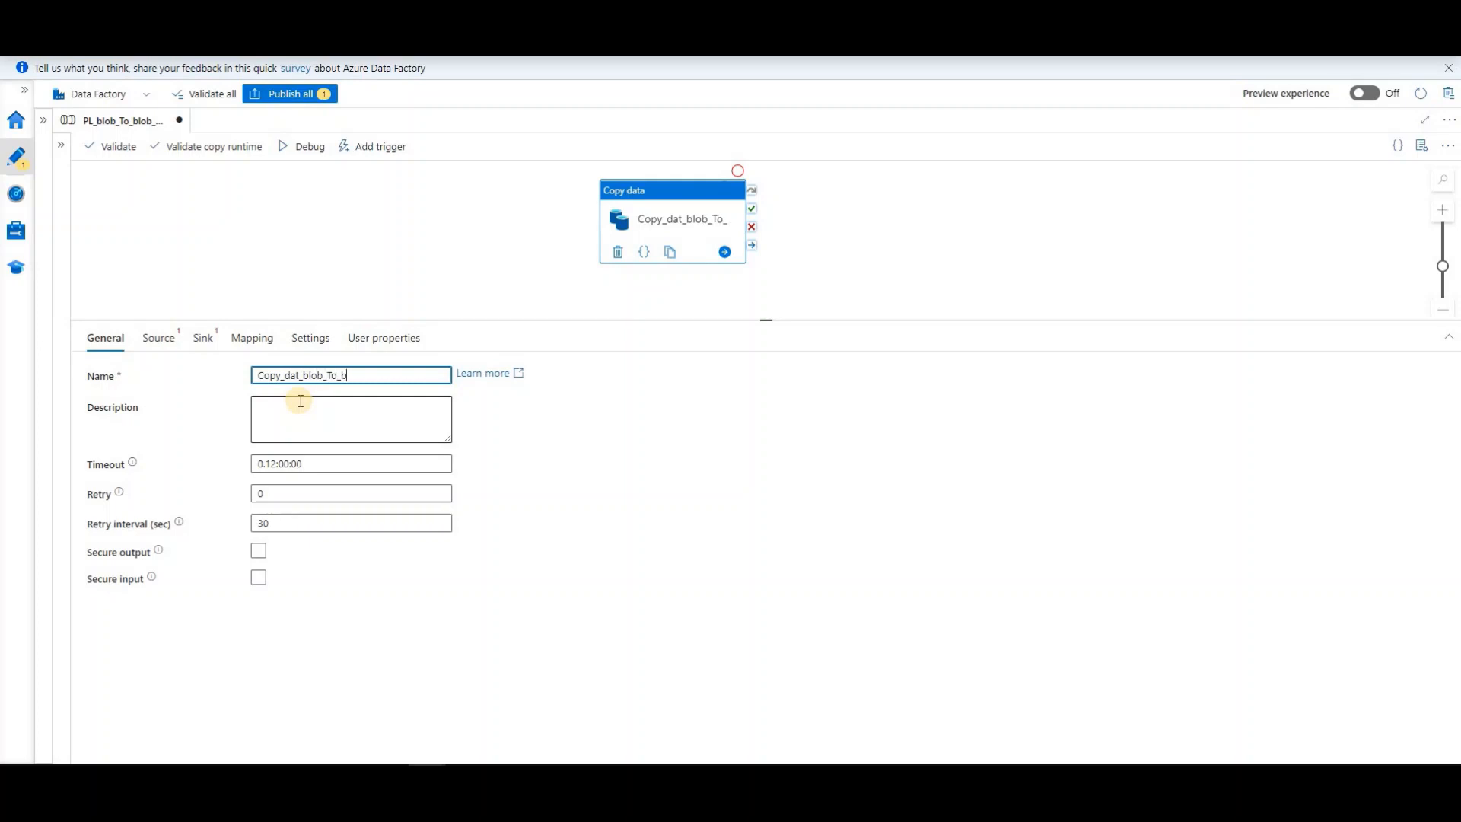
pyautogui.write('lob_Multip')
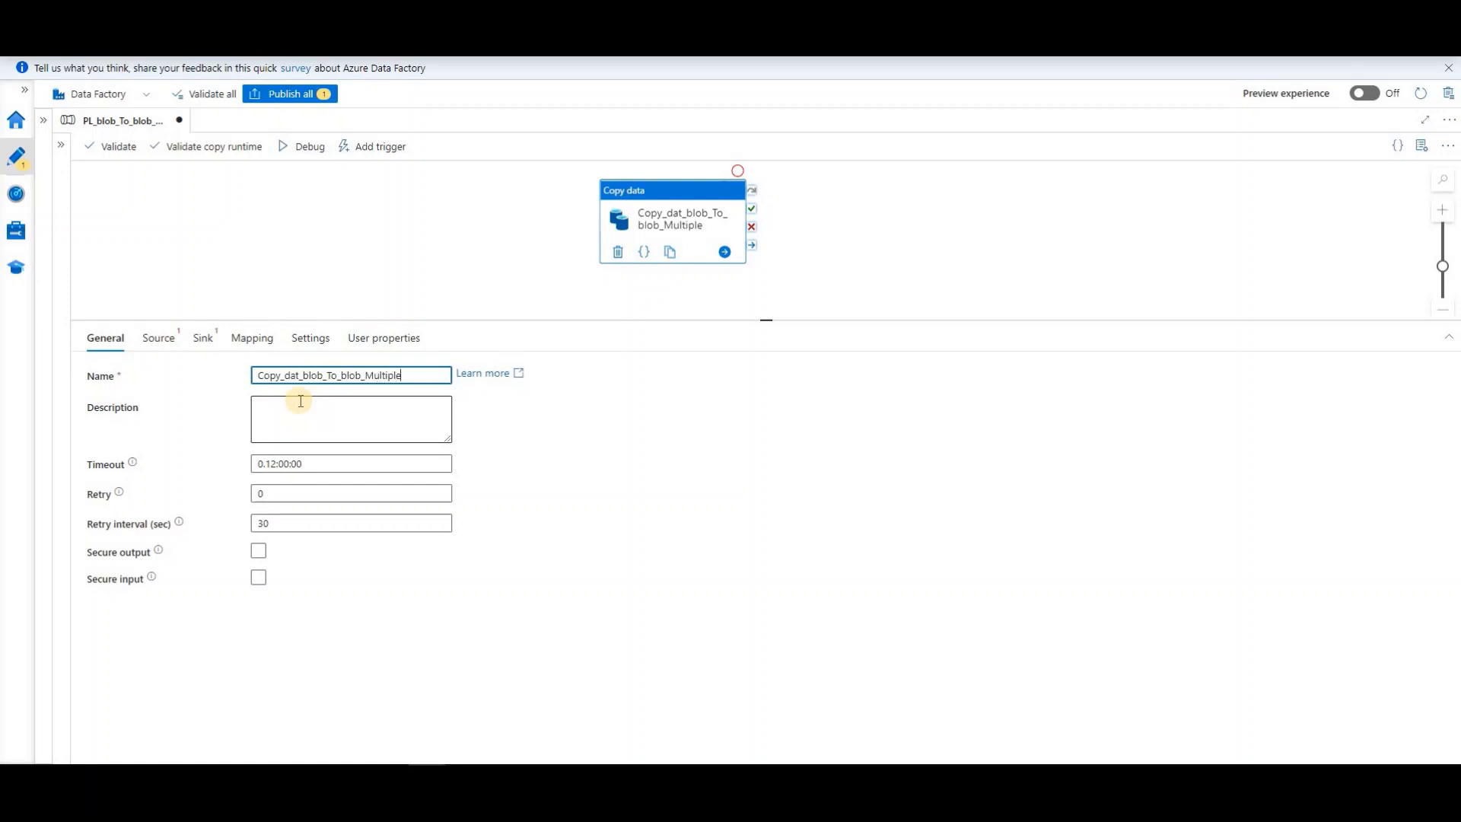
pyautogui.write('le')
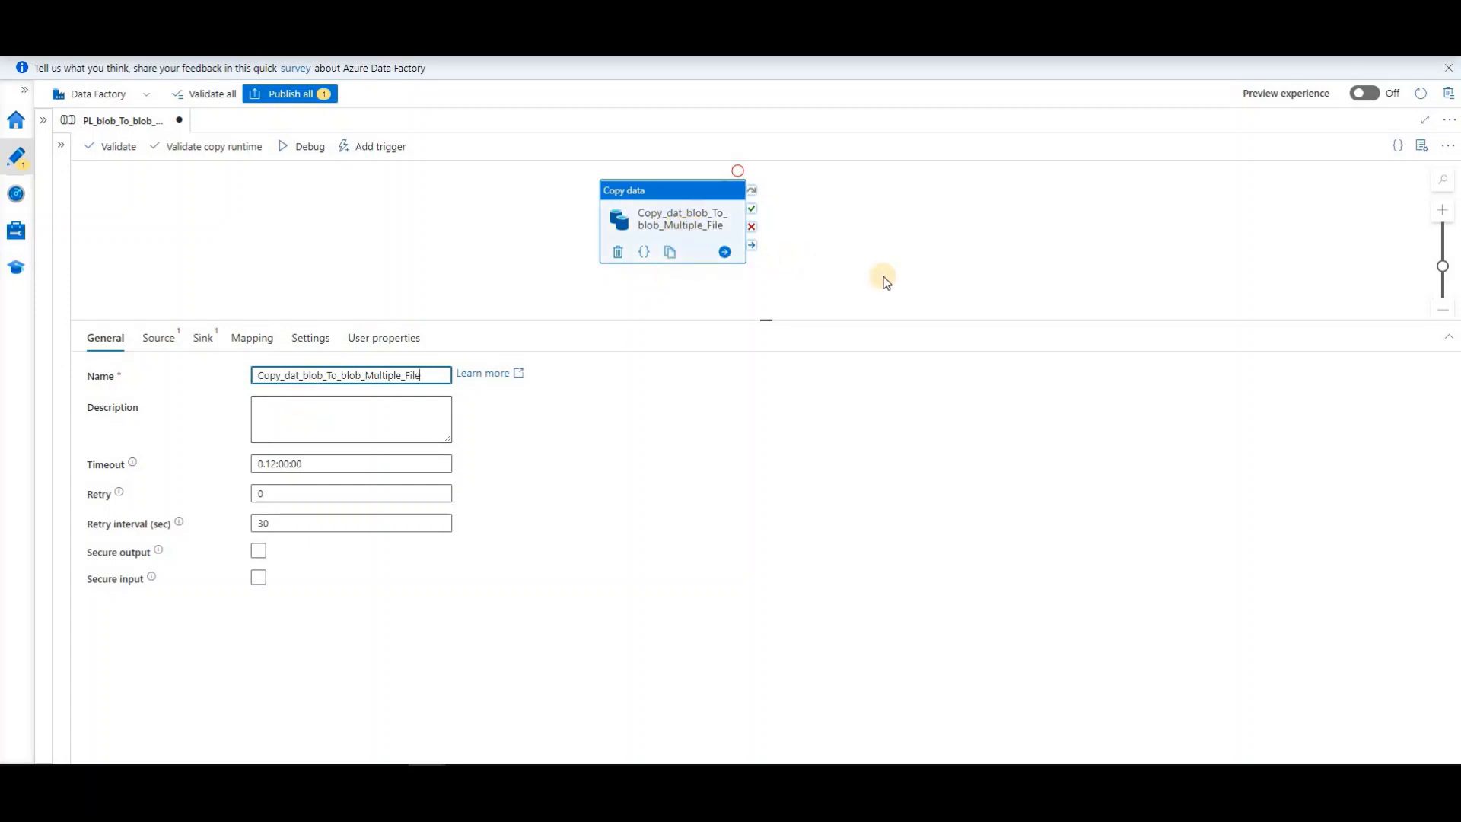
pyautogui.click(617, 285)
pyautogui.click(672, 218)
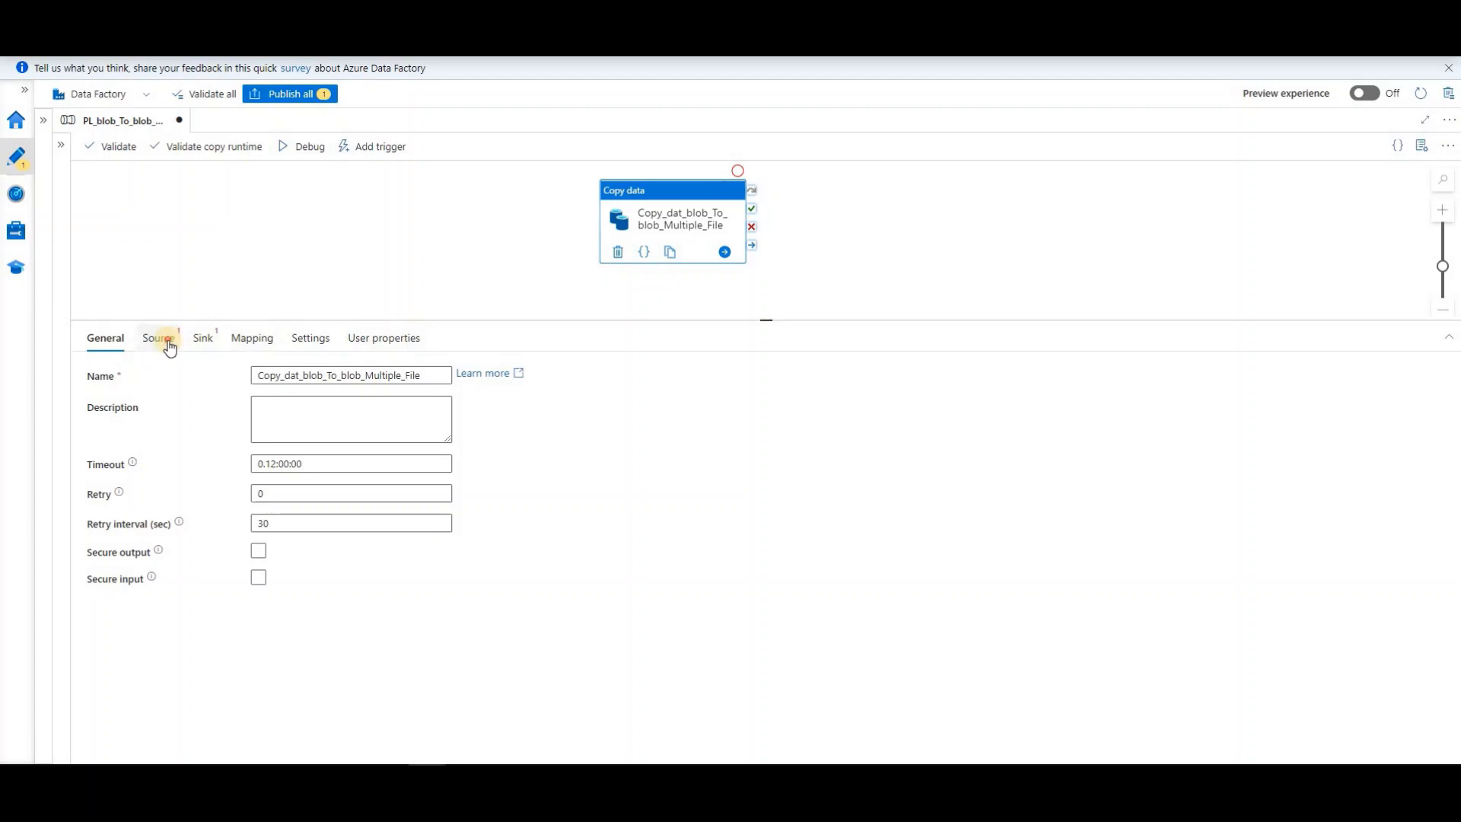
# Step: Start a new source dataset for the Copy data activity, using Azure Blob Storage as the data store
pyautogui.click(167, 344)
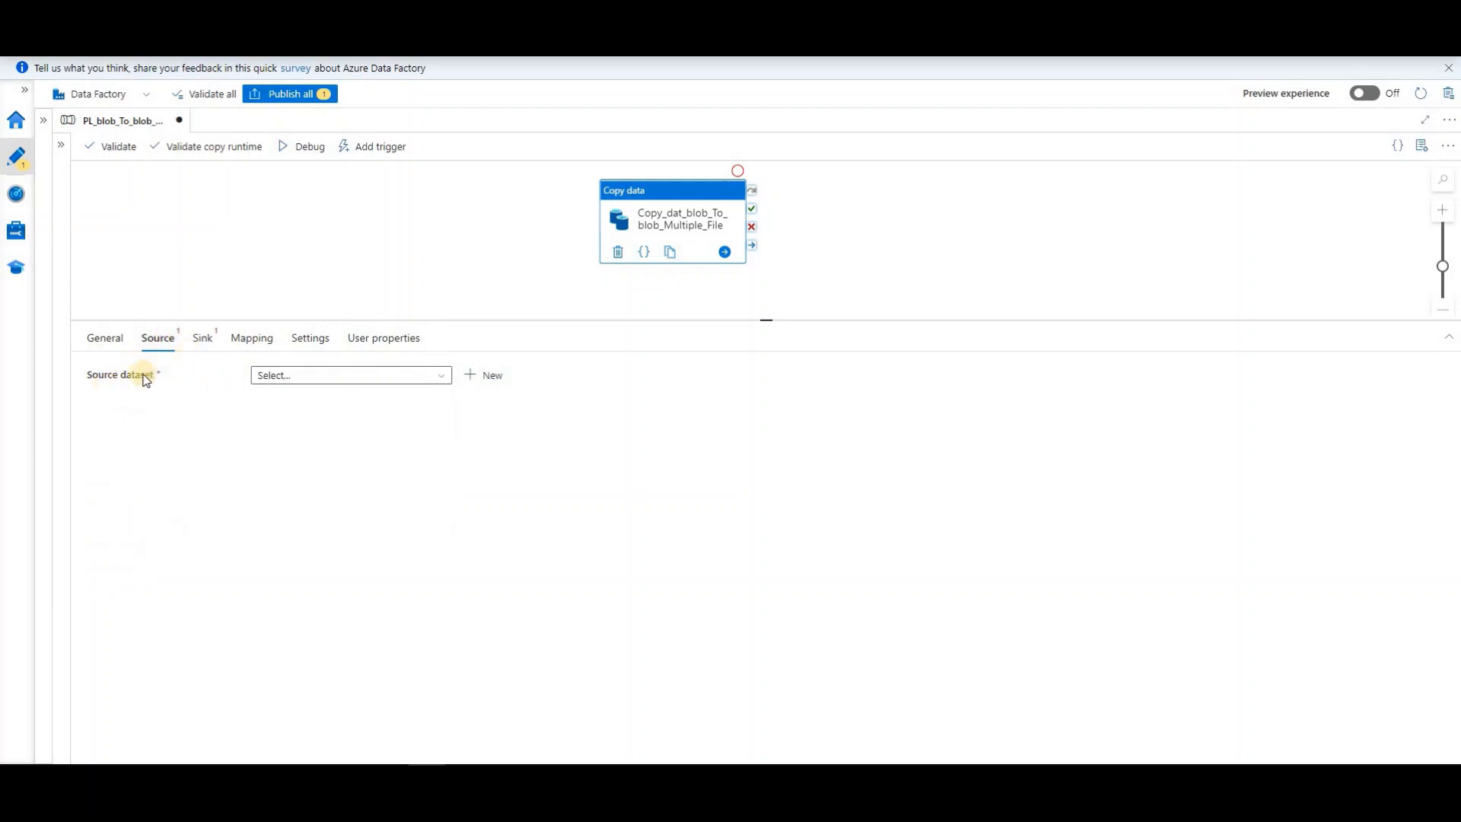
pyautogui.click(433, 380)
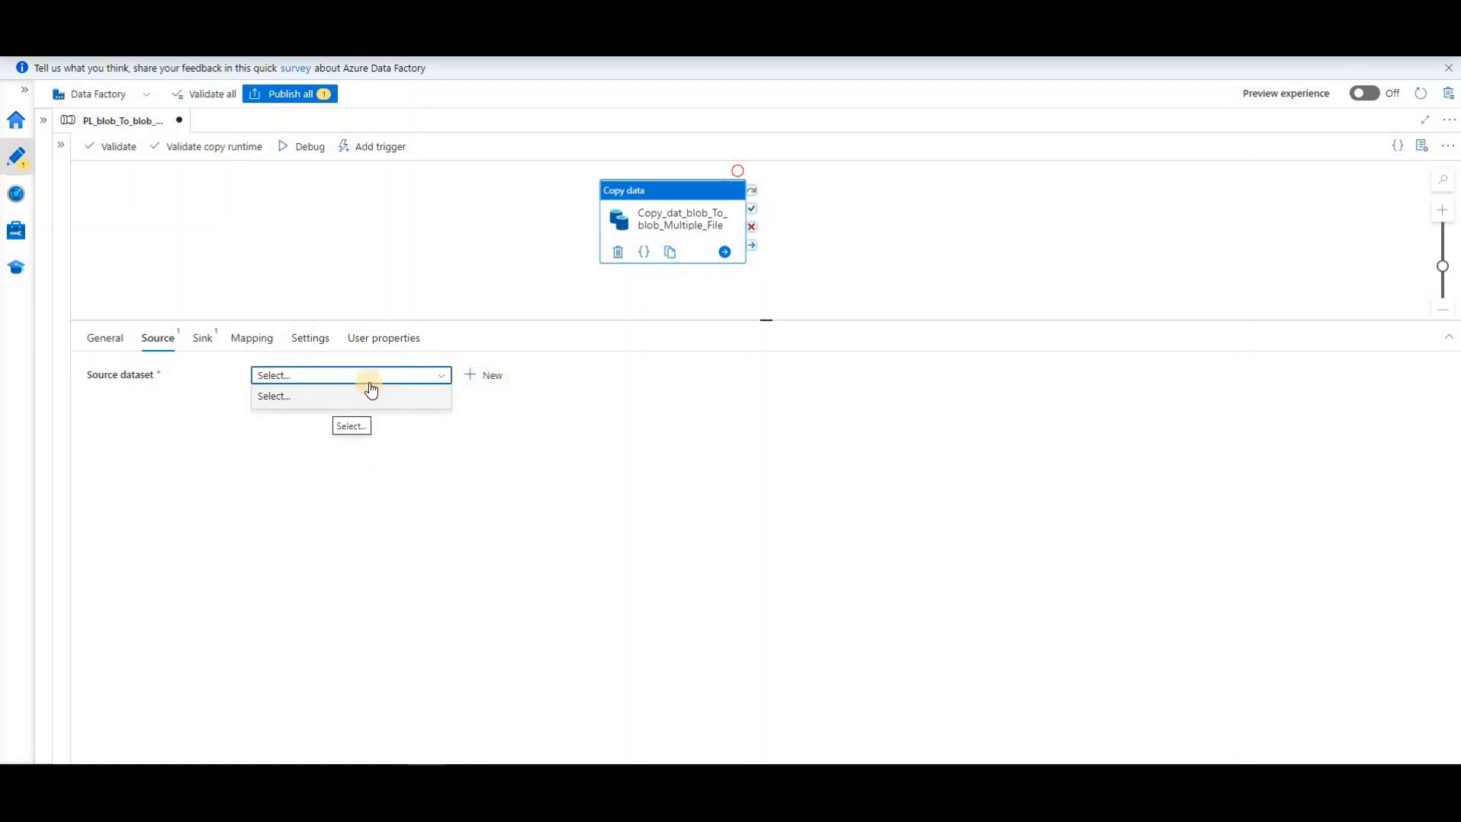
pyautogui.click(492, 380)
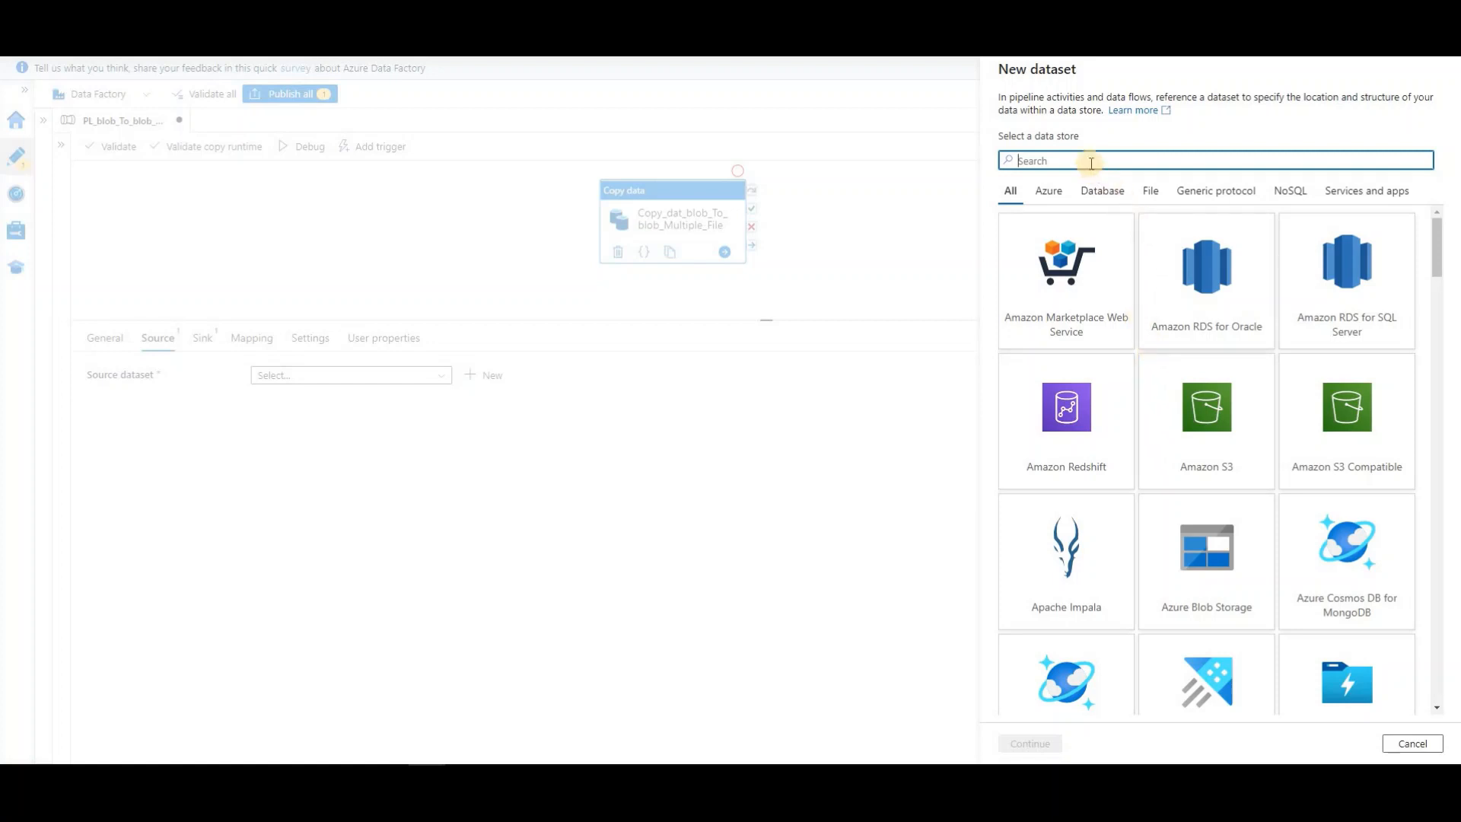
pyautogui.write('blob')
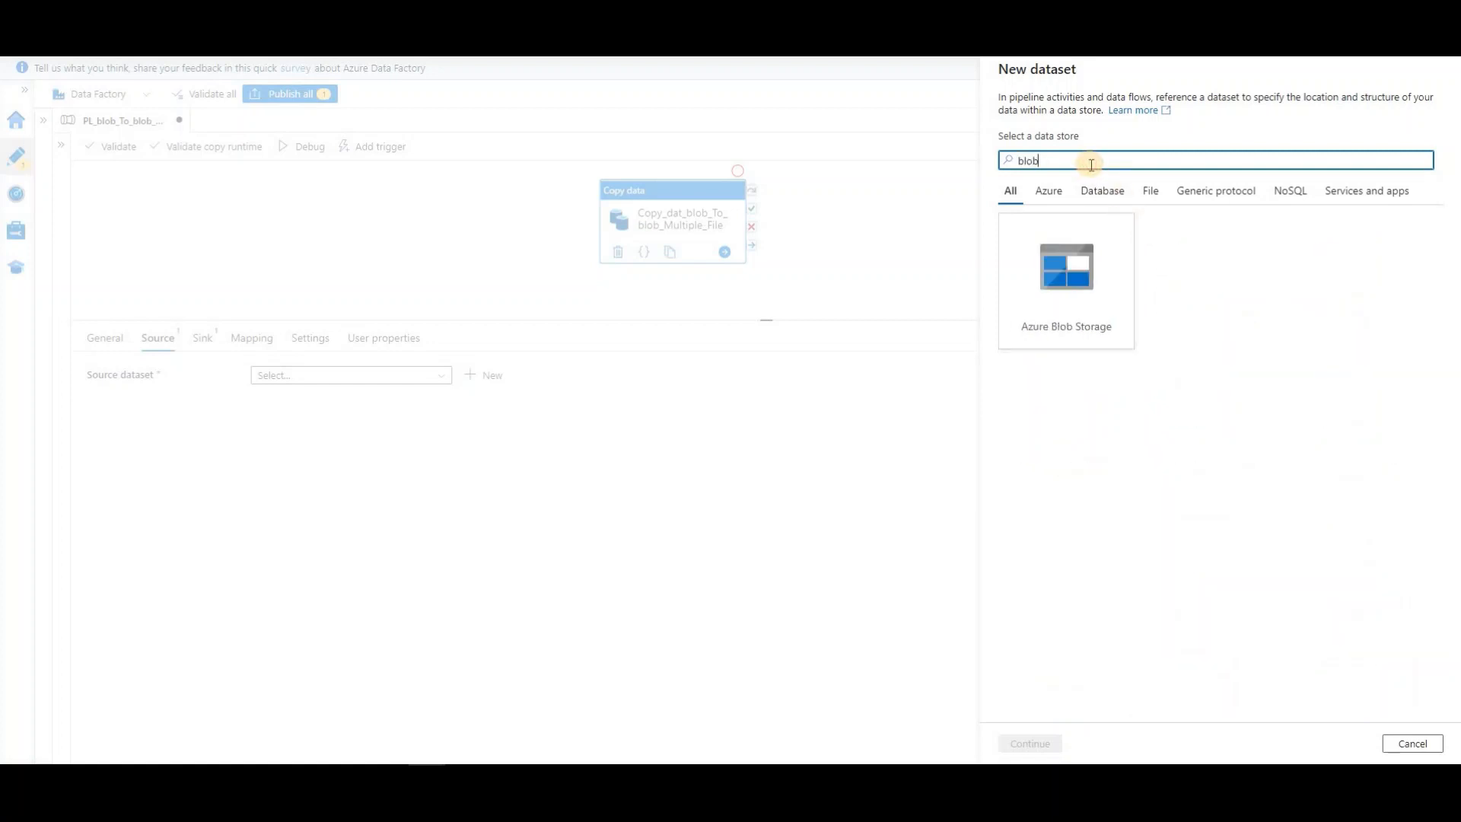
pyautogui.click(1067, 285)
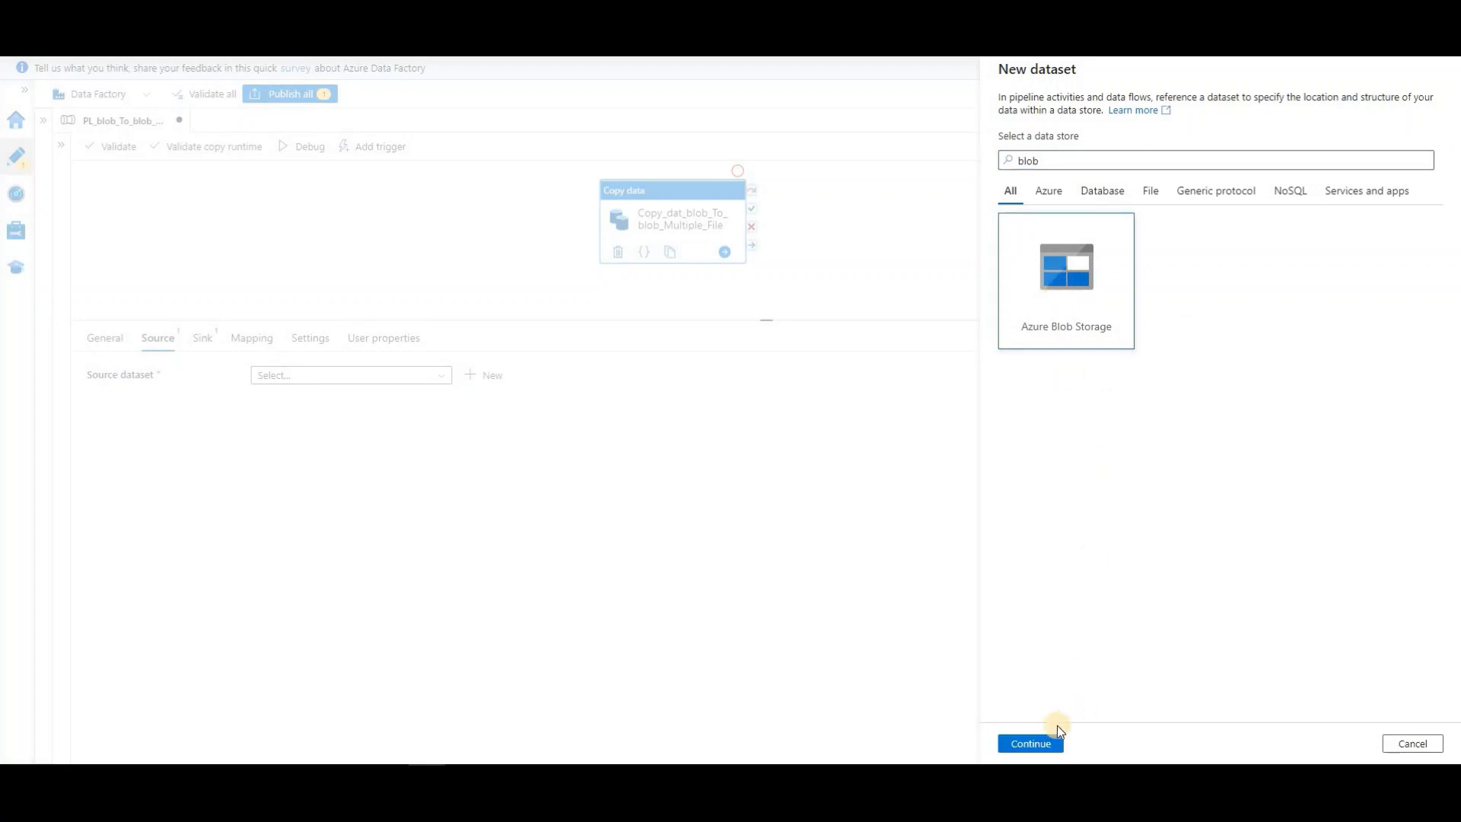
pyautogui.click(1029, 744)
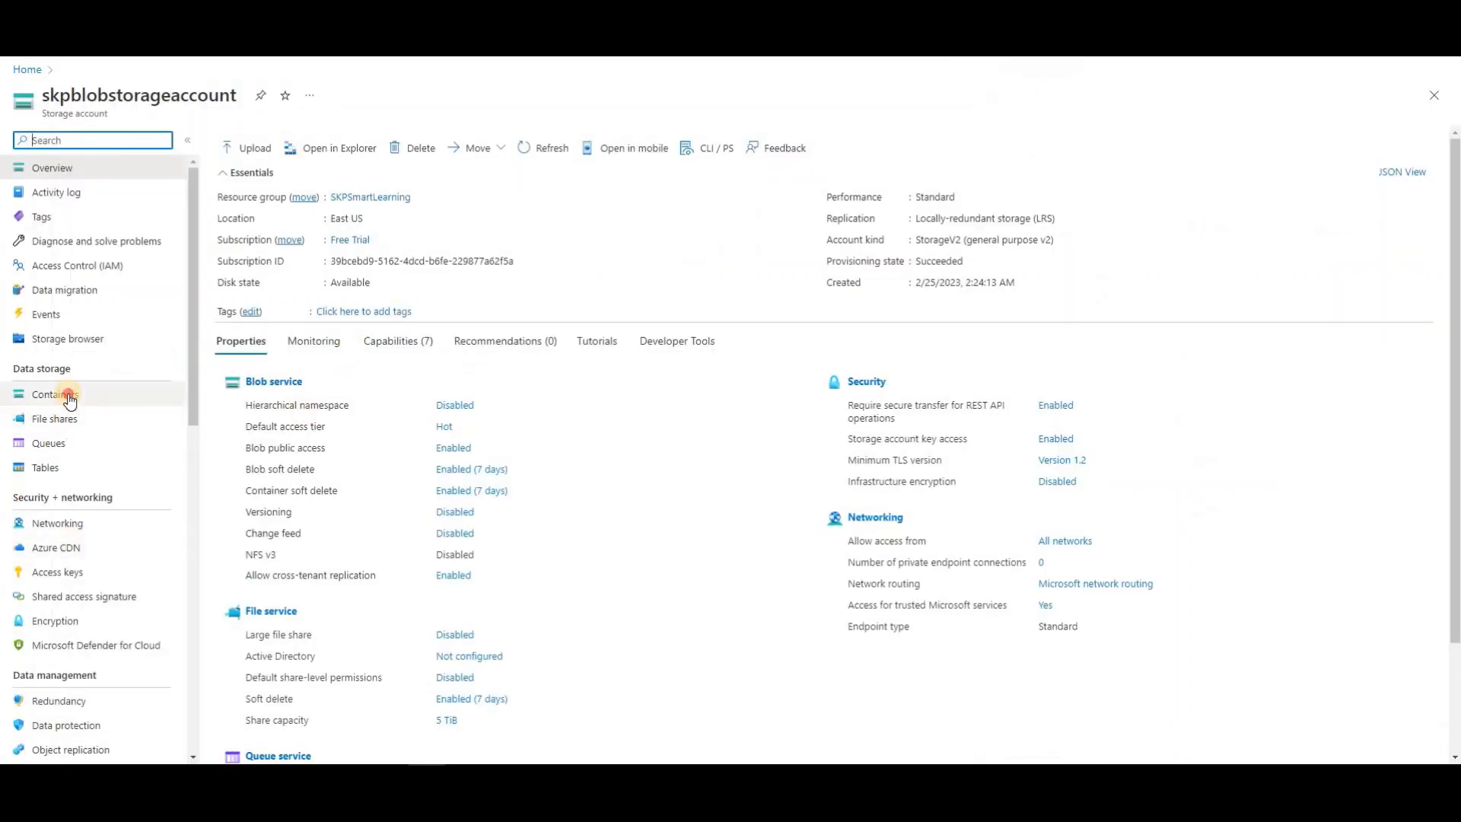
# Step: Switch to the Azure portal and examine the files in the source container of skpblobstorageaccount, refreshing its list
pyautogui.click(69, 397)
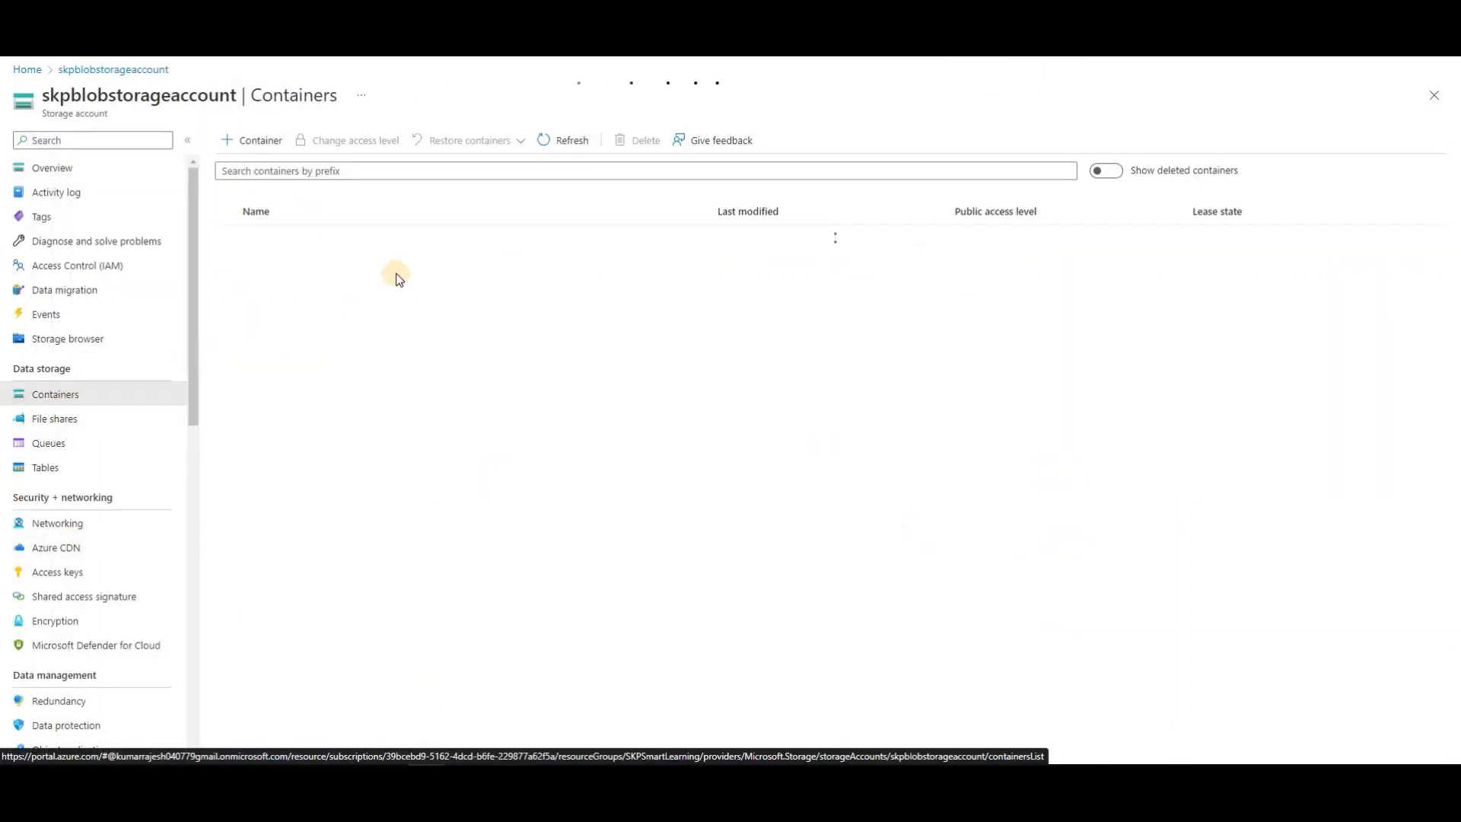
pyautogui.click(257, 287)
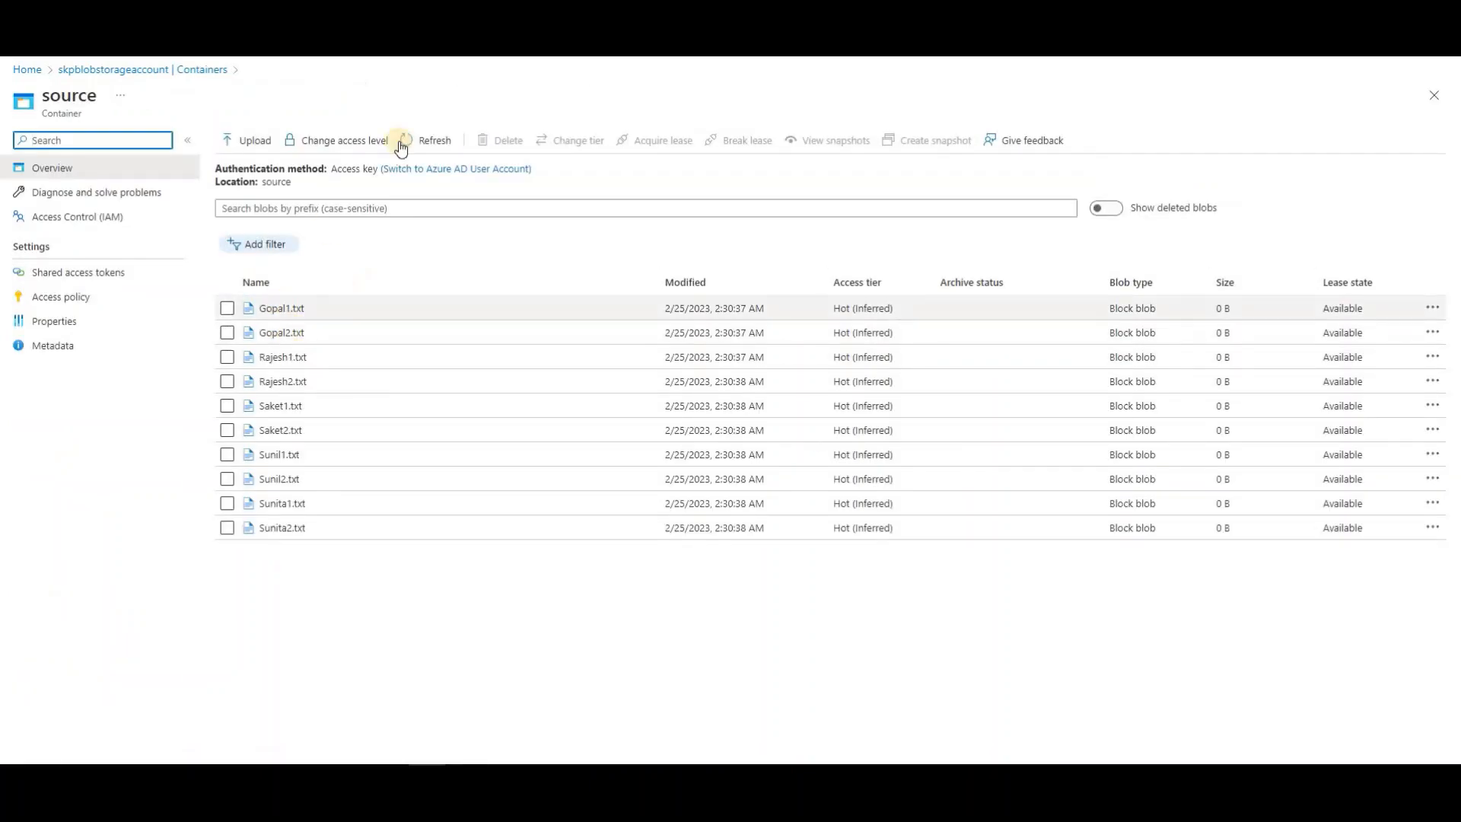
pyautogui.click(427, 140)
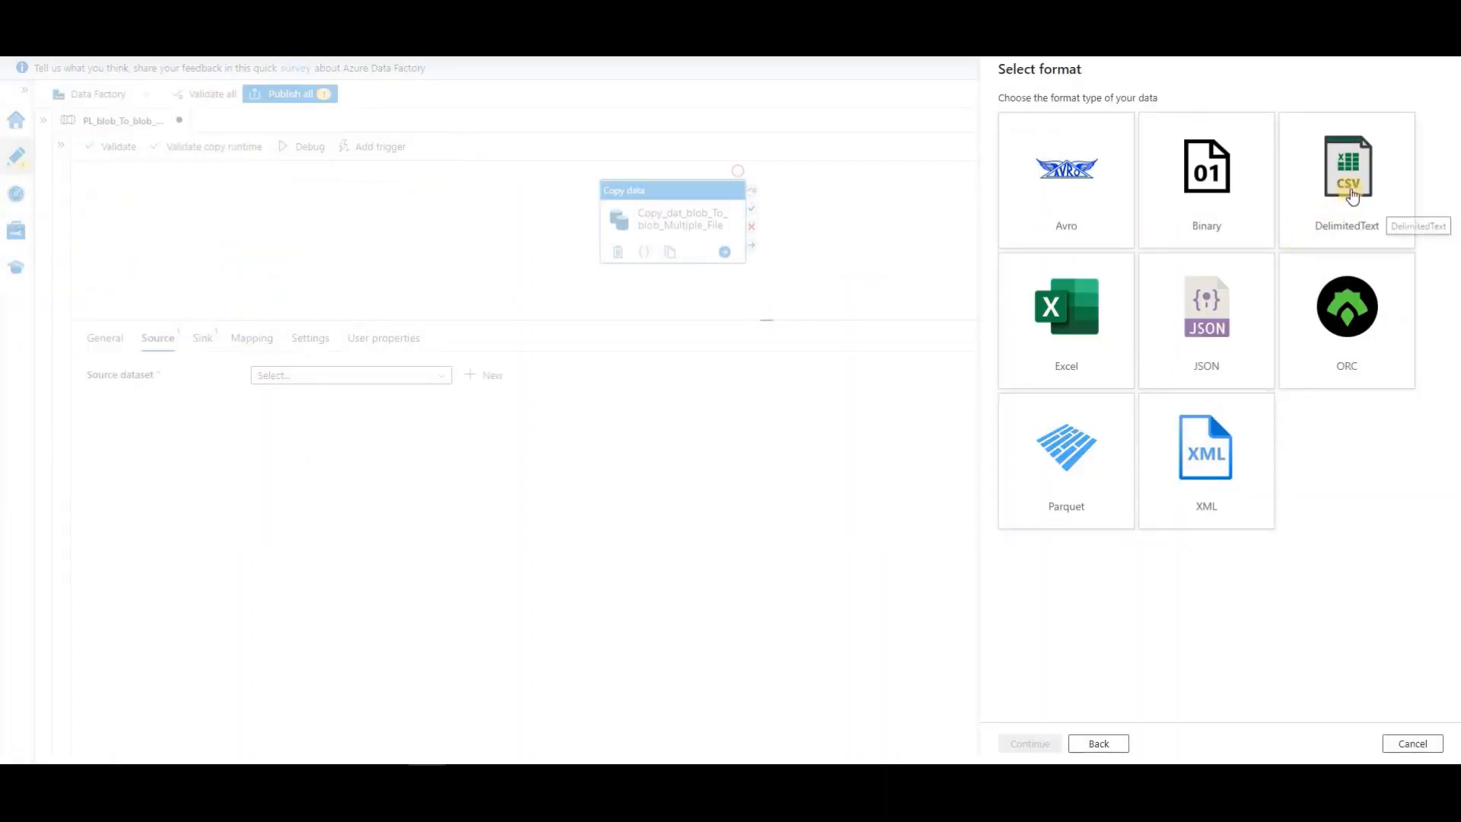
# Step: Back in Data Factory, choose the DelimitedText format for the source dataset and name it ds_source_txt
pyautogui.click(1352, 195)
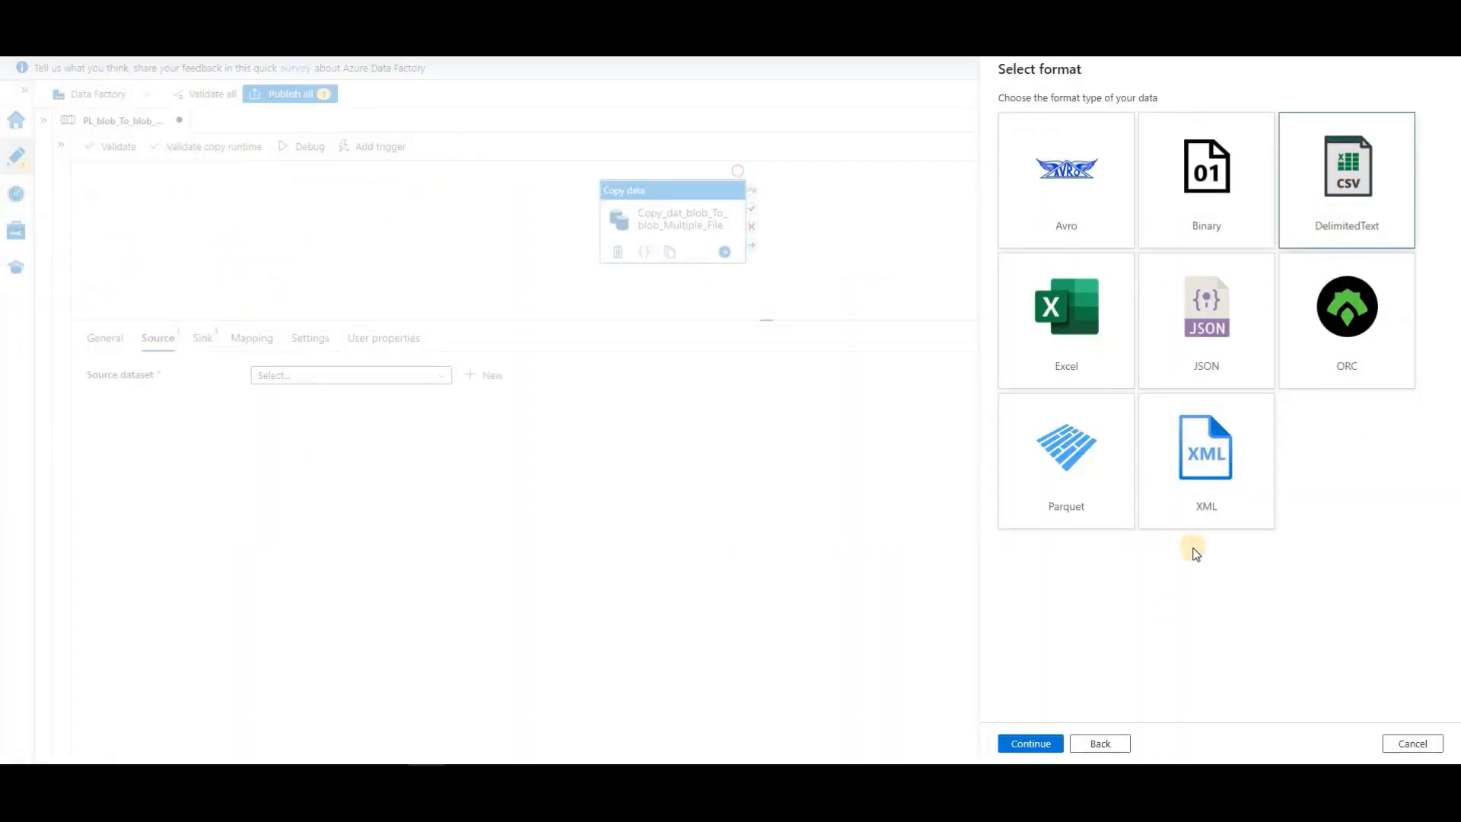
pyautogui.click(1033, 743)
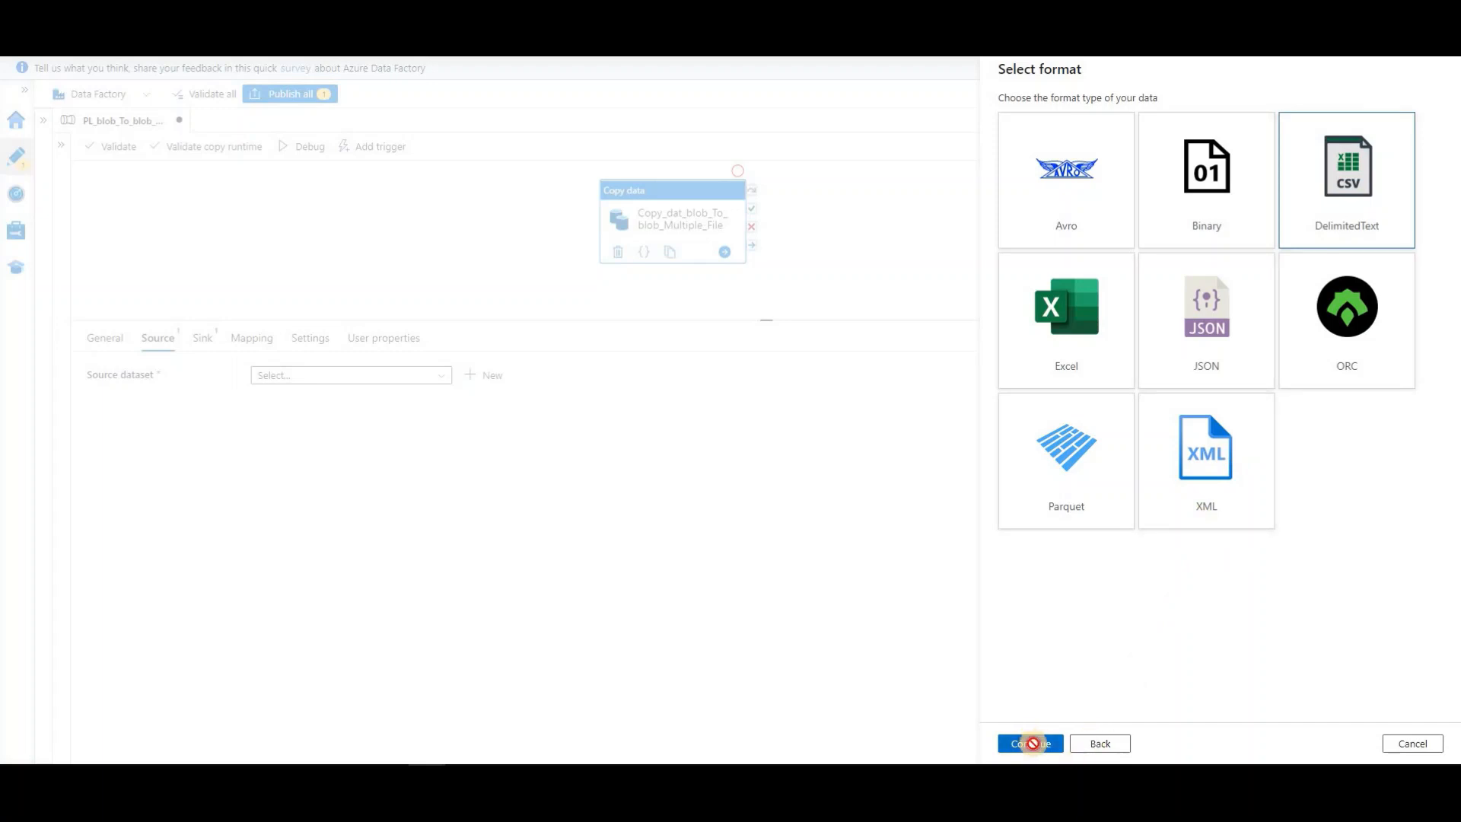
pyautogui.click(1058, 115)
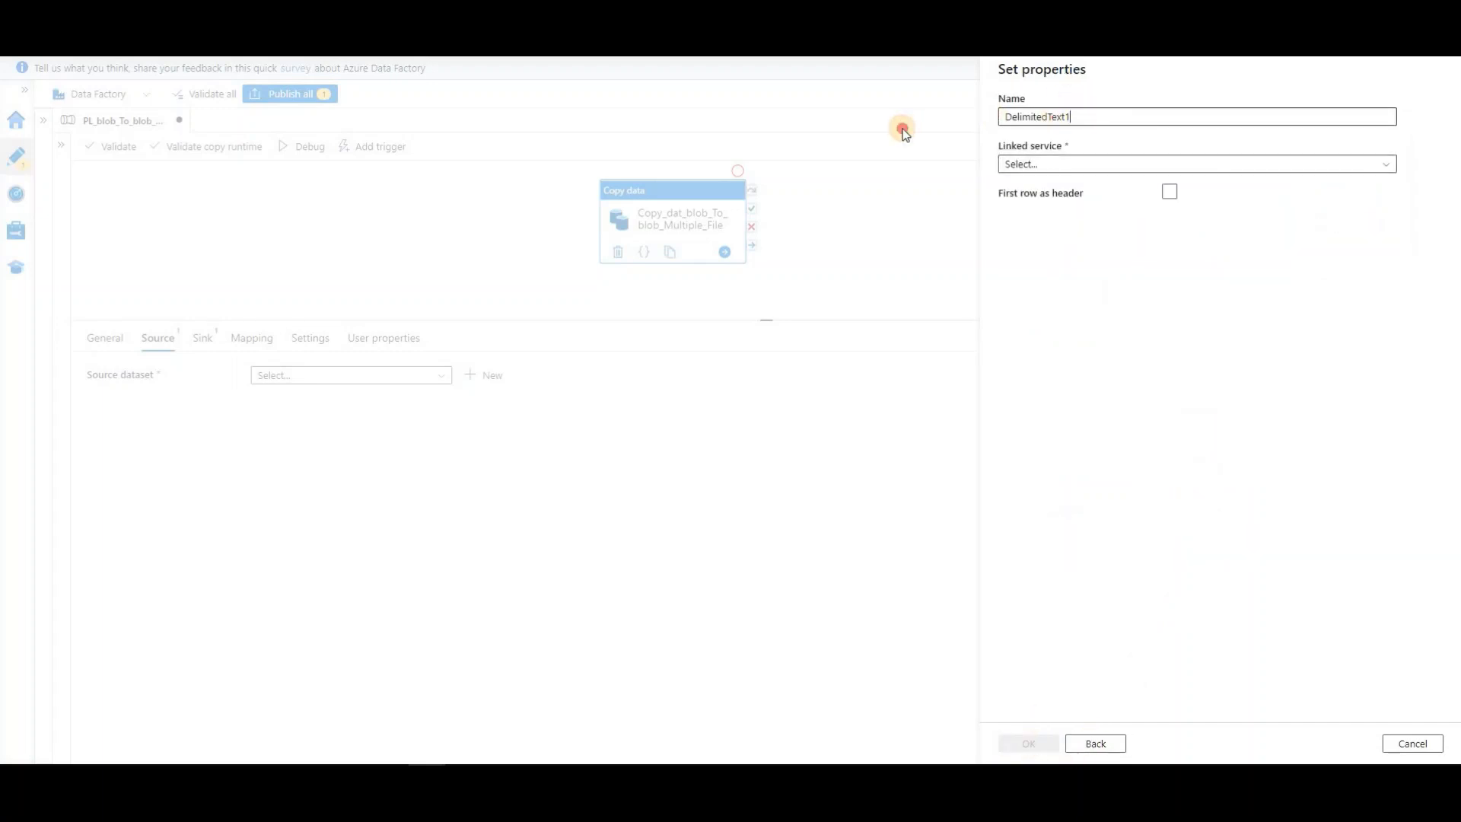
pyautogui.hotkey('ctrl', 'a')
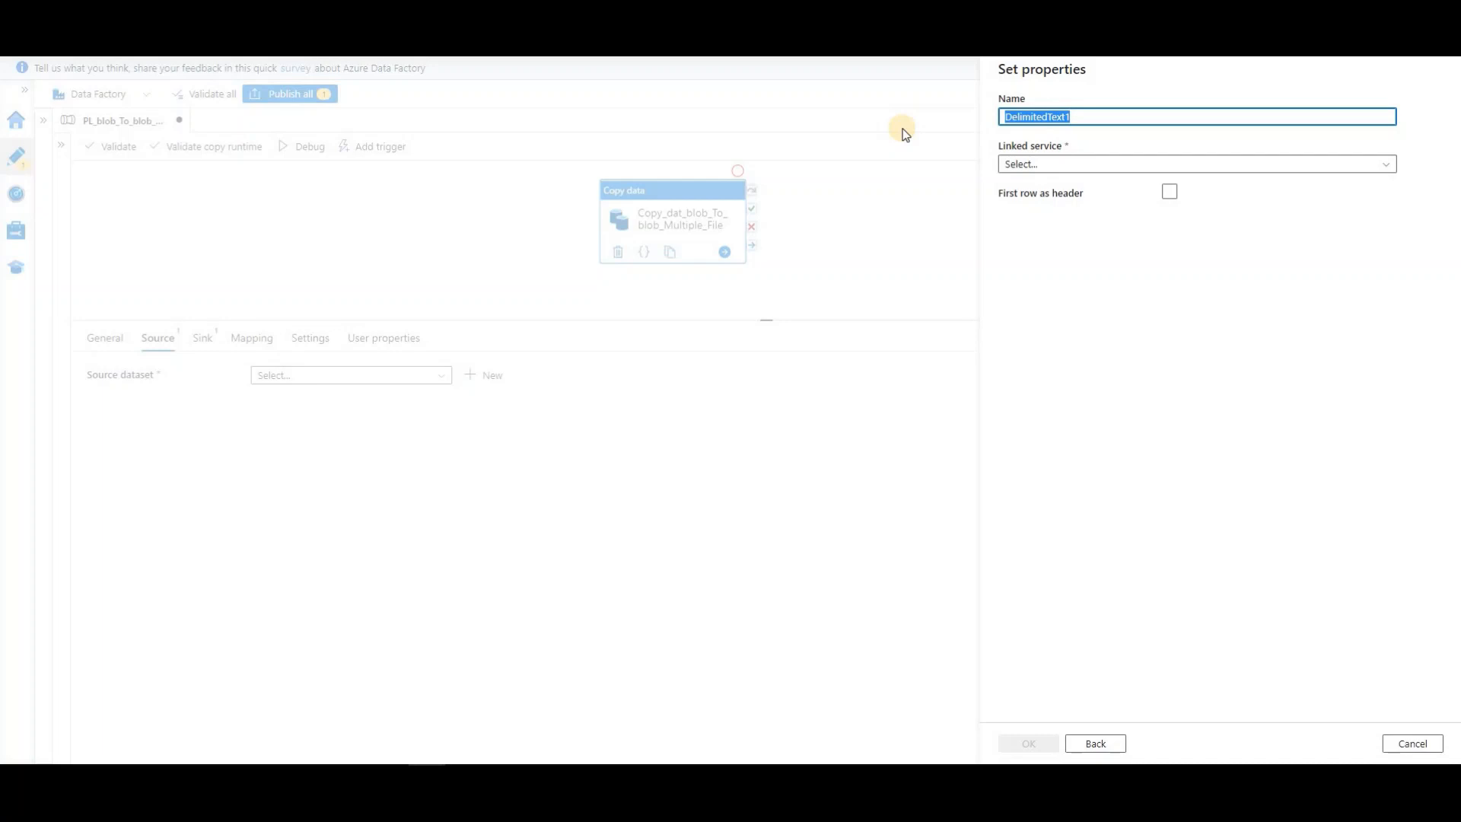
pyautogui.write('ds_source_txt')
# Step: Start a new Azure Blob Storage linked service for the source dataset and name it ls_source_txt
pyautogui.click(1373, 165)
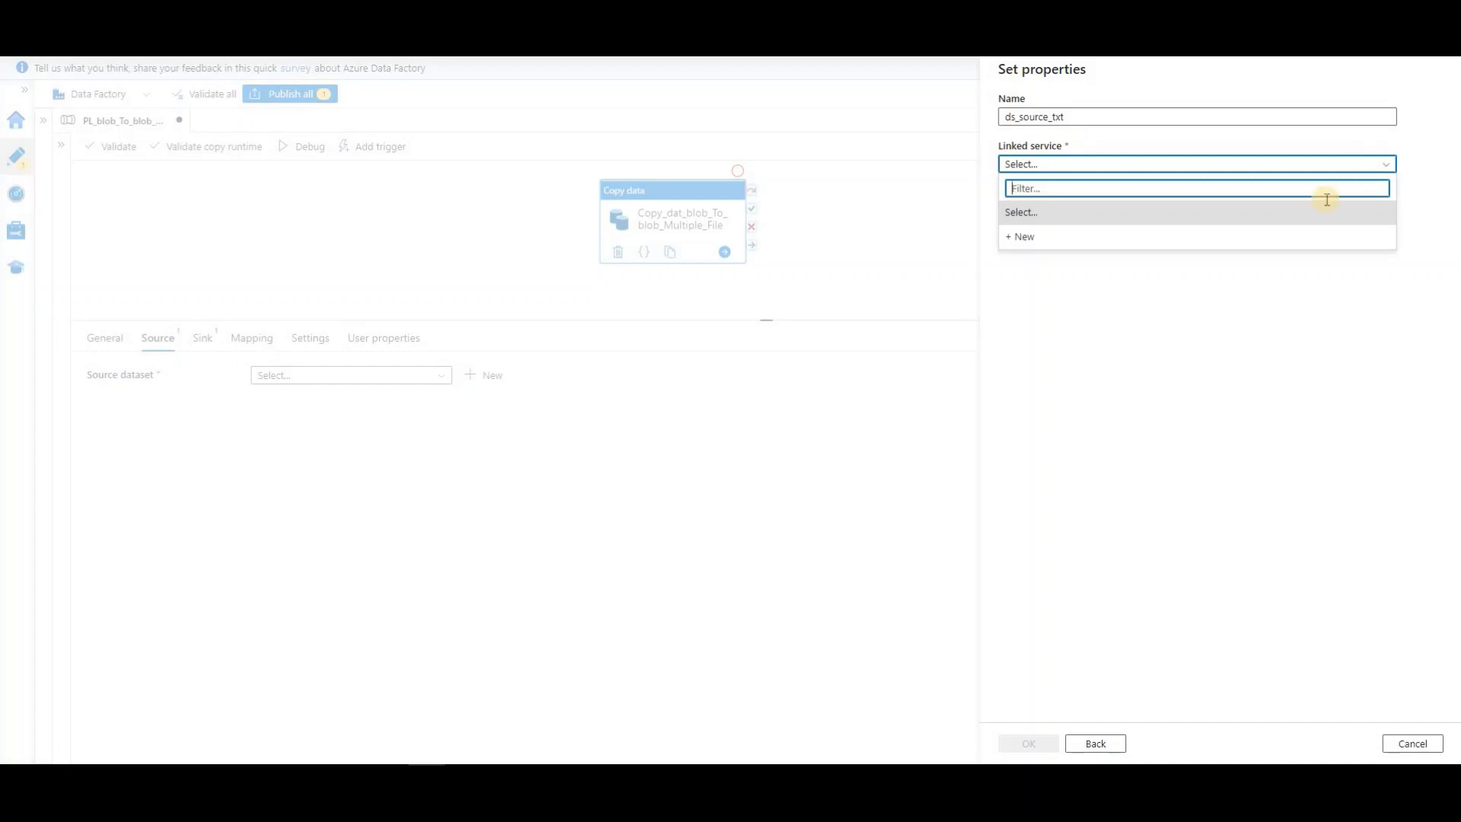
pyautogui.click(1052, 240)
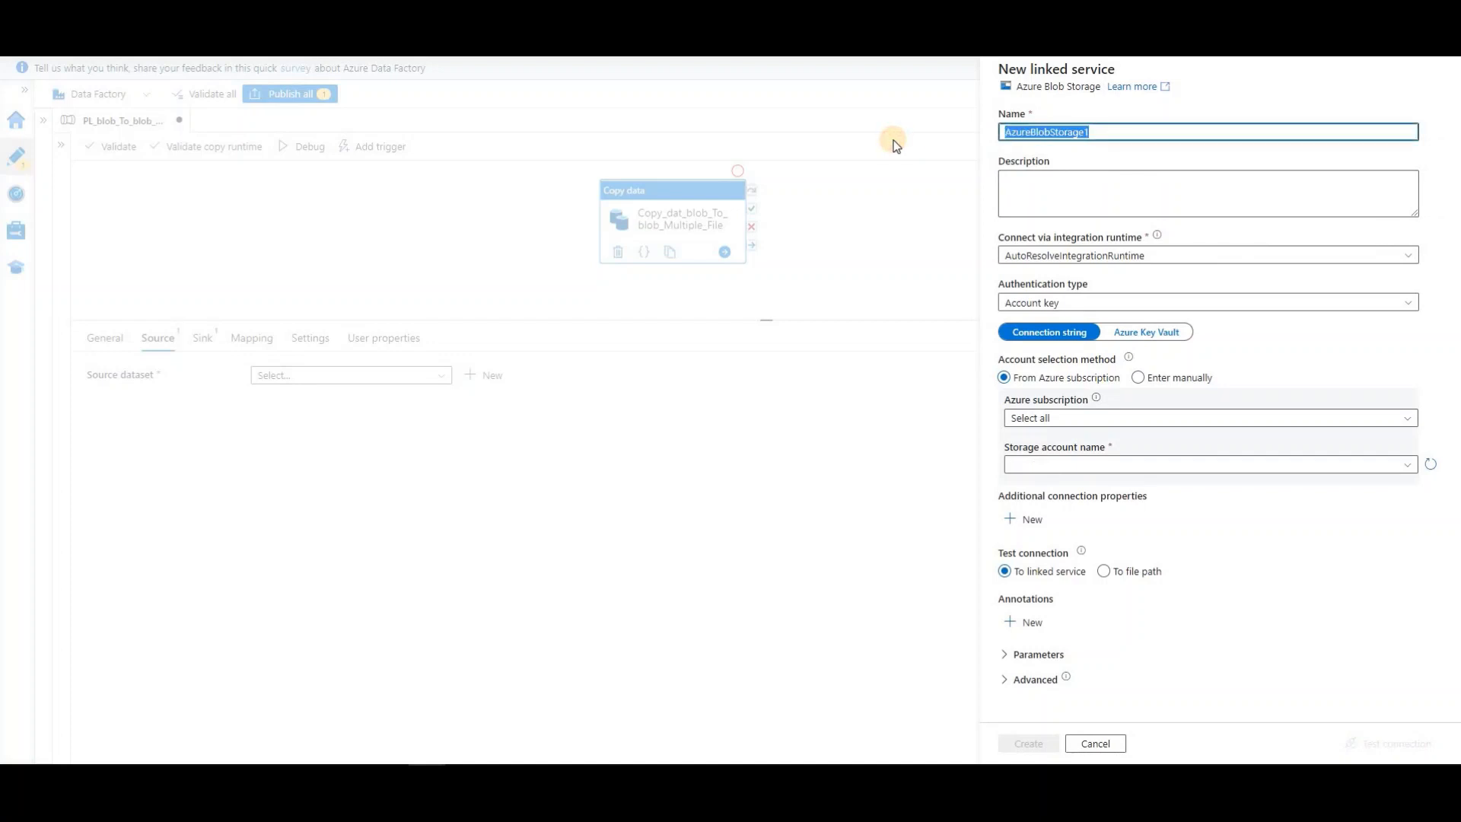
pyautogui.press('BackSpace')
pyautogui.write('ls_source_txt')
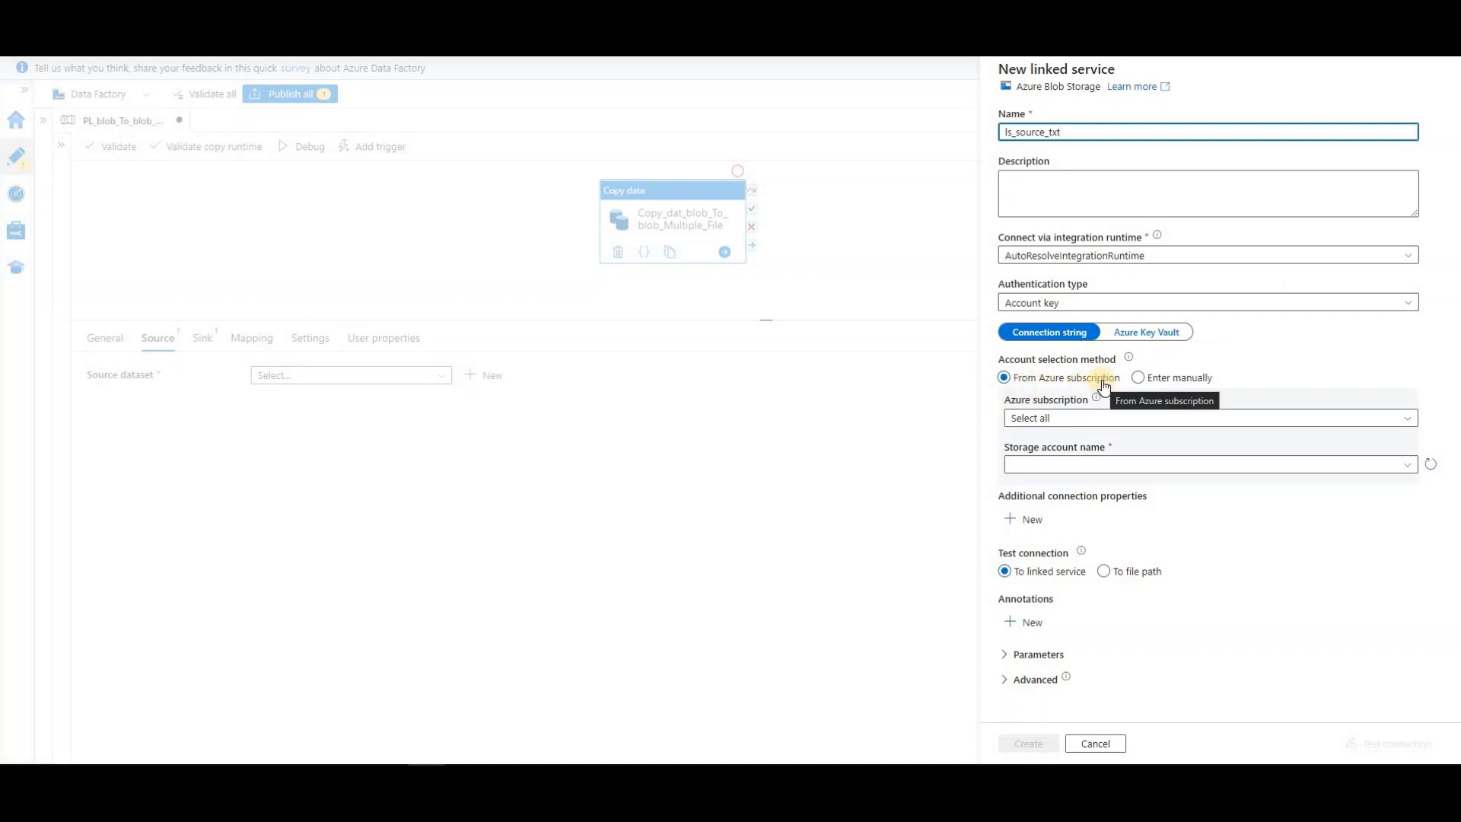
# Step: Connect the linked service to the Free Trial subscription's skpblobstorageaccount storage account, test the connection and create the service
pyautogui.click(1156, 422)
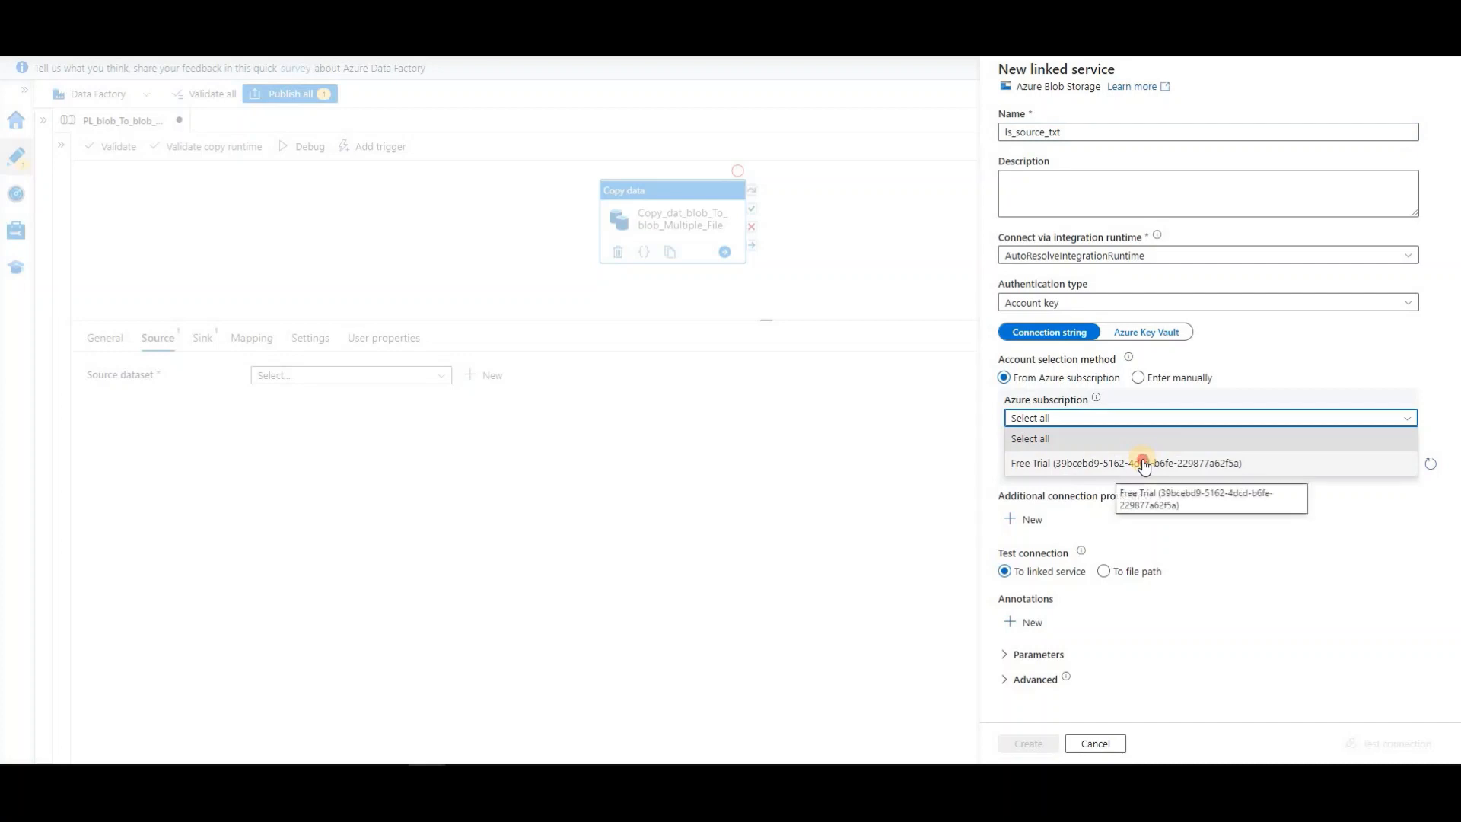
pyautogui.click(1146, 464)
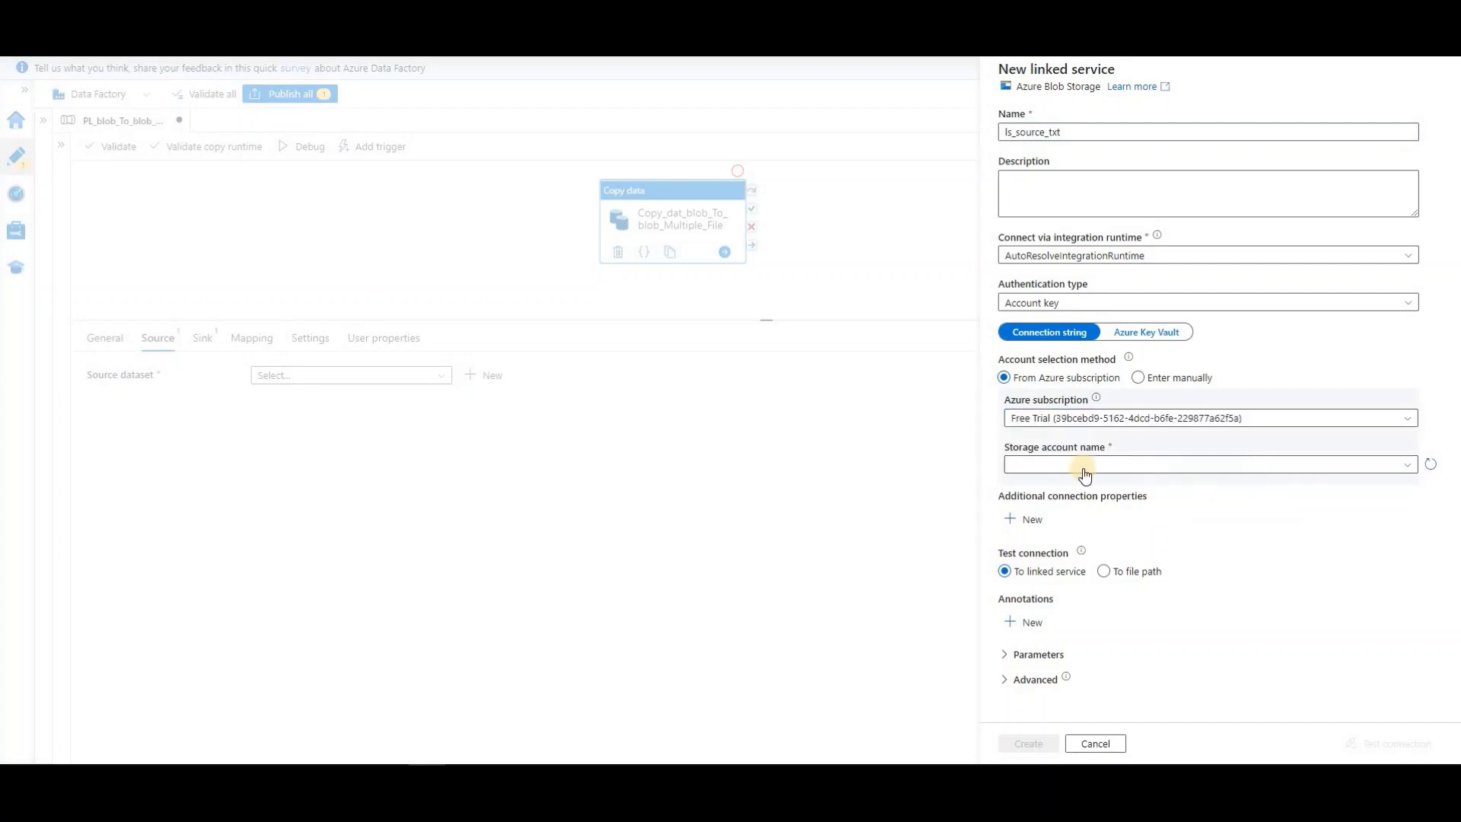
pyautogui.click(1366, 468)
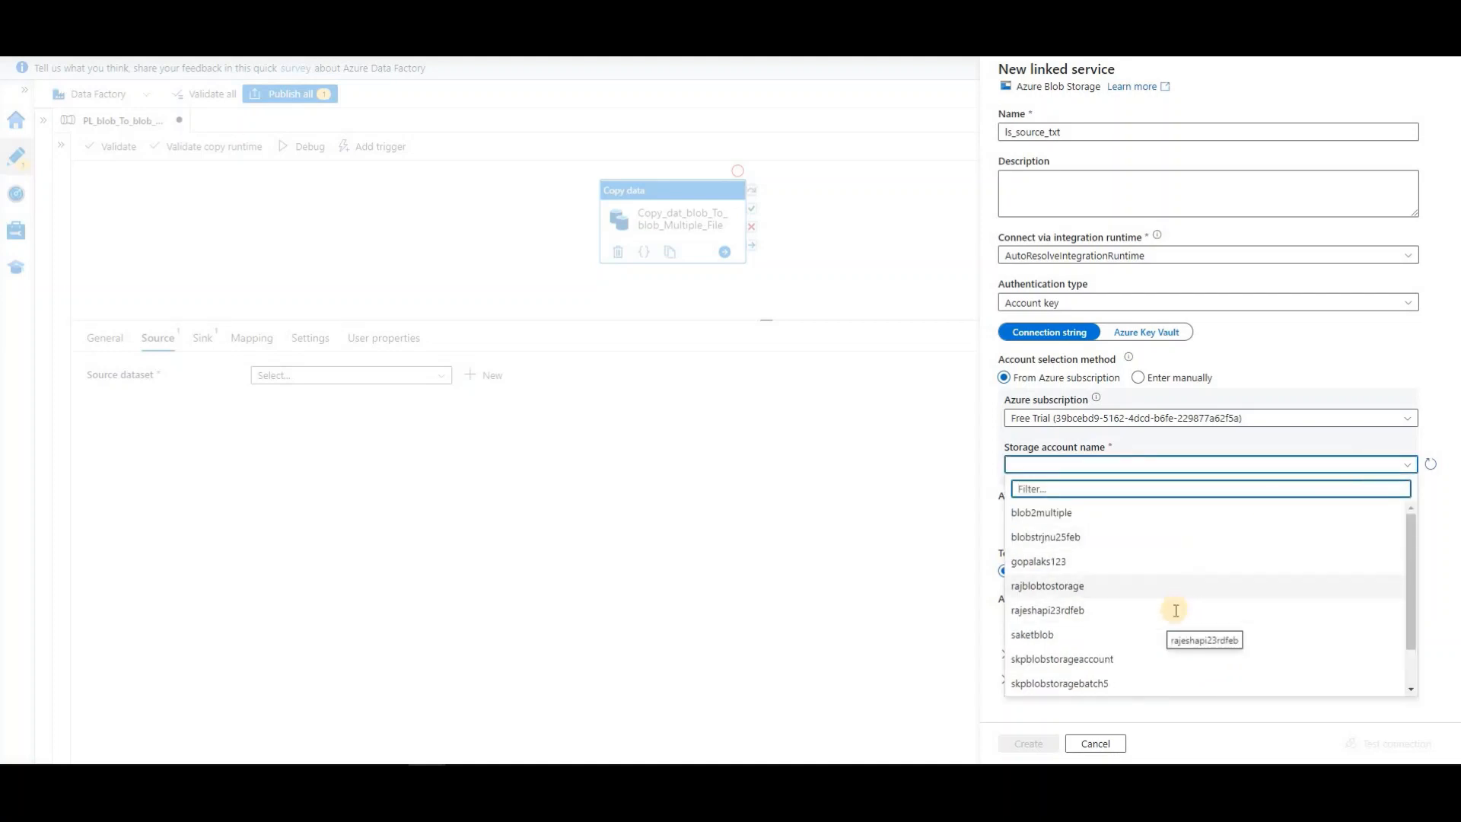
pyautogui.click(1112, 660)
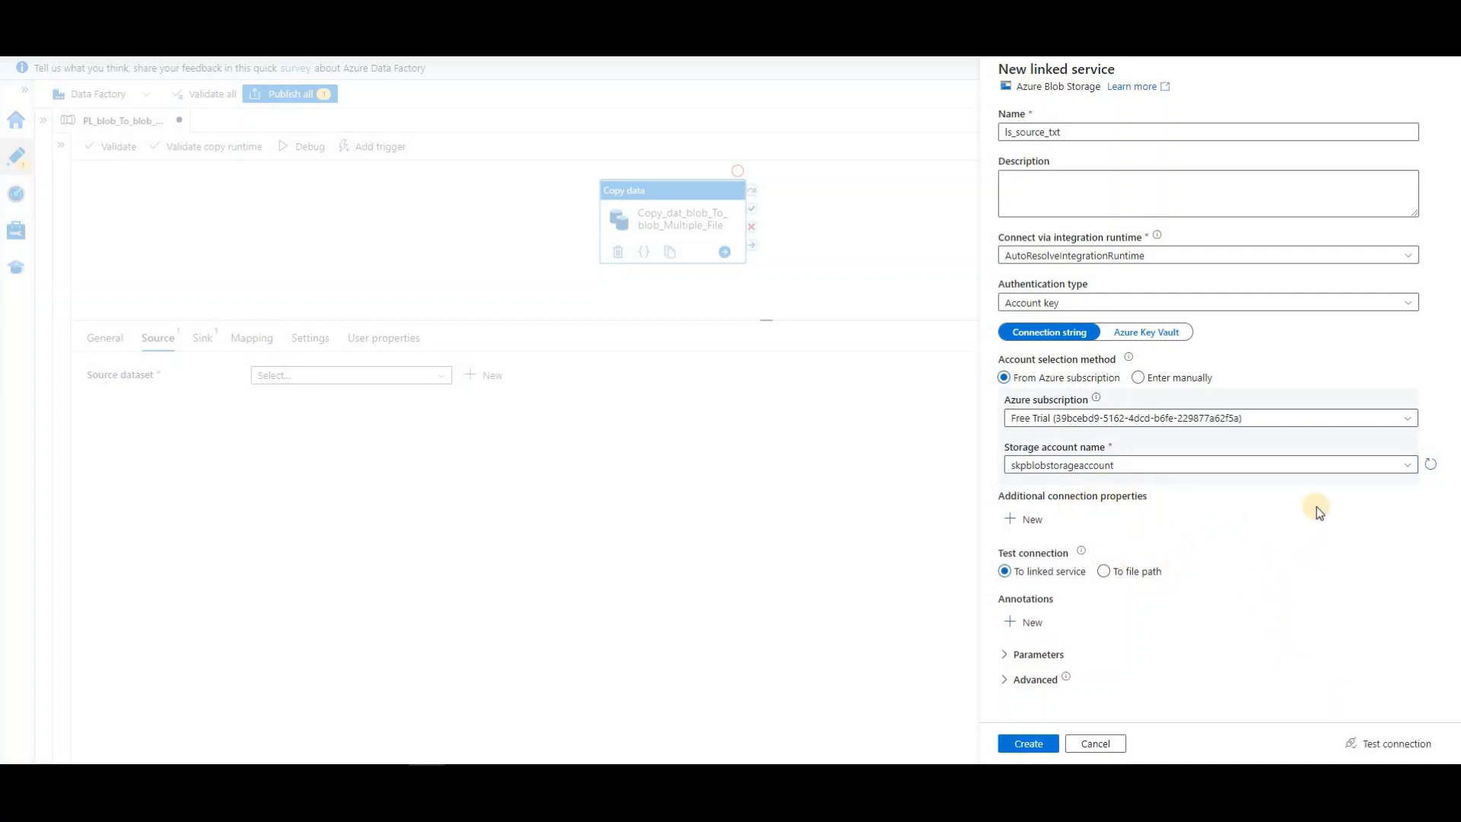
pyautogui.click(1398, 742)
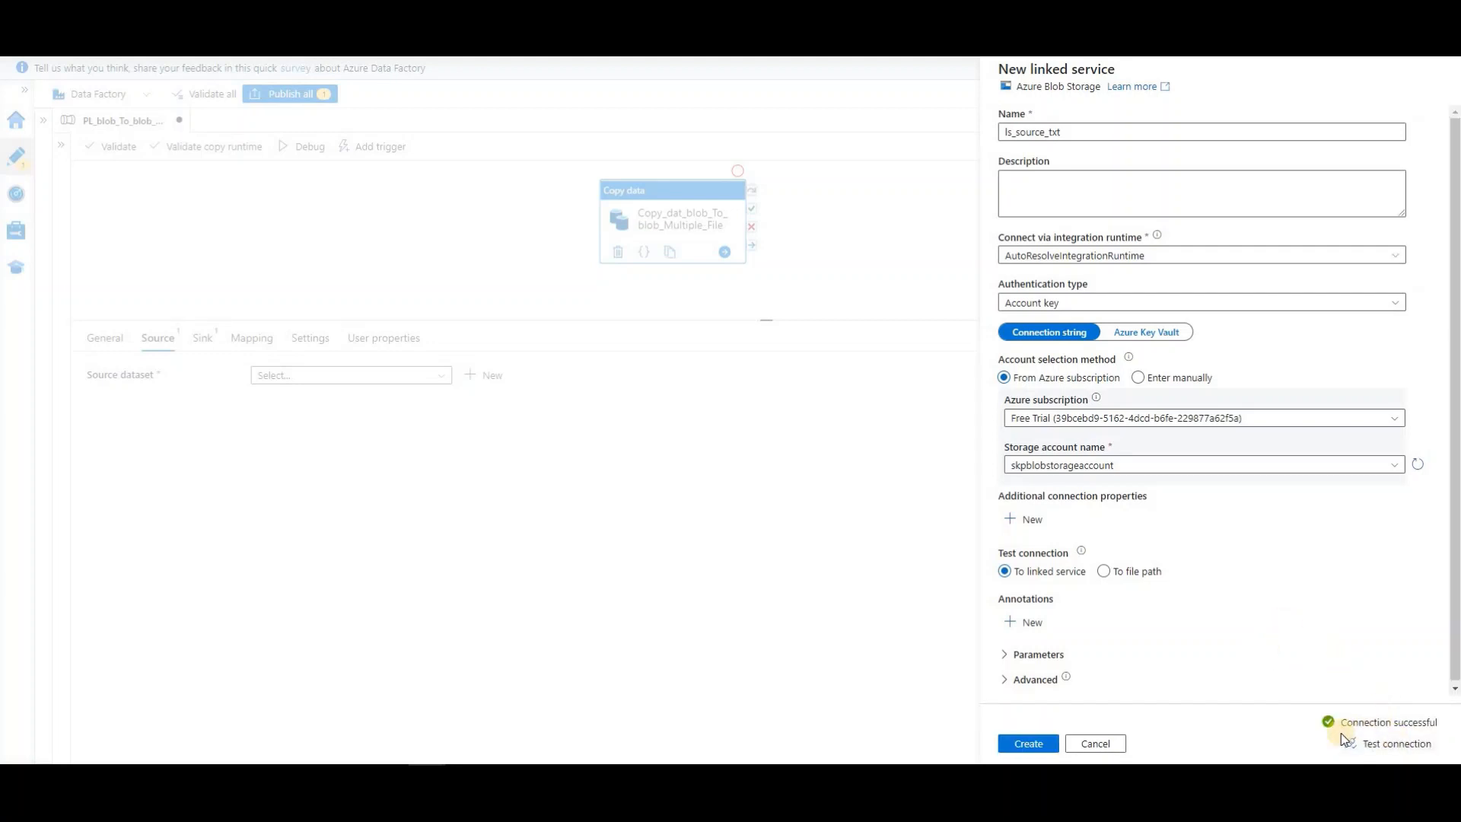
pyautogui.click(1034, 745)
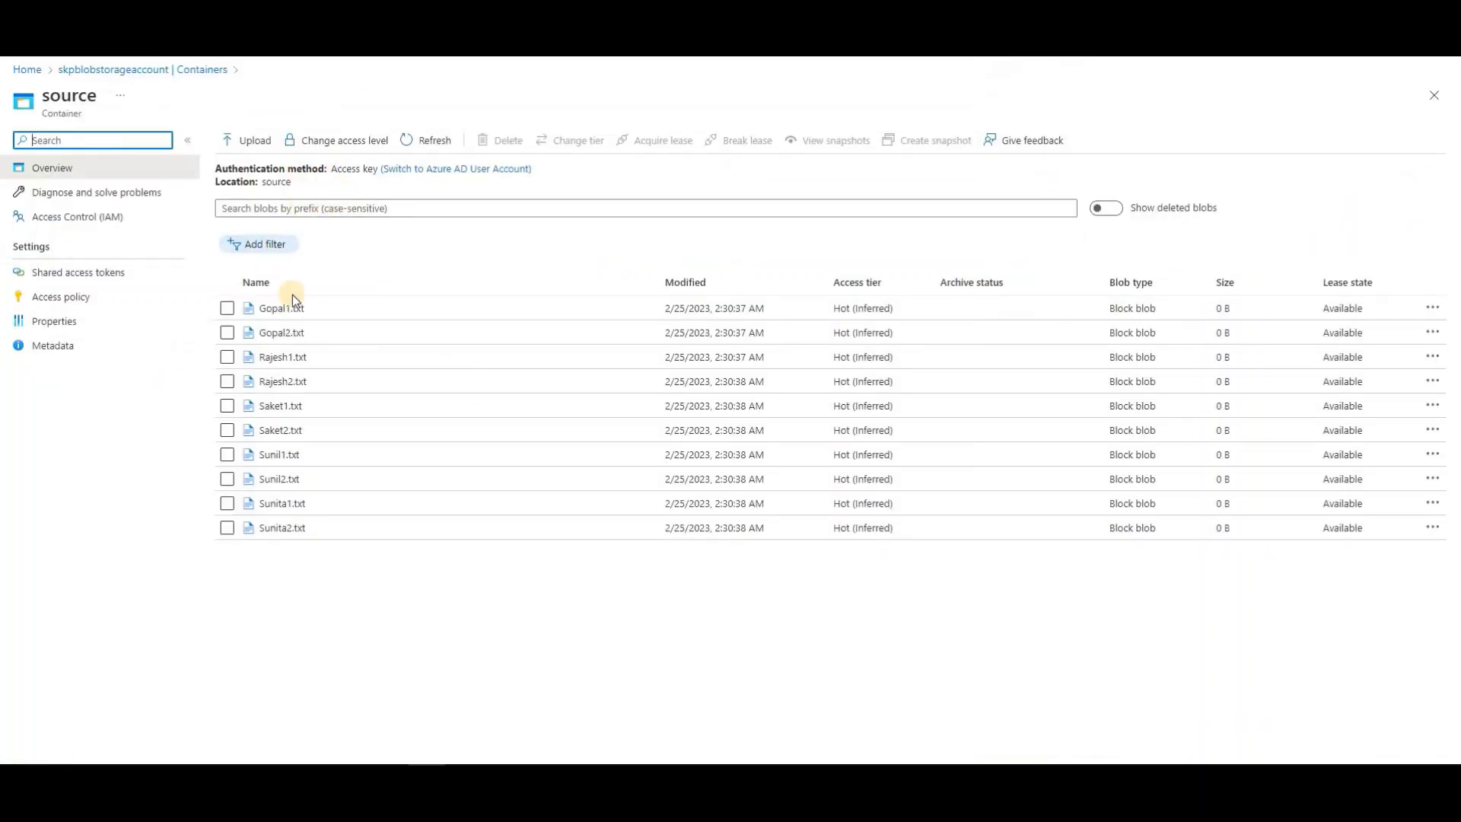
# Step: Set the dataset's file path to the source container without a file name, and finish creating the source dataset
pyautogui.click(198, 69)
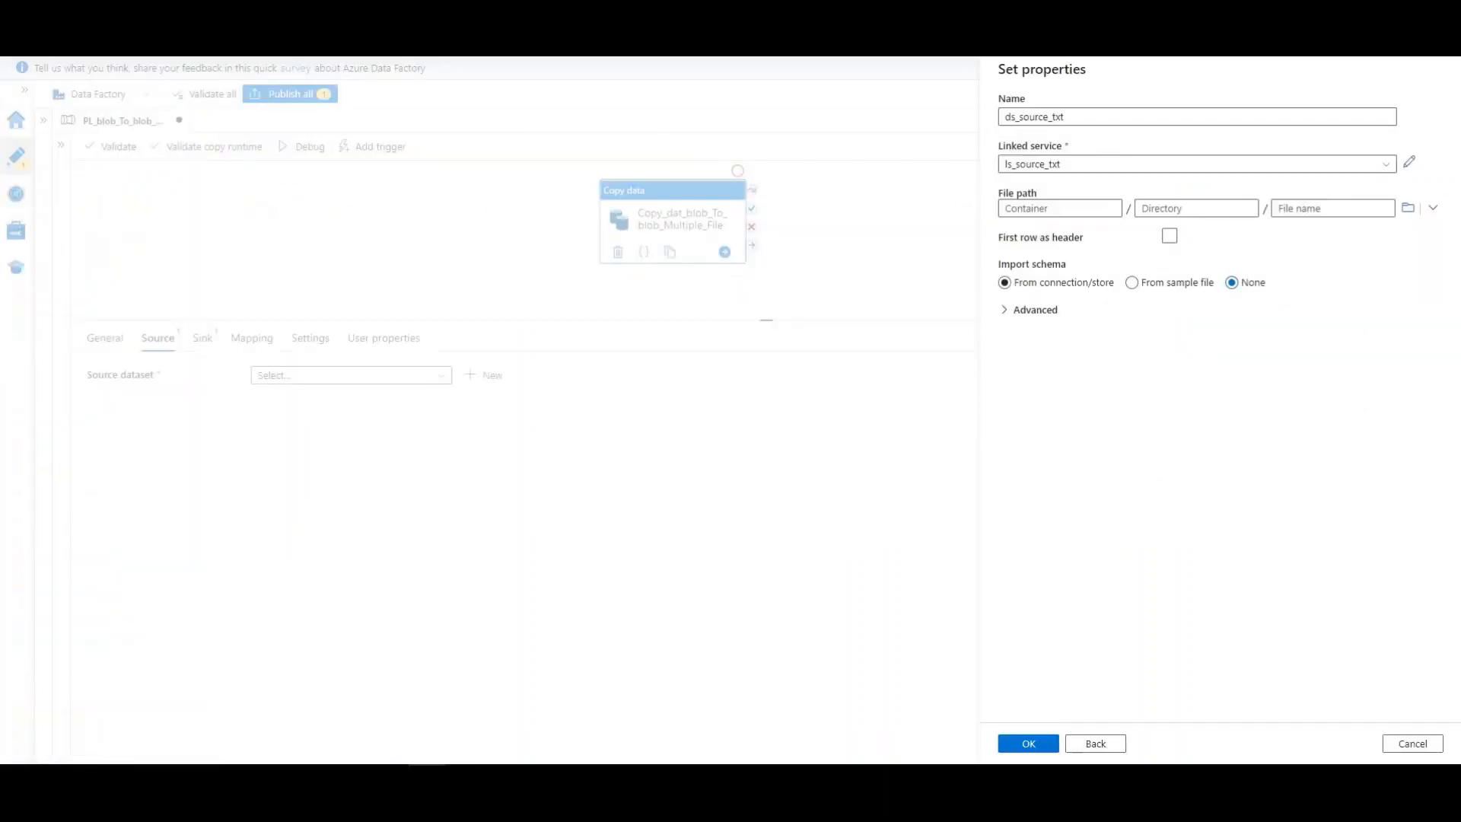
pyautogui.click(1408, 211)
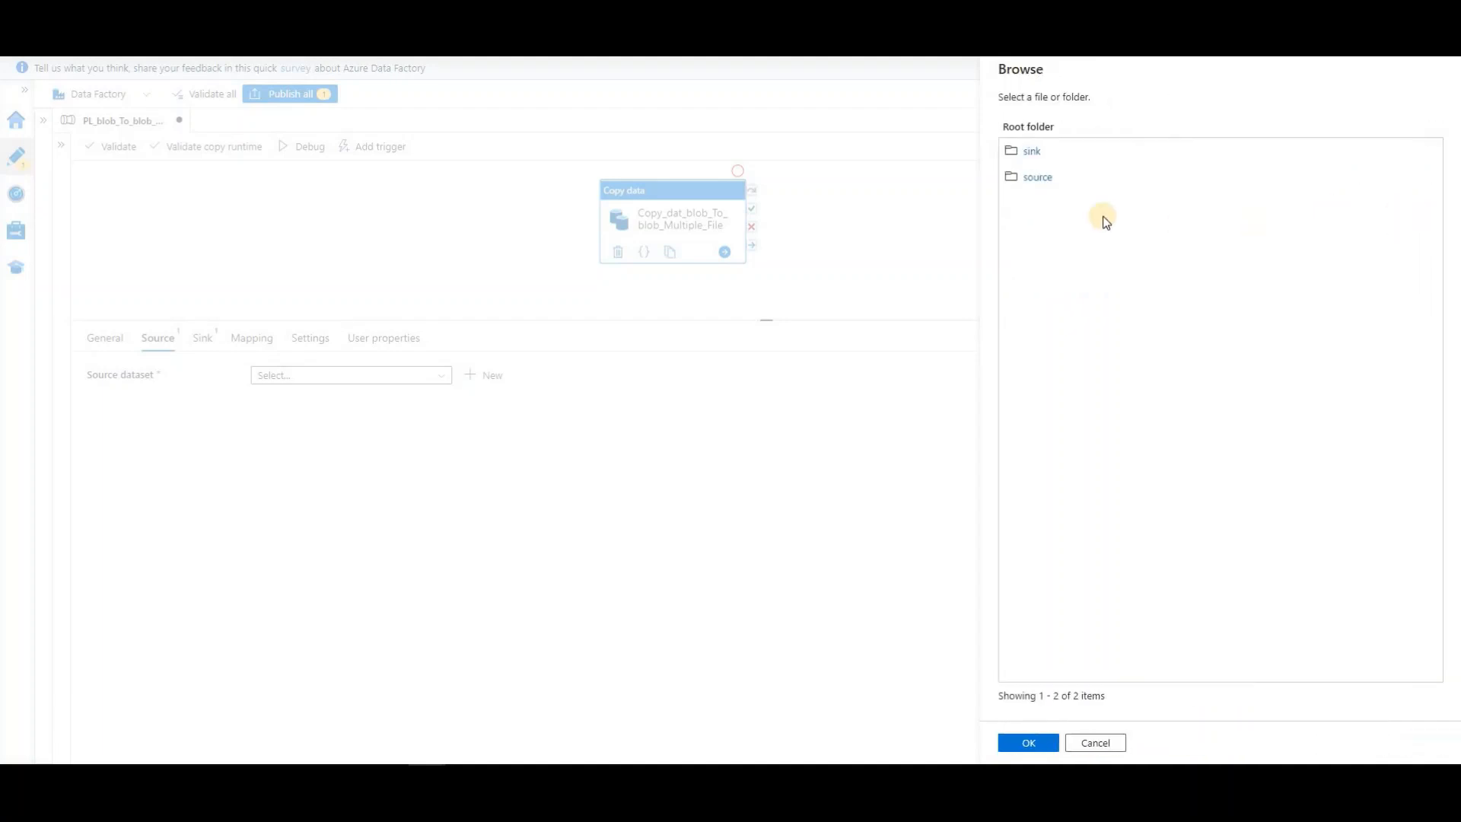
pyautogui.click(1040, 178)
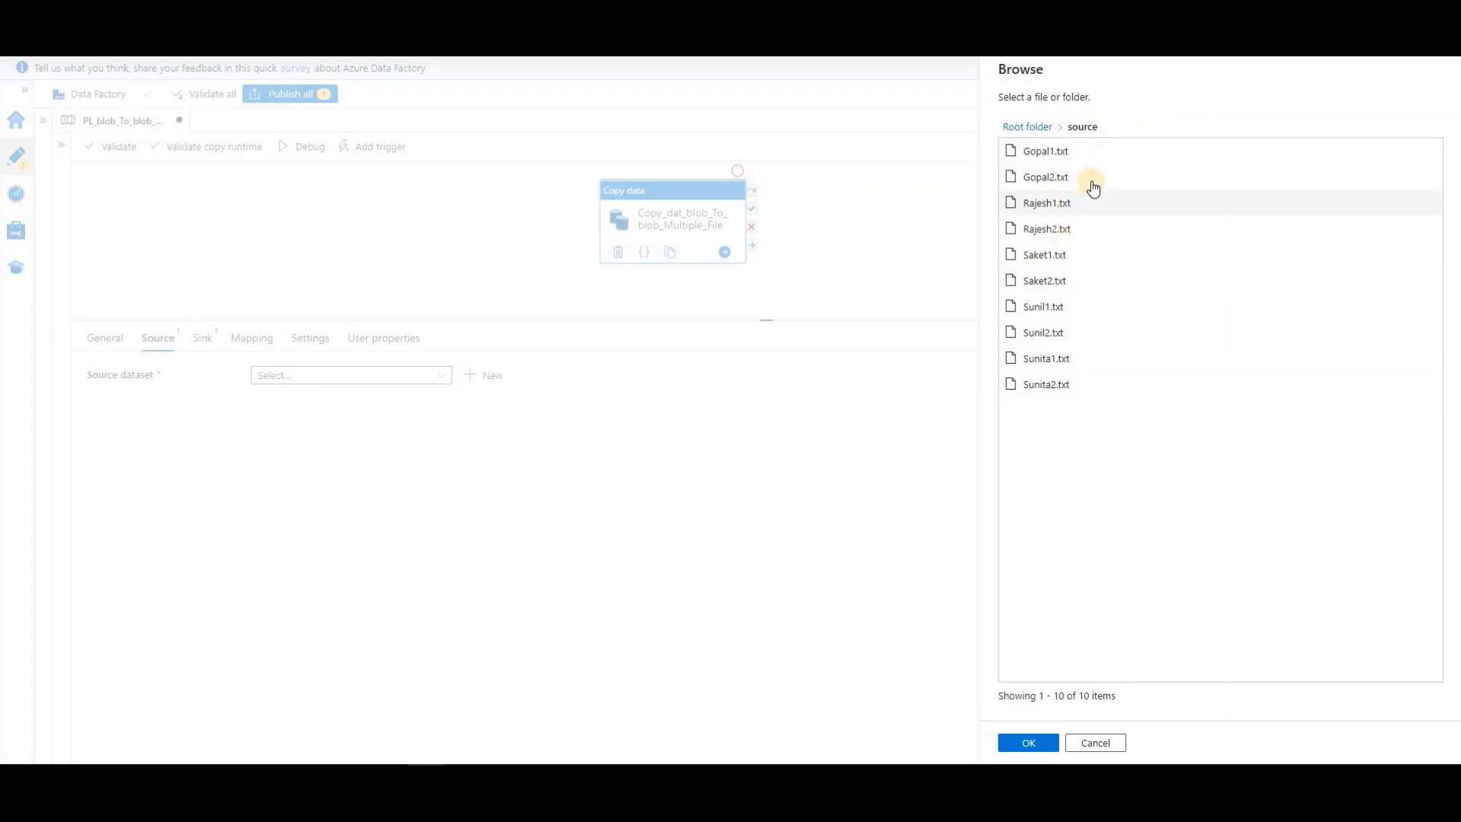
pyautogui.click(1083, 128)
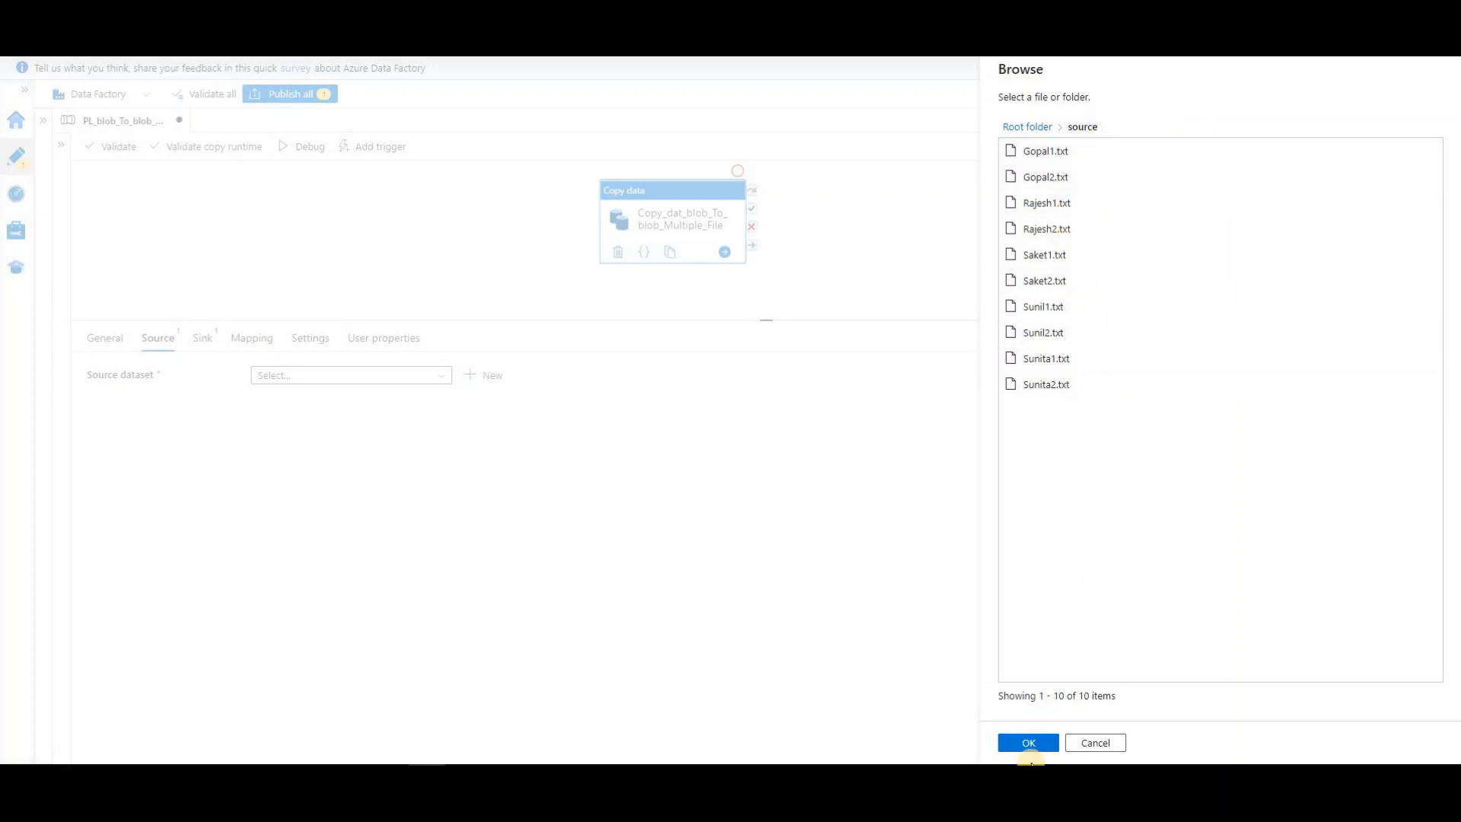
pyautogui.click(1048, 747)
pyautogui.click(1035, 743)
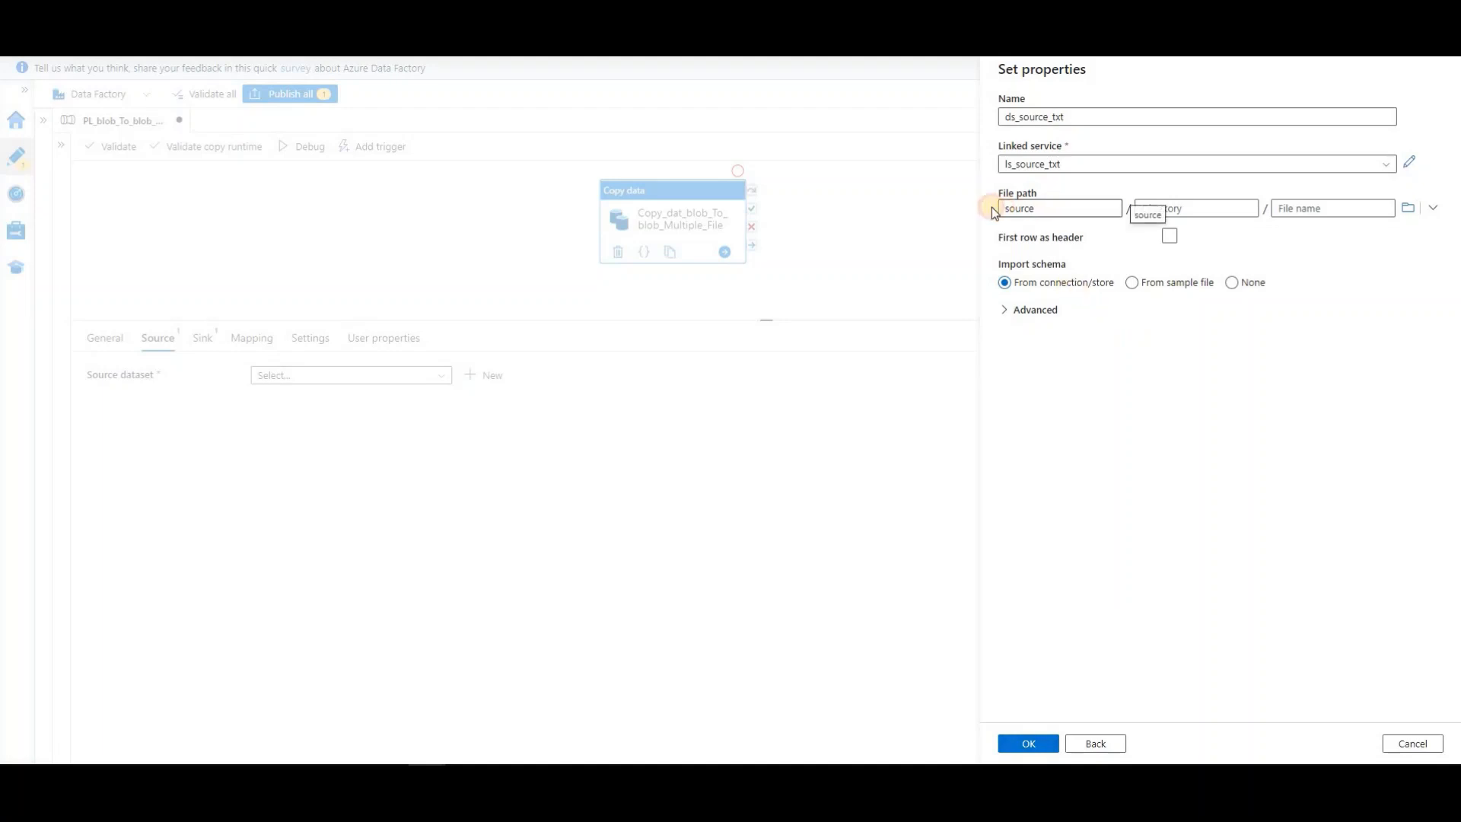
pyautogui.moveTo(993, 208); pyautogui.dragTo(1054, 208)
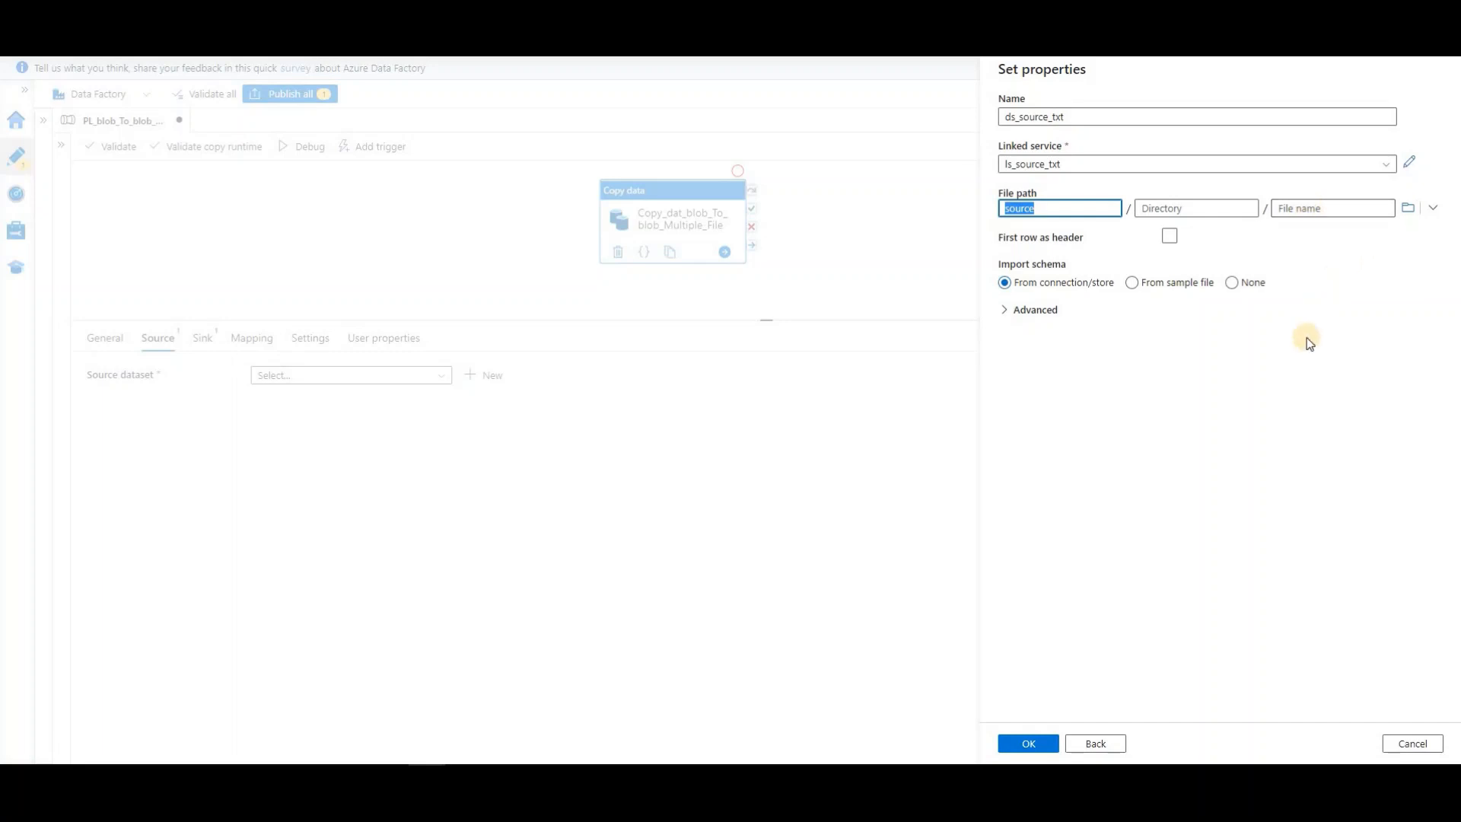
pyautogui.click(1041, 749)
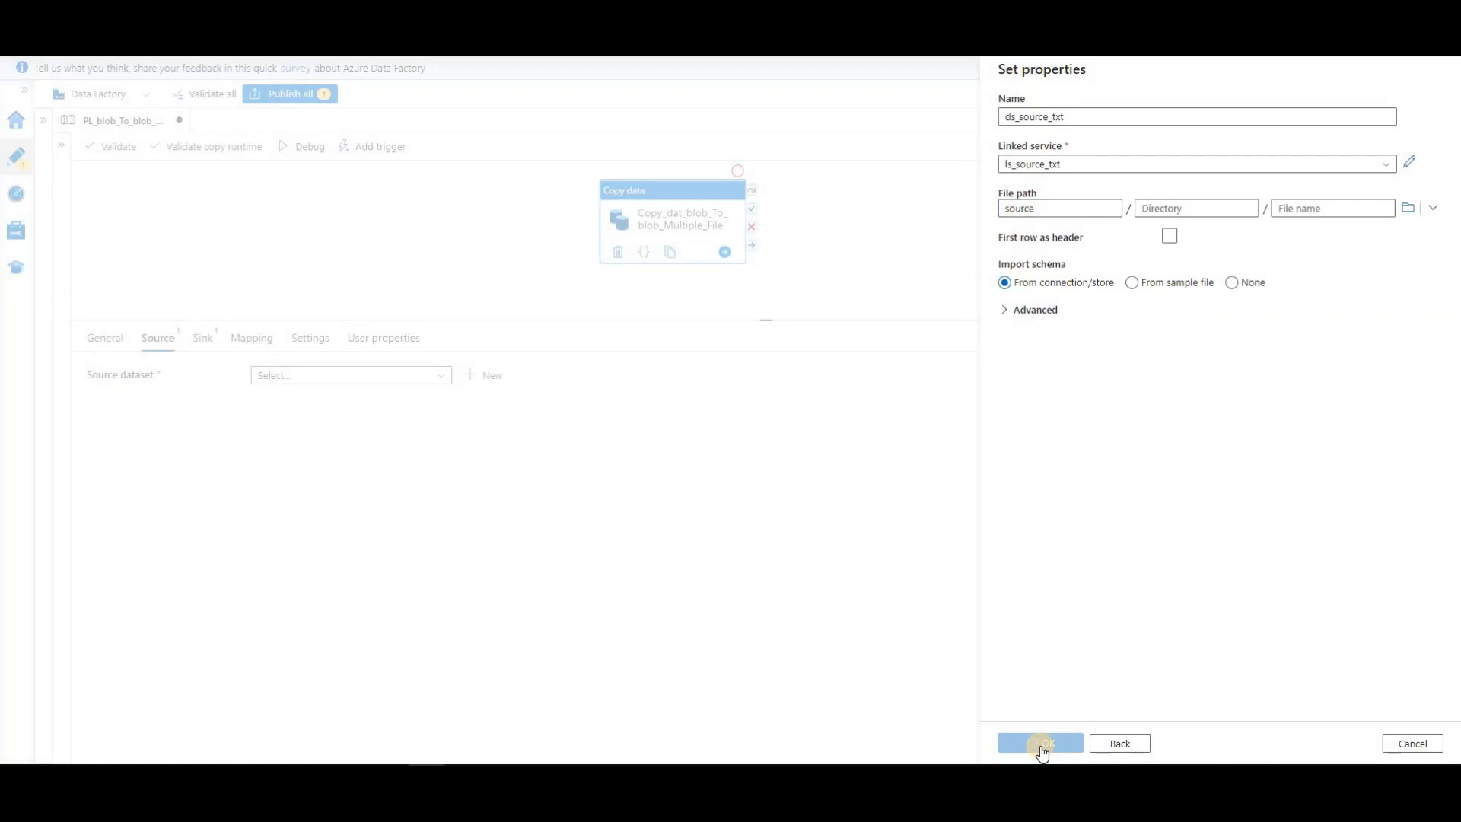
pyautogui.click(1041, 746)
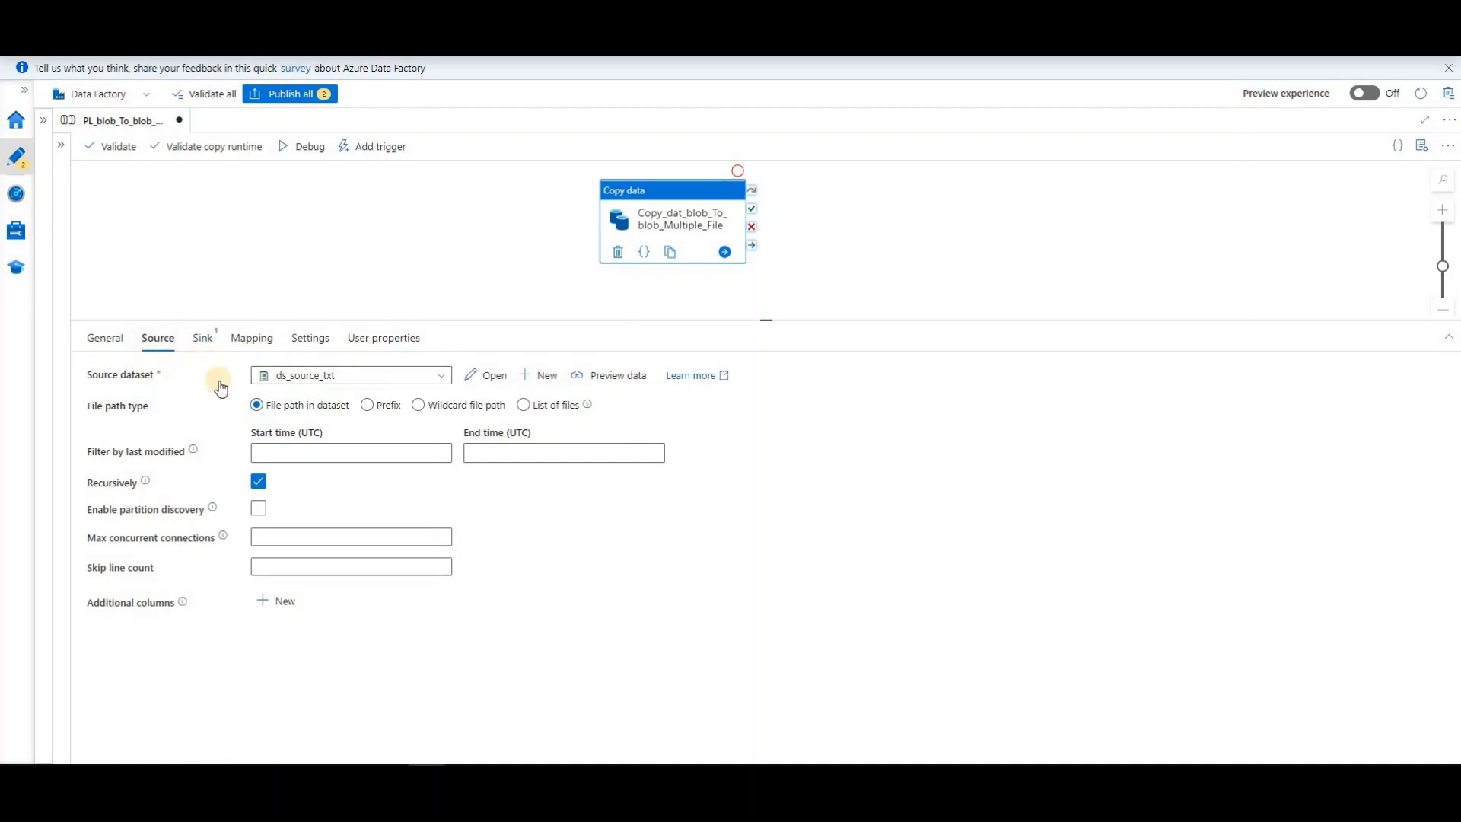
# Step: Set the copy source's file path type to Wildcard file path, with * as the wildcard file name in the source container
pyautogui.click(422, 410)
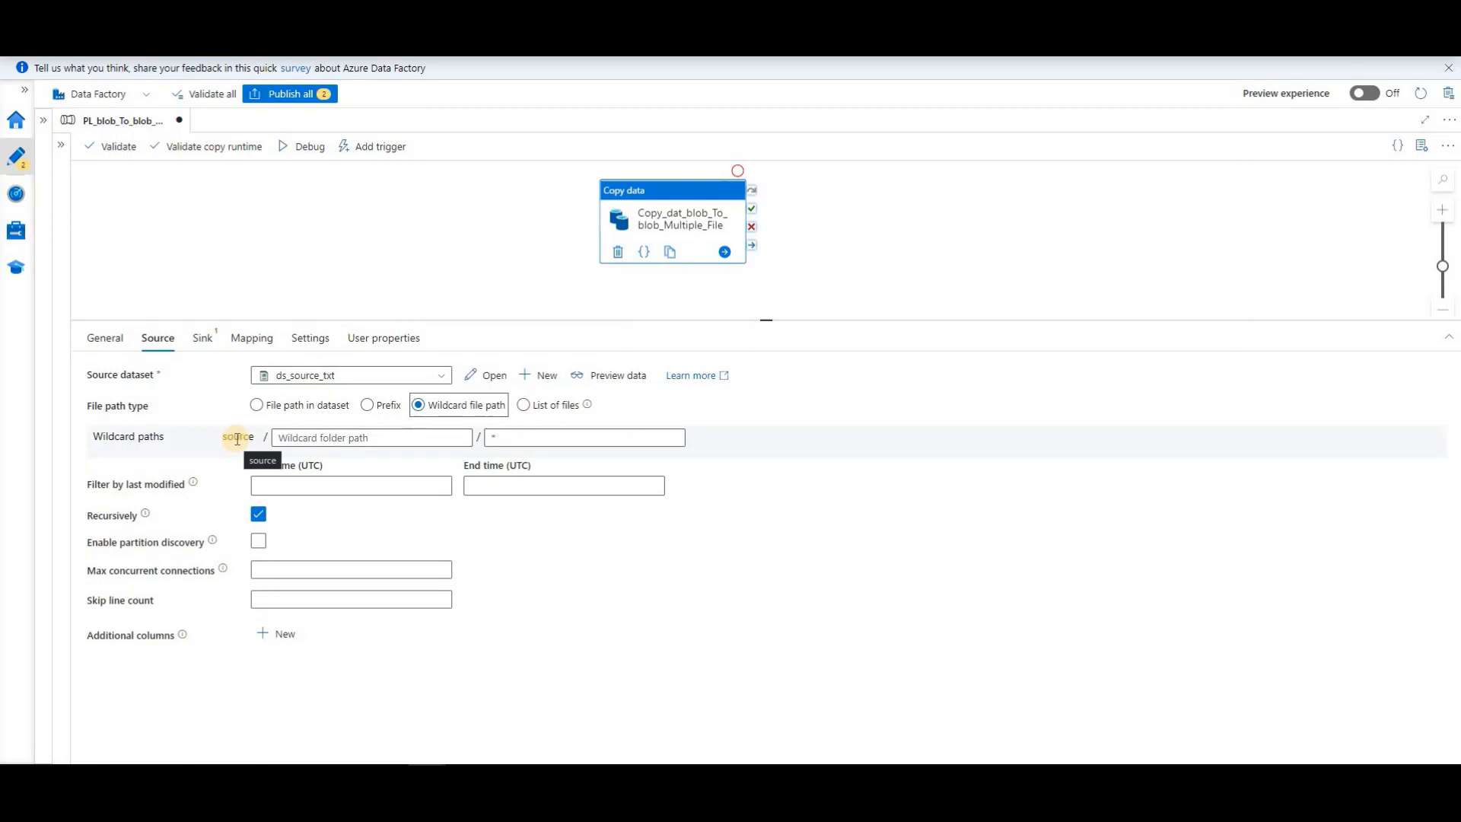
pyautogui.click(491, 438)
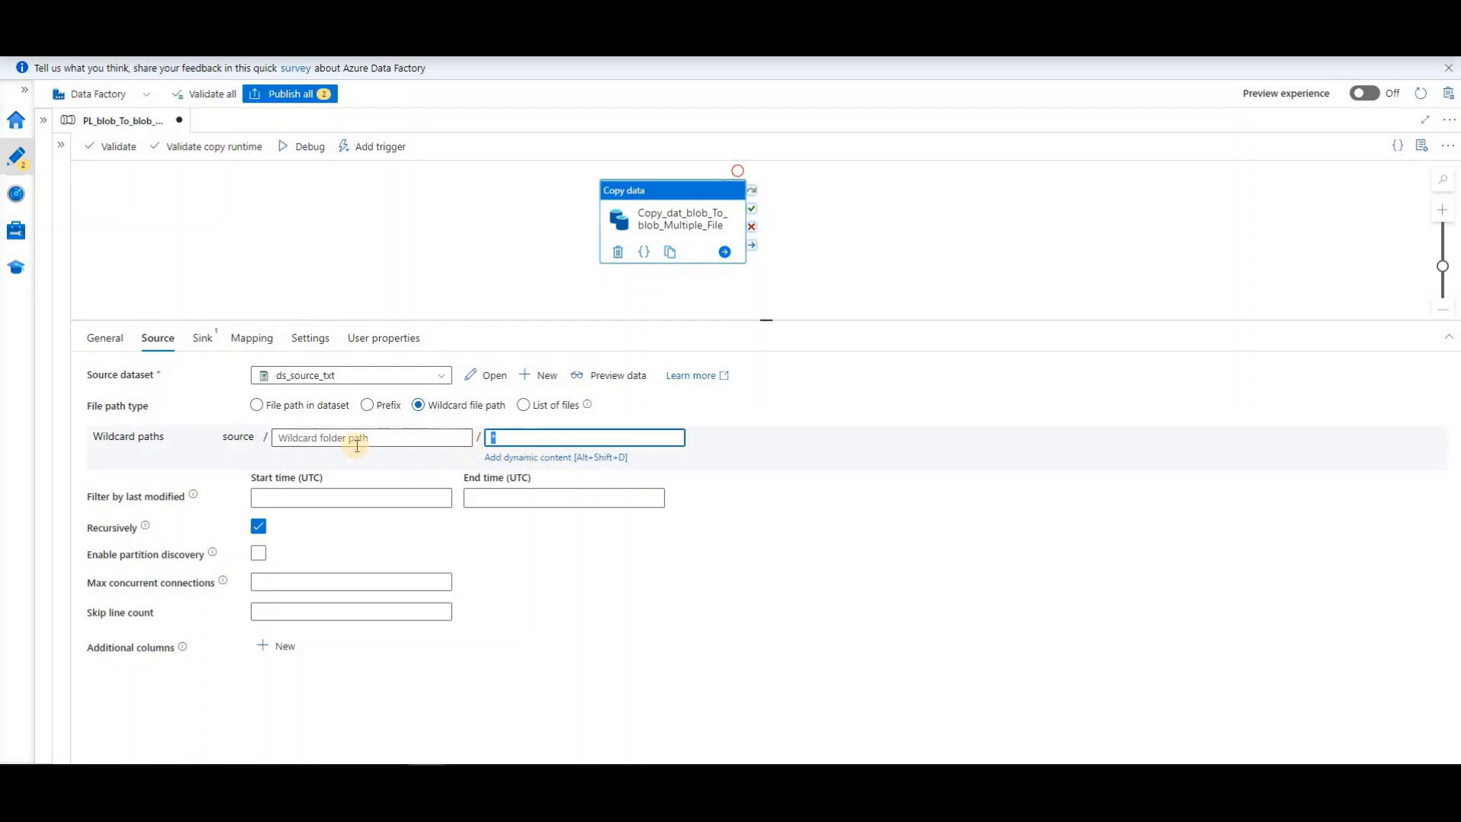
pyautogui.click(522, 441)
pyautogui.moveTo(522, 441); pyautogui.dragTo(481, 439)
pyautogui.moveTo(222, 439); pyautogui.dragTo(256, 445)
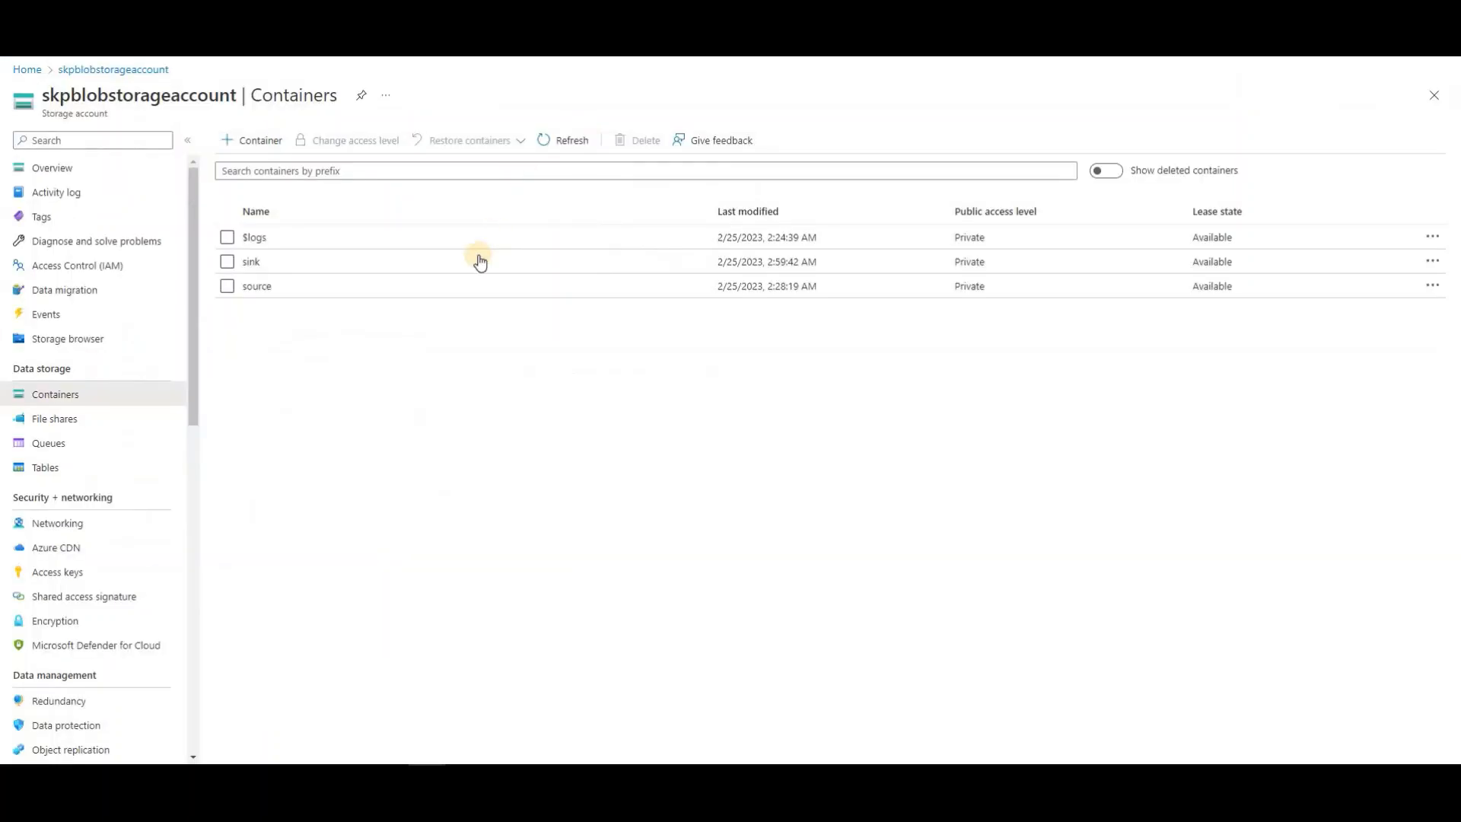
# Step: Check the sink container, and start a new Azure Blob Storage dataset in DelimitedText format for the copy activity's sink
pyautogui.click(252, 263)
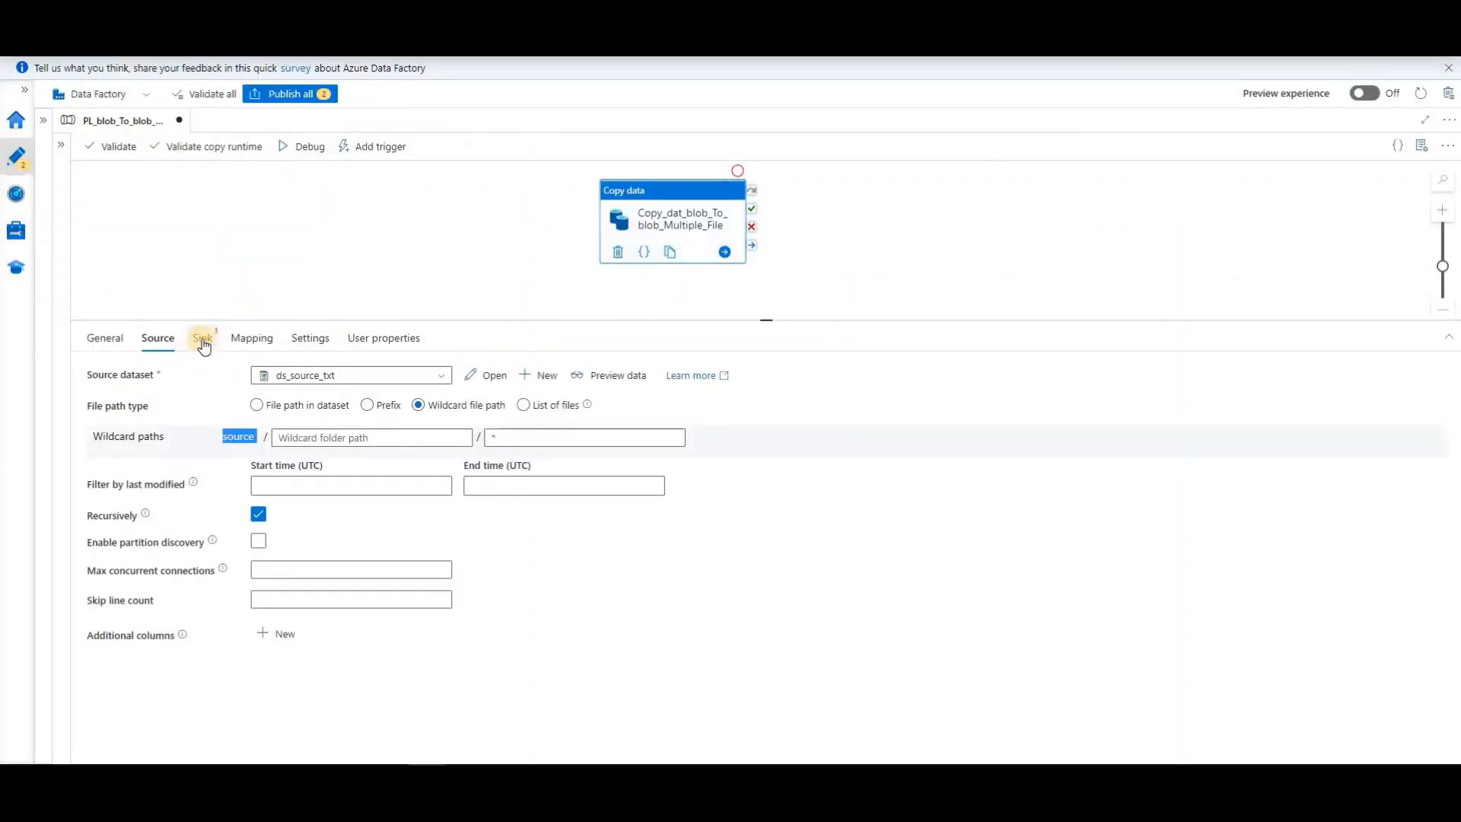
pyautogui.click(202, 340)
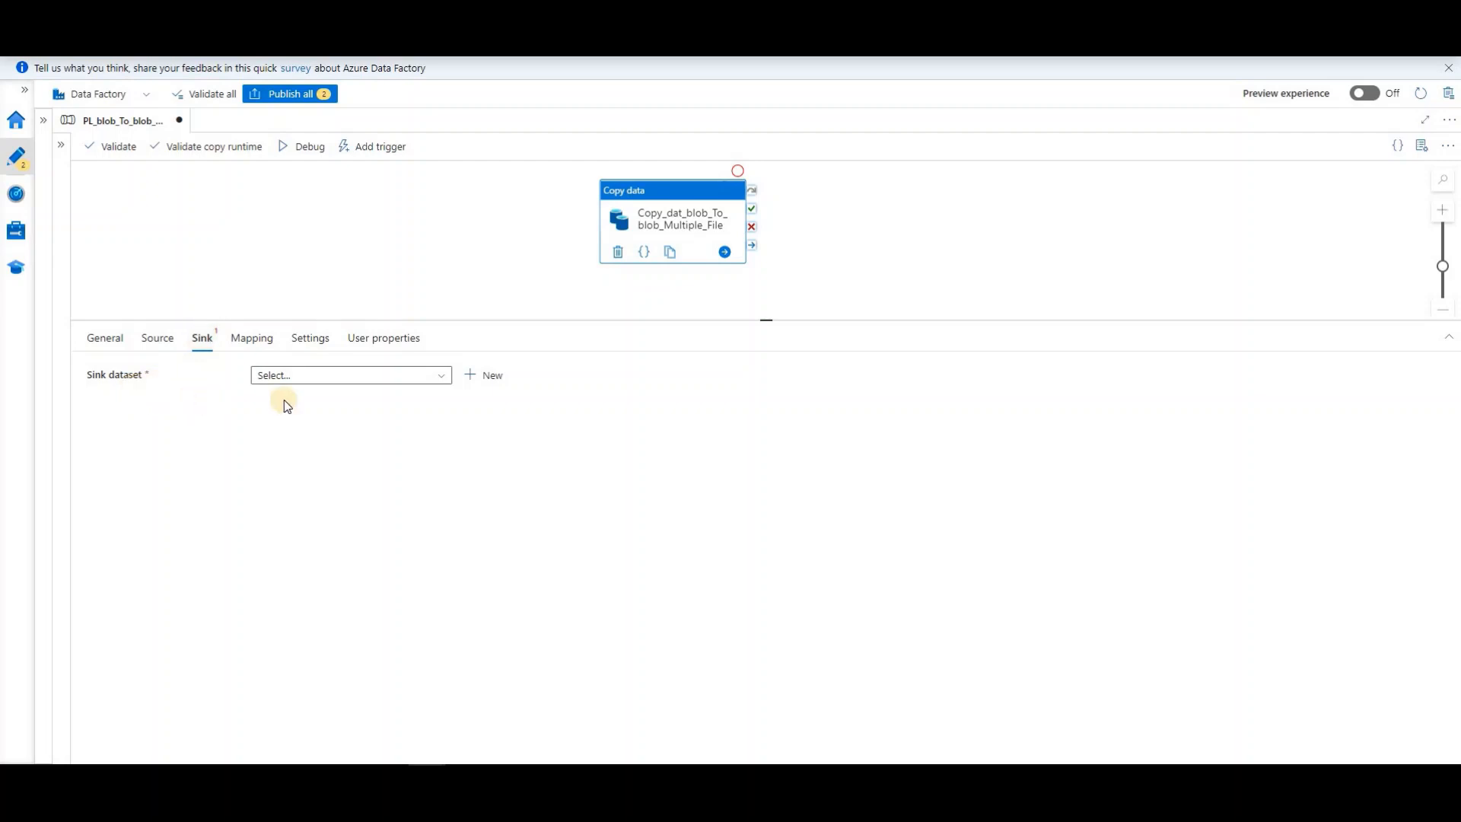
pyautogui.click(442, 376)
pyautogui.click(491, 375)
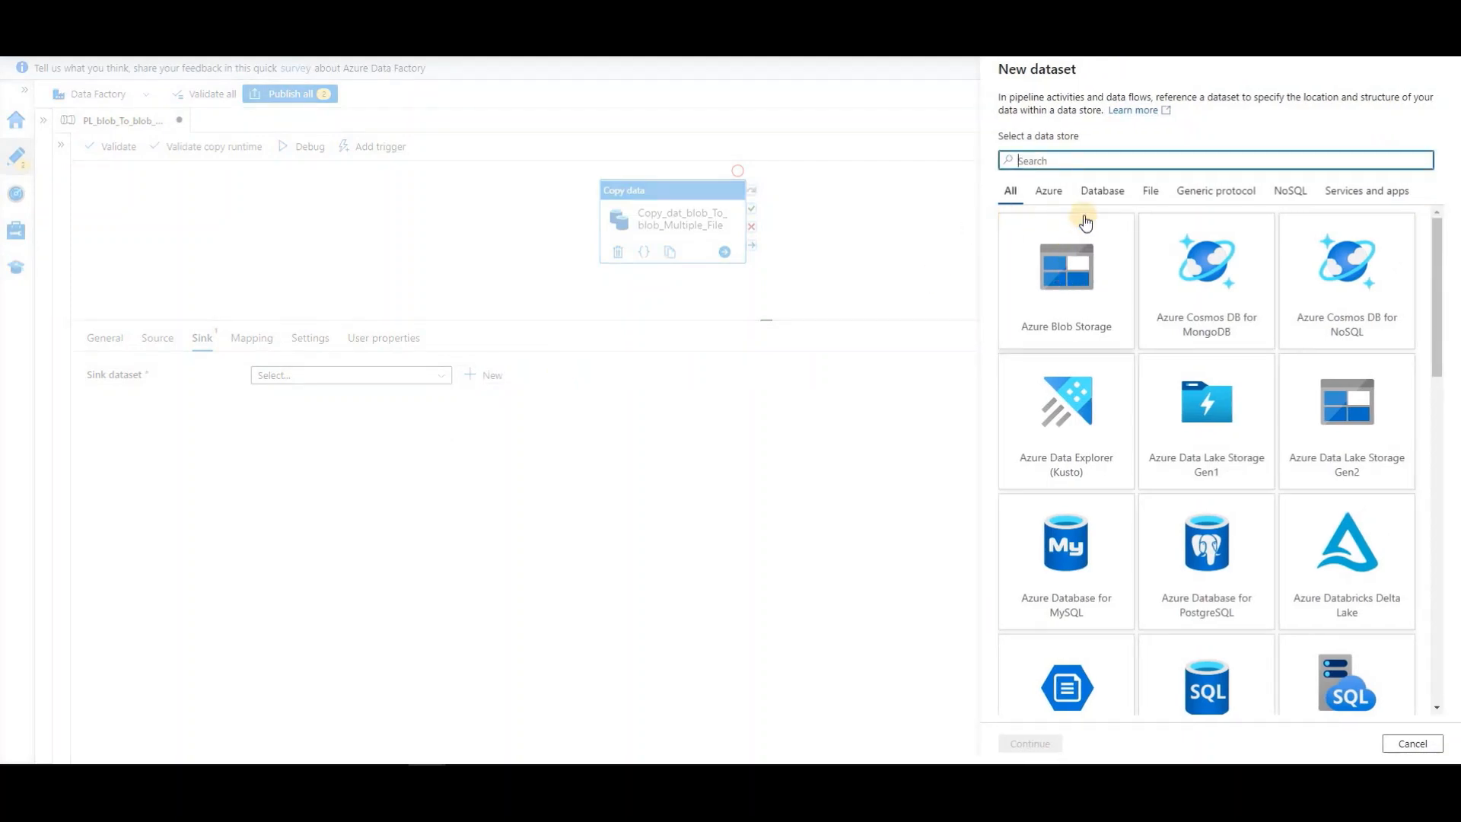
pyautogui.write('bl')
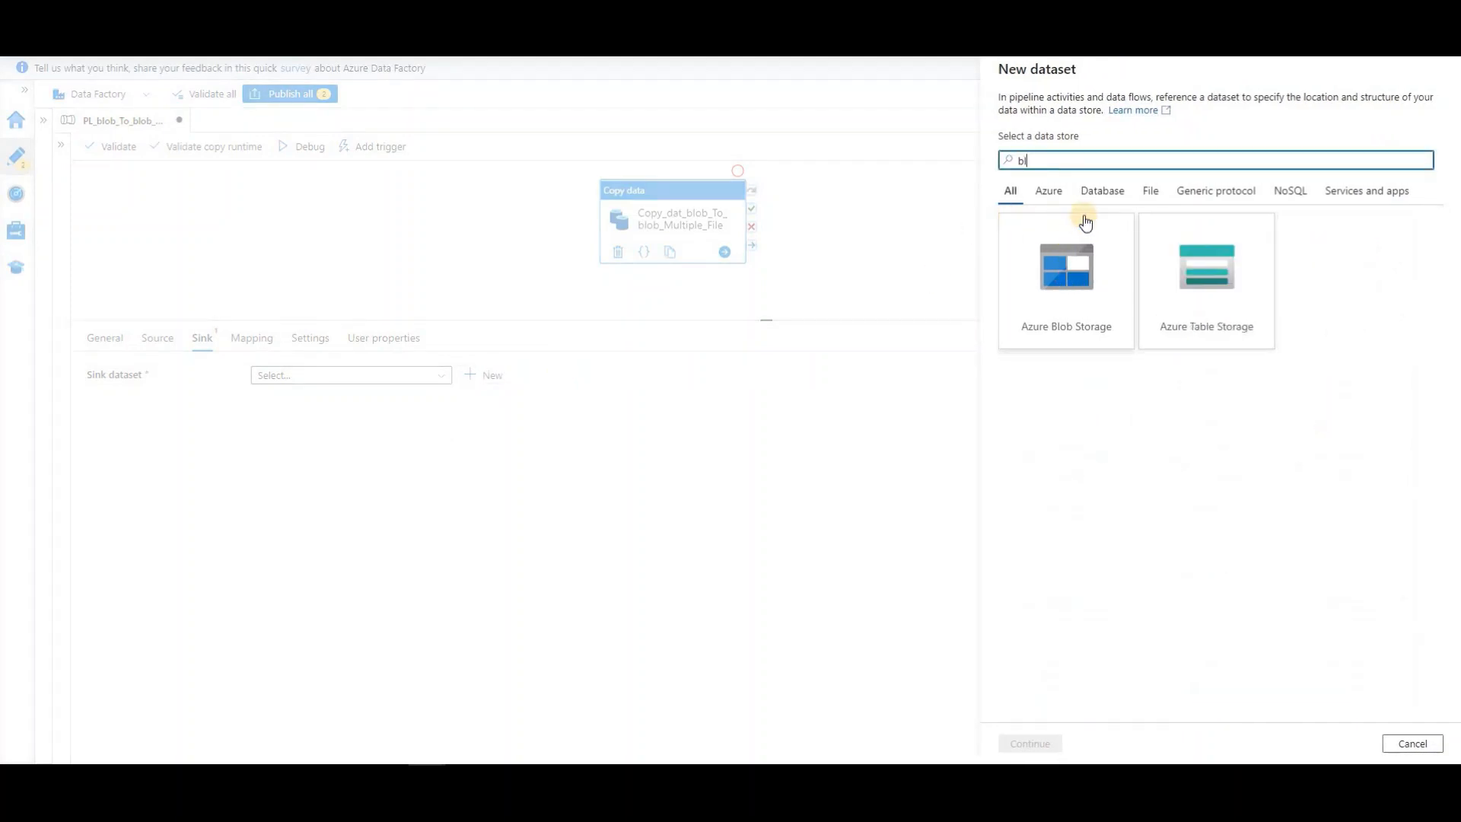
pyautogui.click(1069, 251)
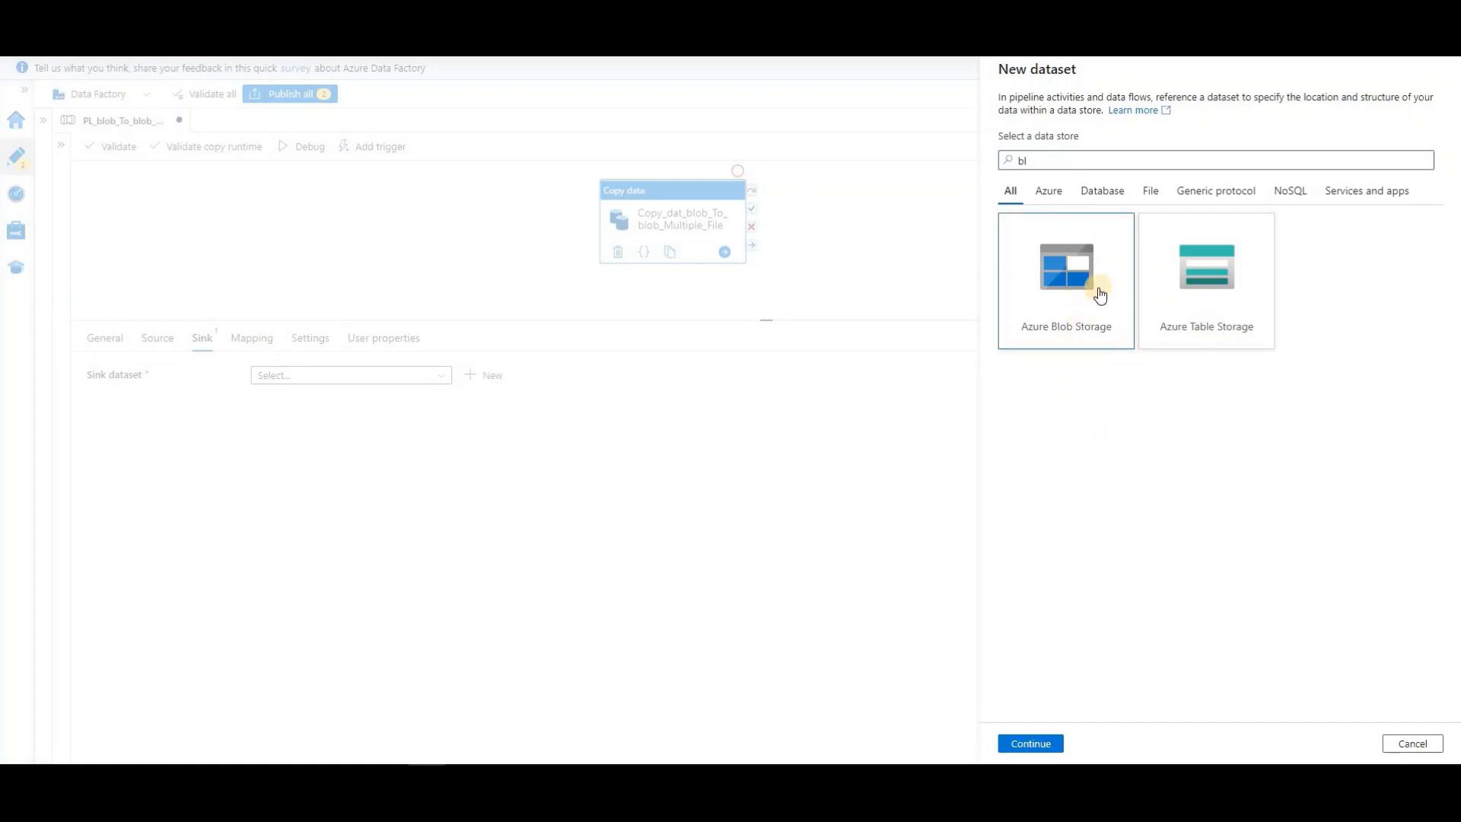
pyautogui.click(1033, 743)
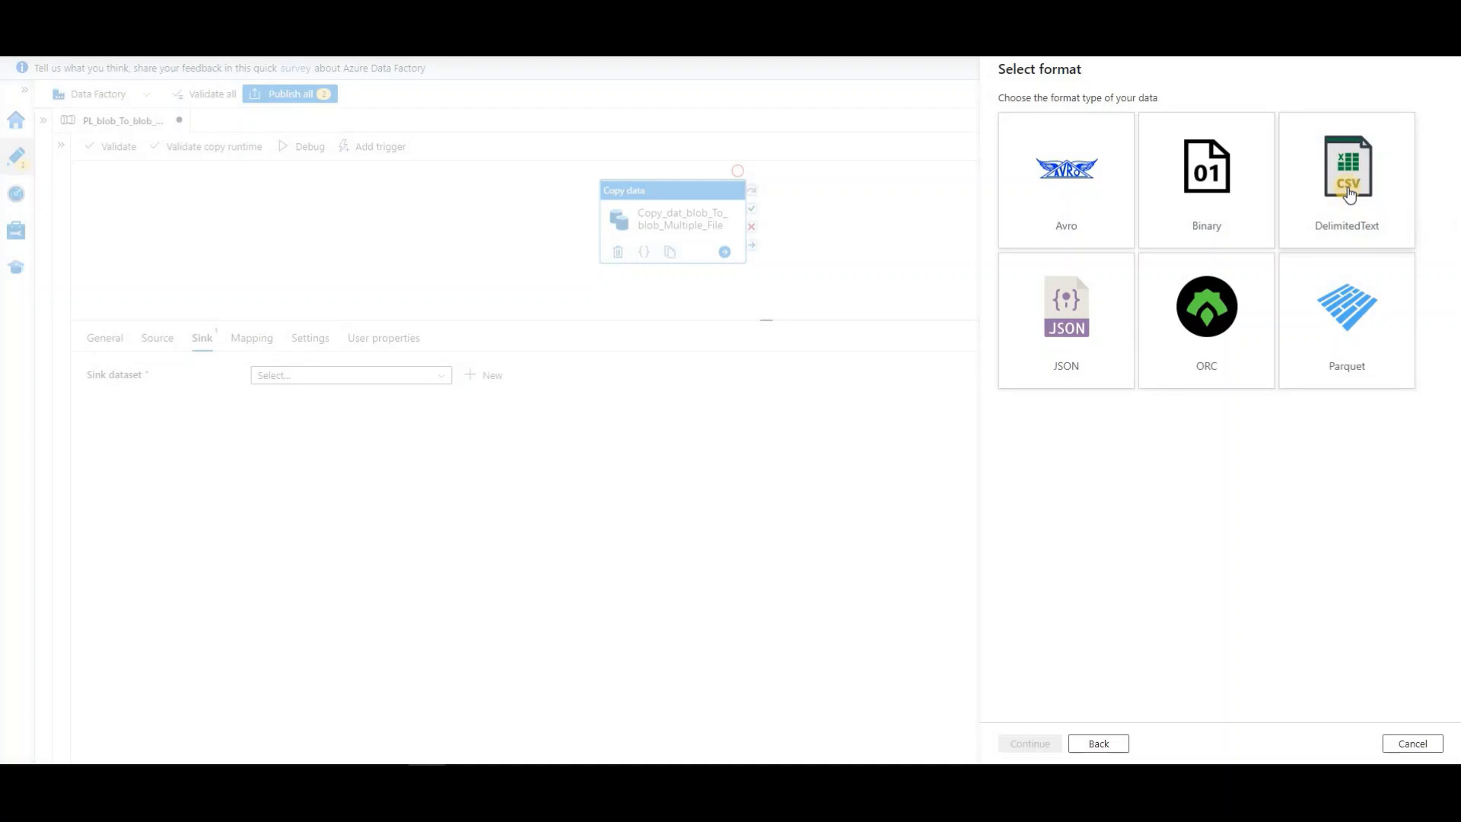
pyautogui.click(1350, 194)
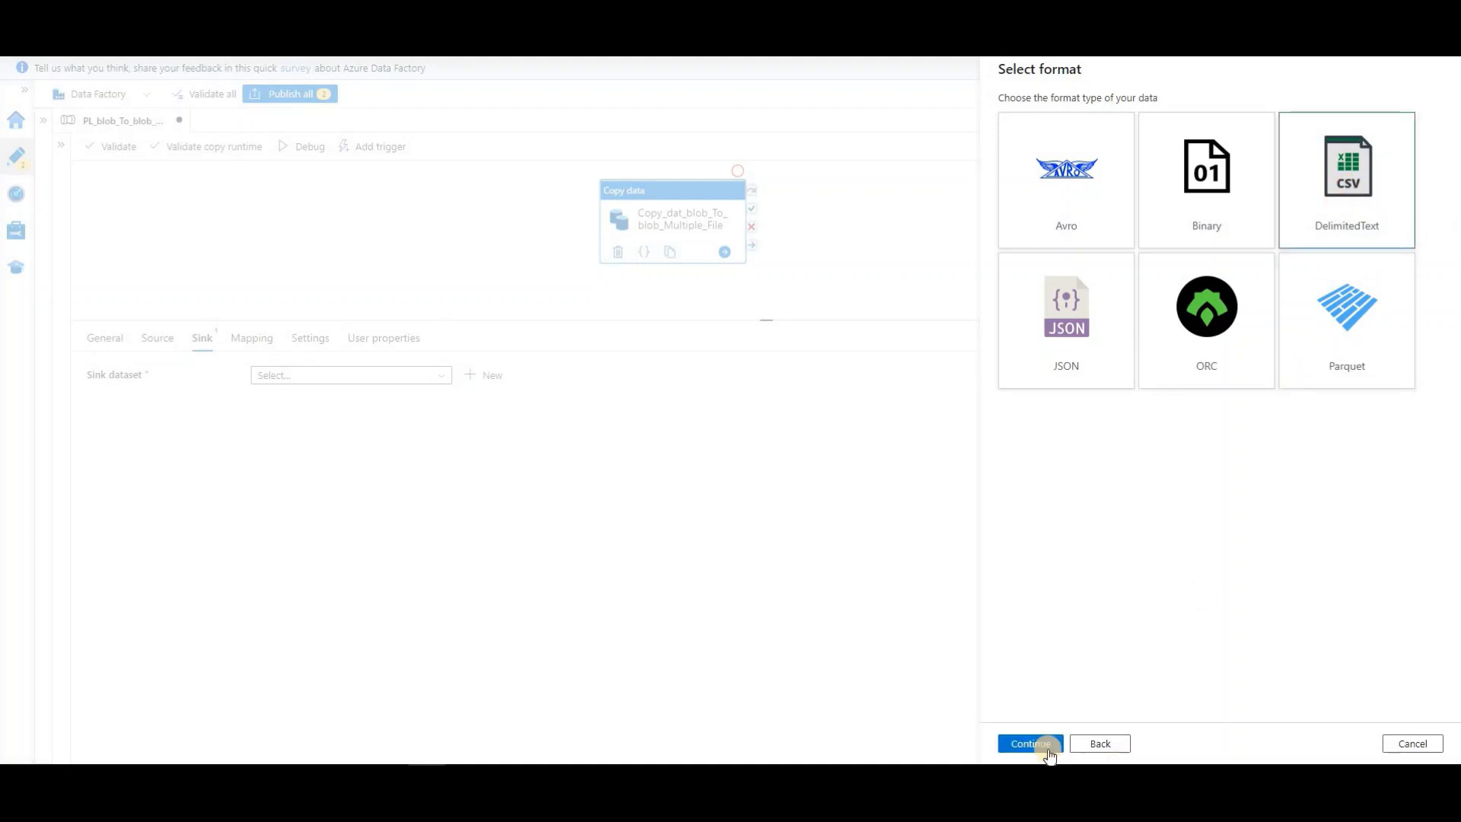
pyautogui.click(1048, 750)
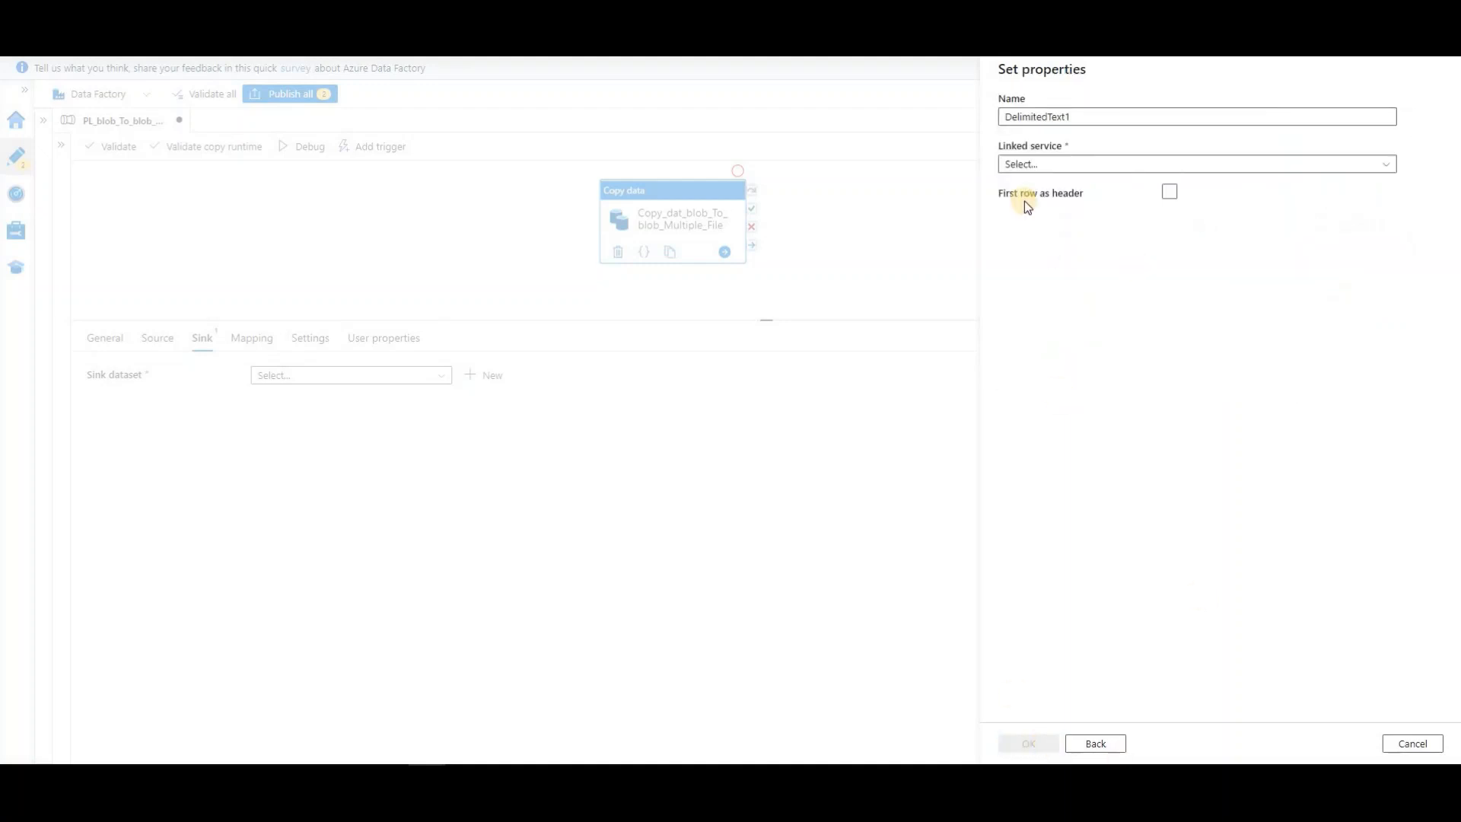
# Step: Name the new sink dataset ds_sink_txt
pyautogui.moveTo(1076, 115); pyautogui.dragTo(949, 116)
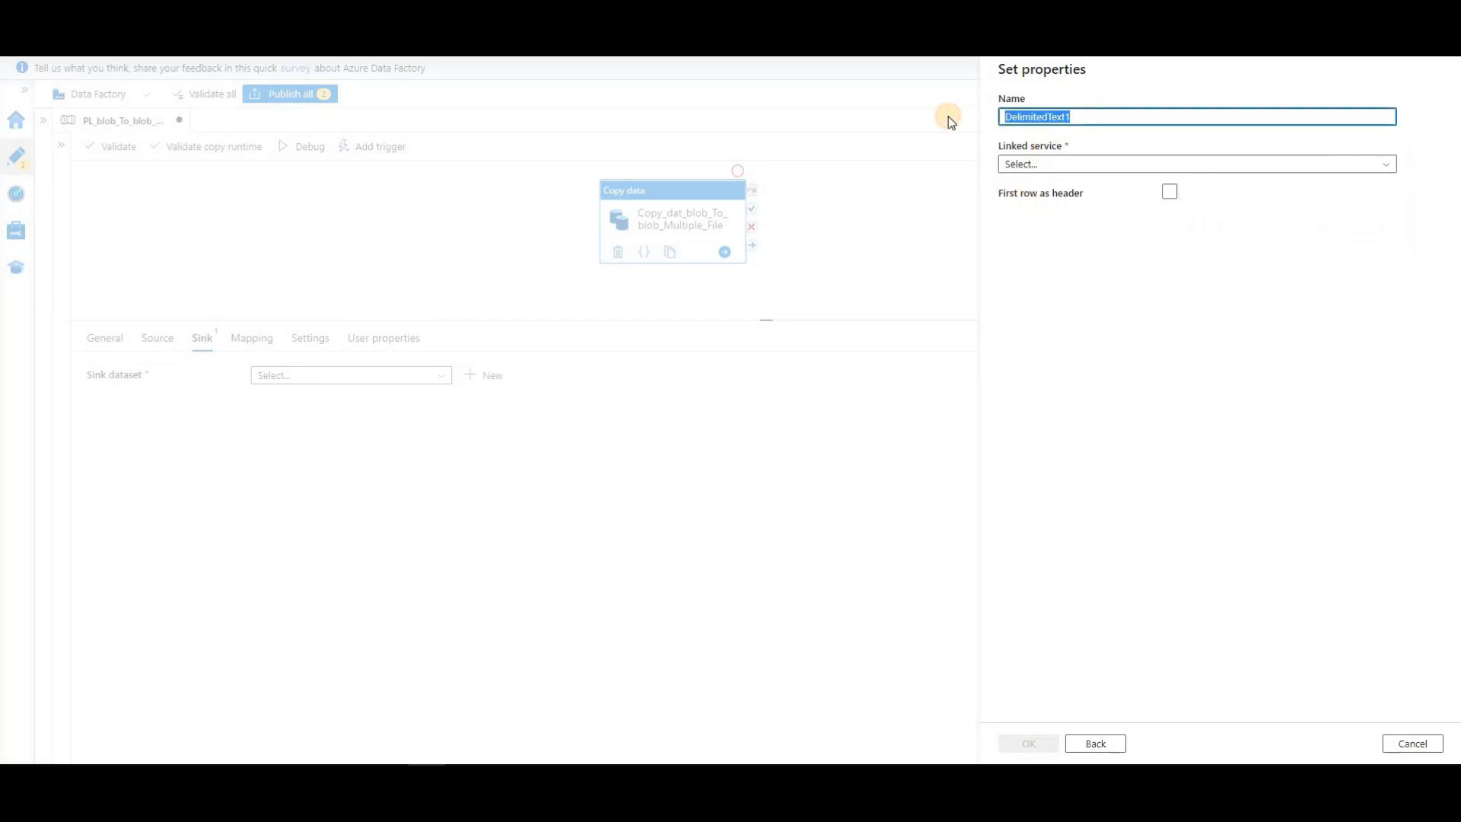
pyautogui.write('ds_s')
pyautogui.write('inkt')
pyautogui.write('_txt')
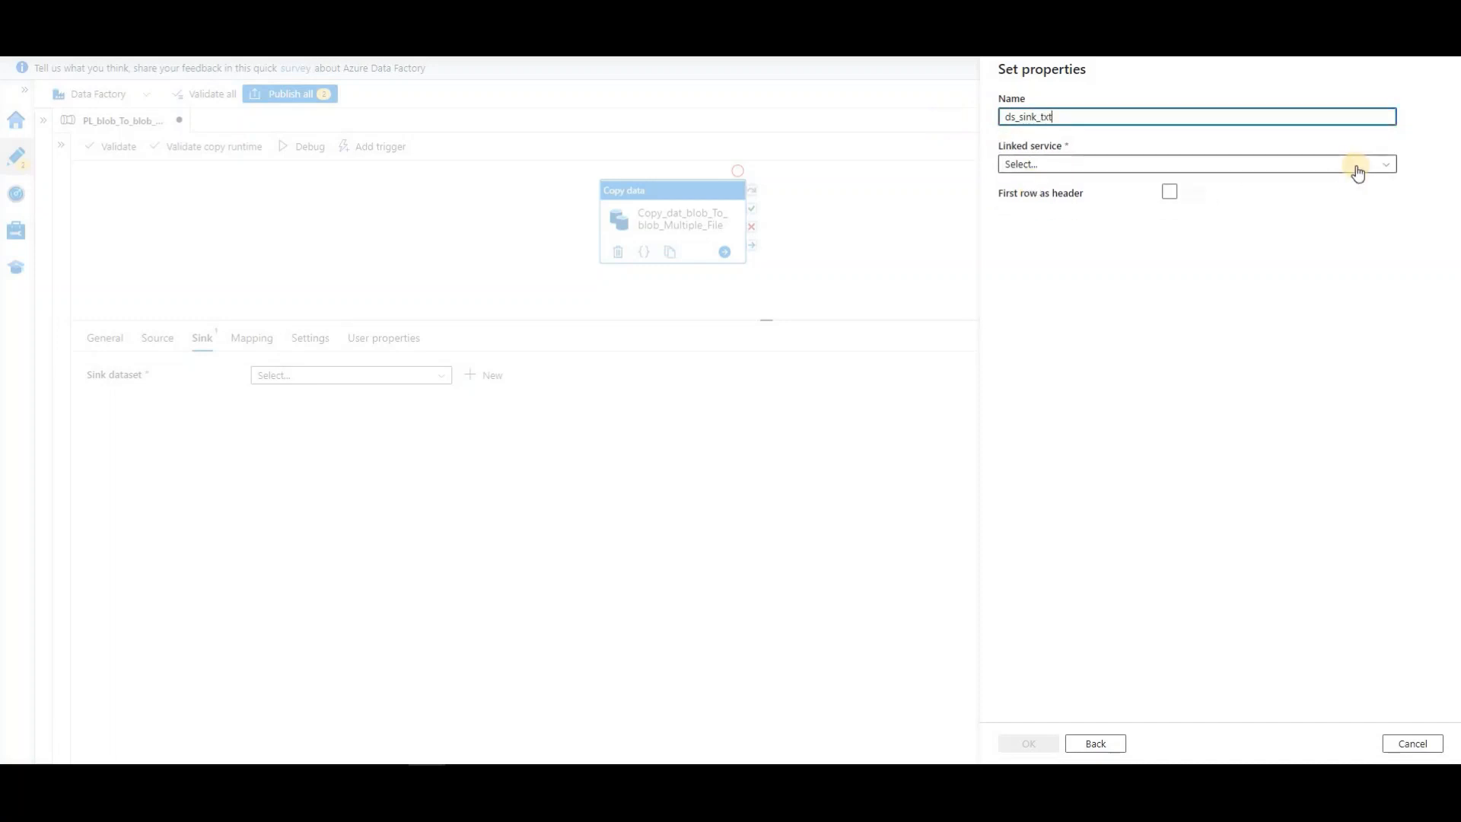
# Step: Start a new Azure Blob Storage linked service for the sink dataset and name it ls_sink_txt
pyautogui.click(1358, 165)
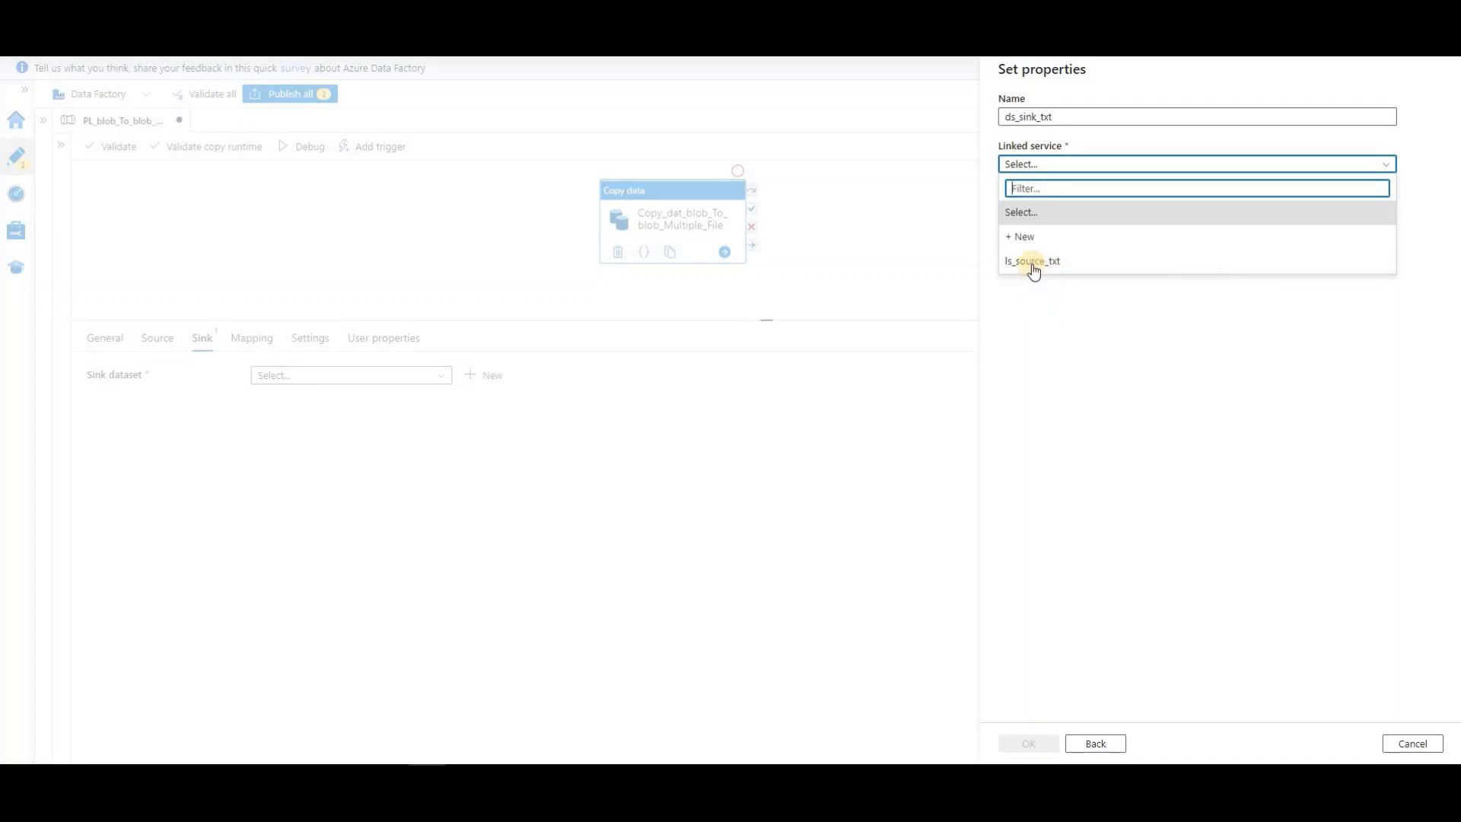
pyautogui.click(1021, 237)
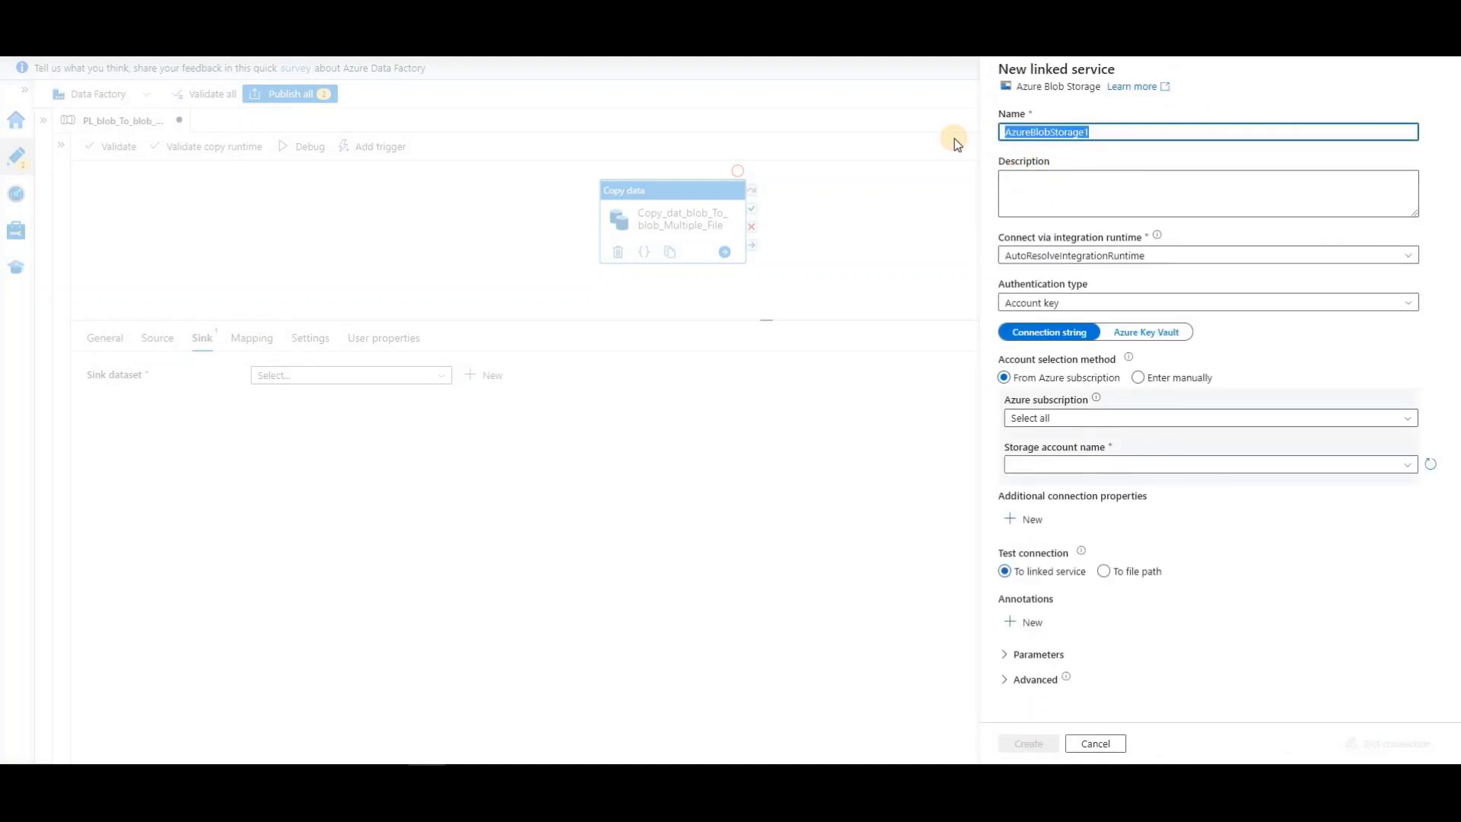
pyautogui.write('l')
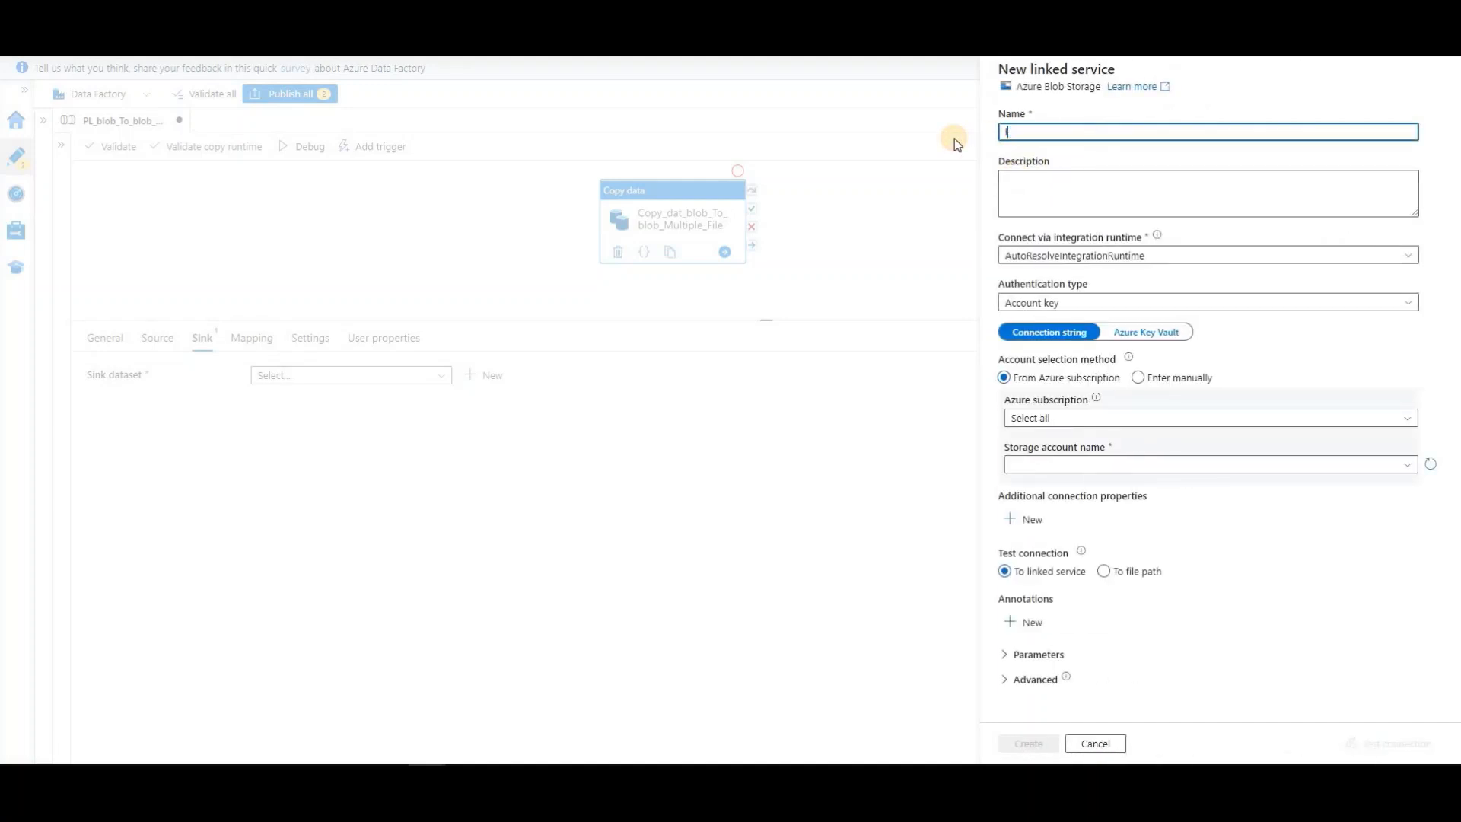
pyautogui.write('s_sink_txt')
# Step: Connect ls_sink_txt to the Free Trial subscription's skpblobstorageaccount storage account, test the connection and create the service
pyautogui.click(1097, 400)
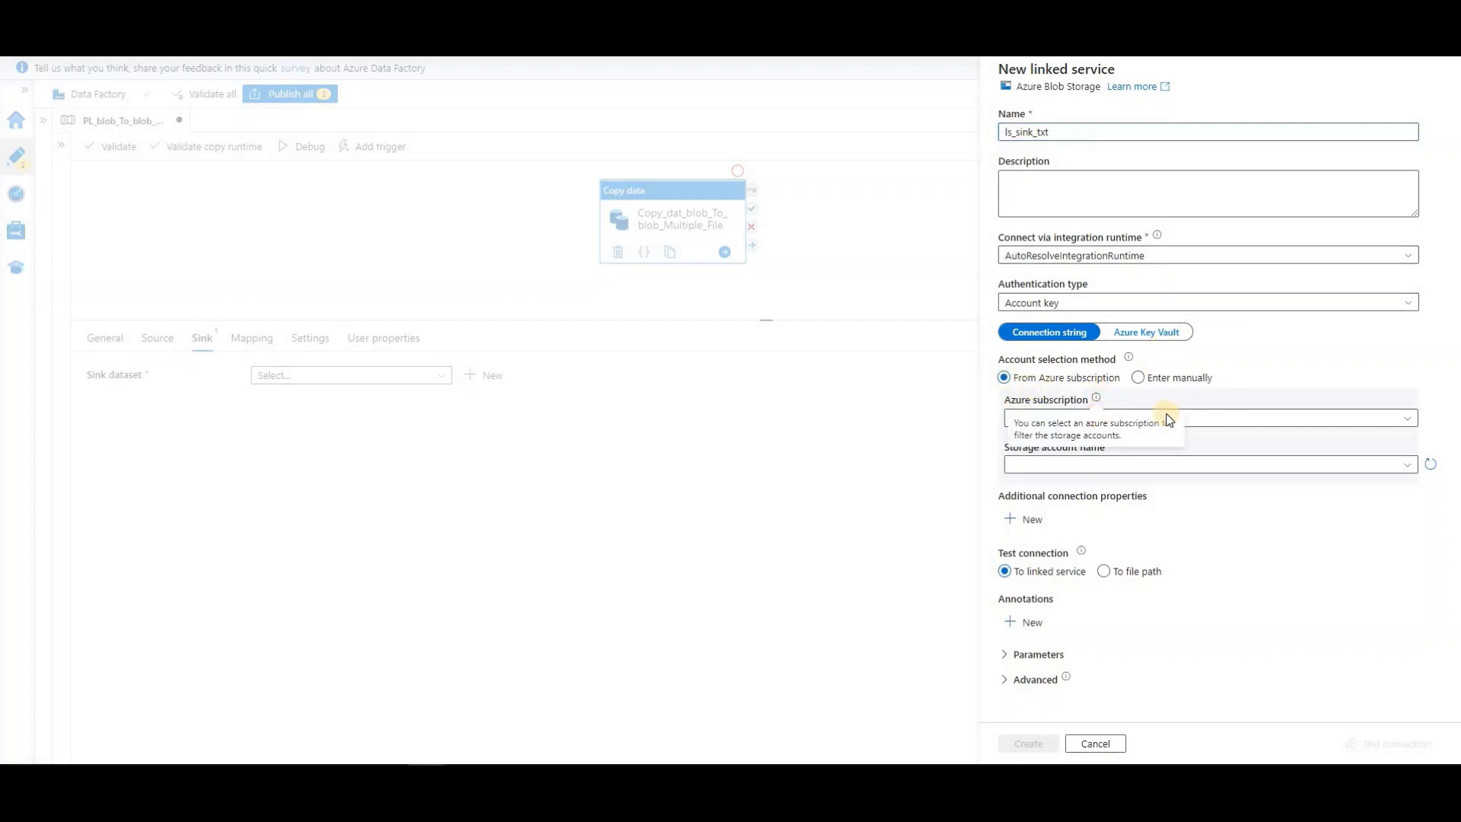
pyautogui.click(1216, 418)
pyautogui.click(1119, 465)
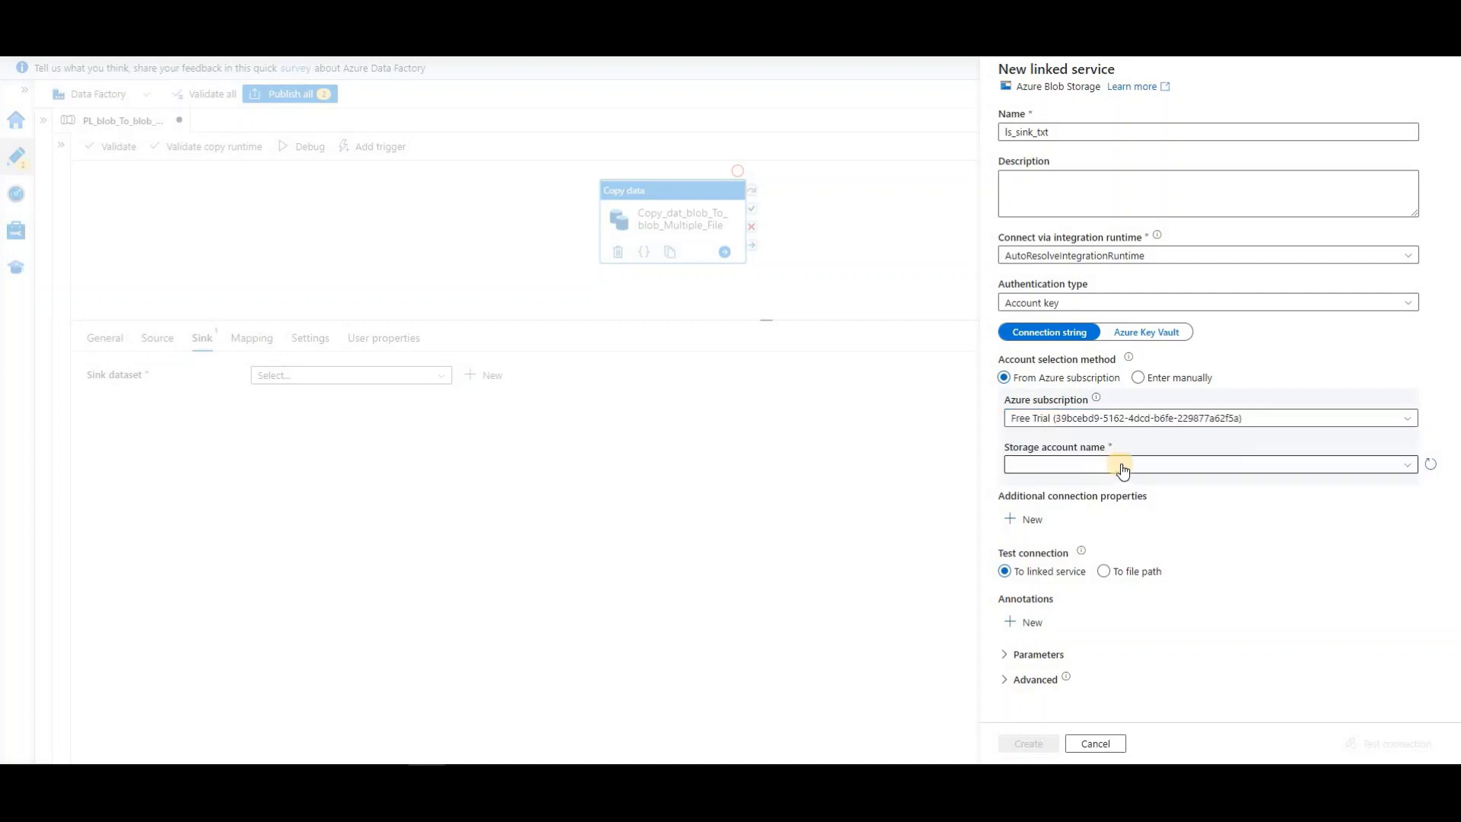
pyautogui.click(1124, 466)
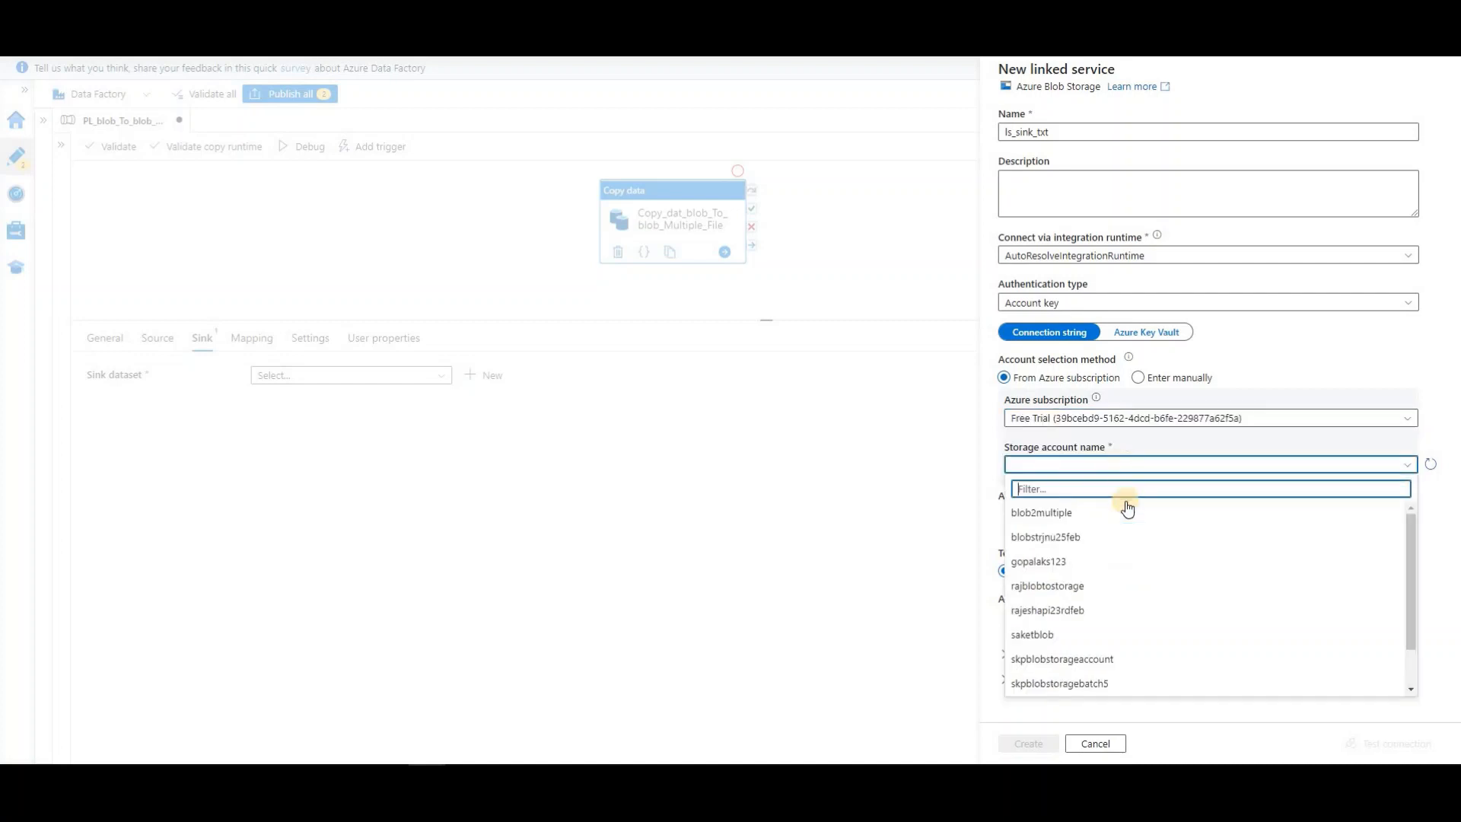
pyautogui.click(1106, 659)
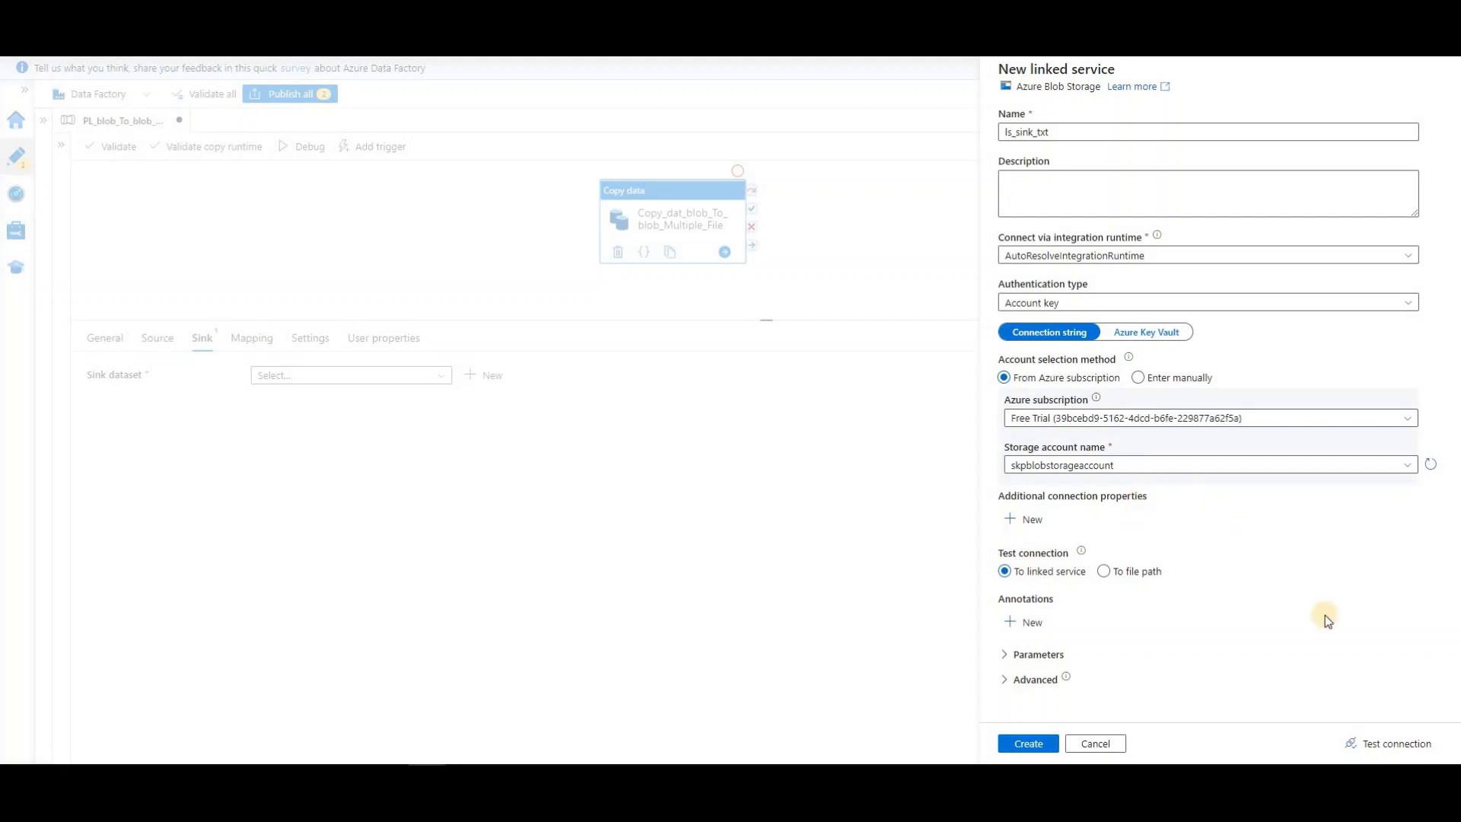
pyautogui.click(1386, 747)
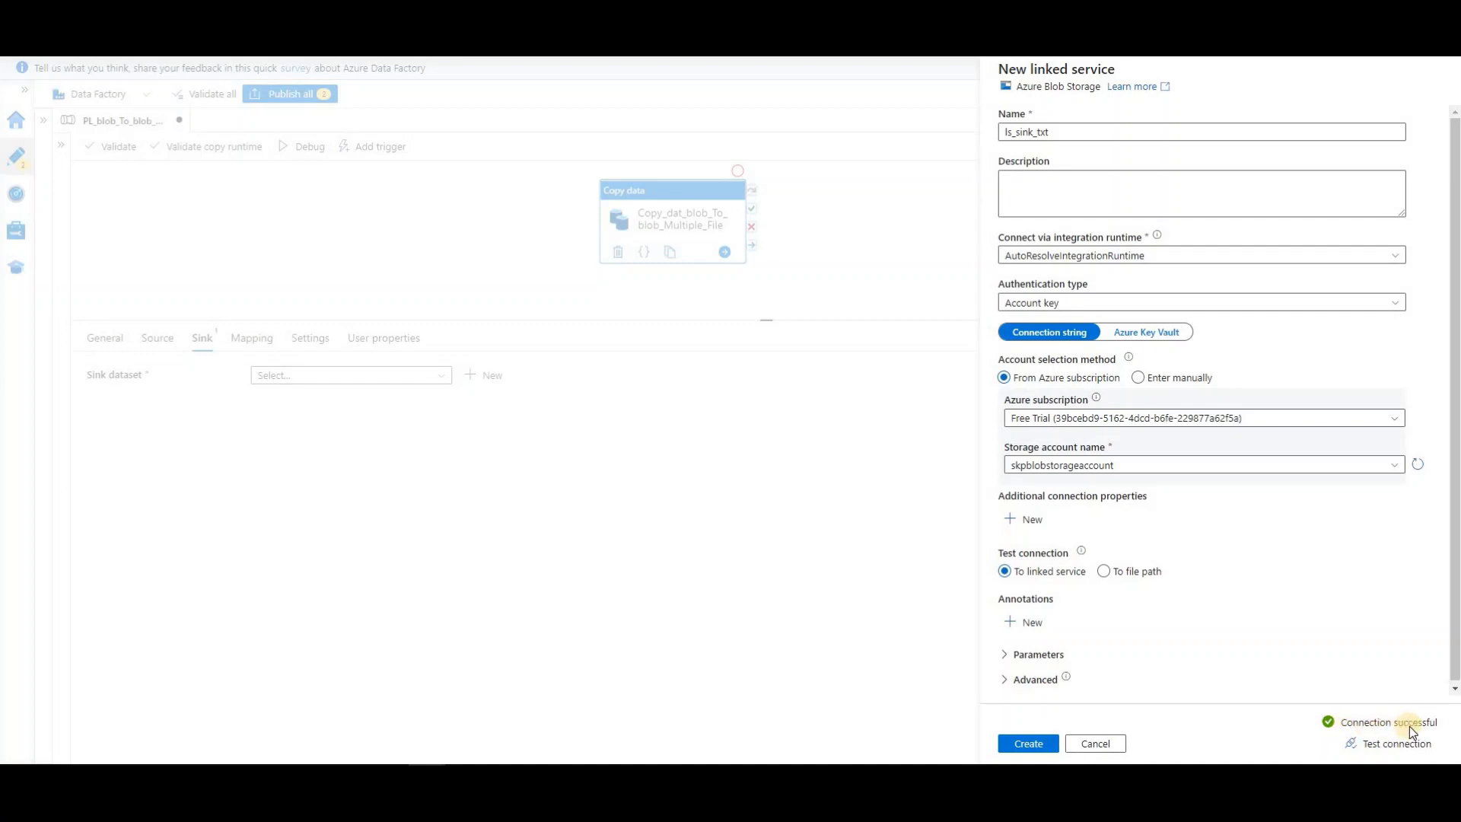
pyautogui.click(1039, 744)
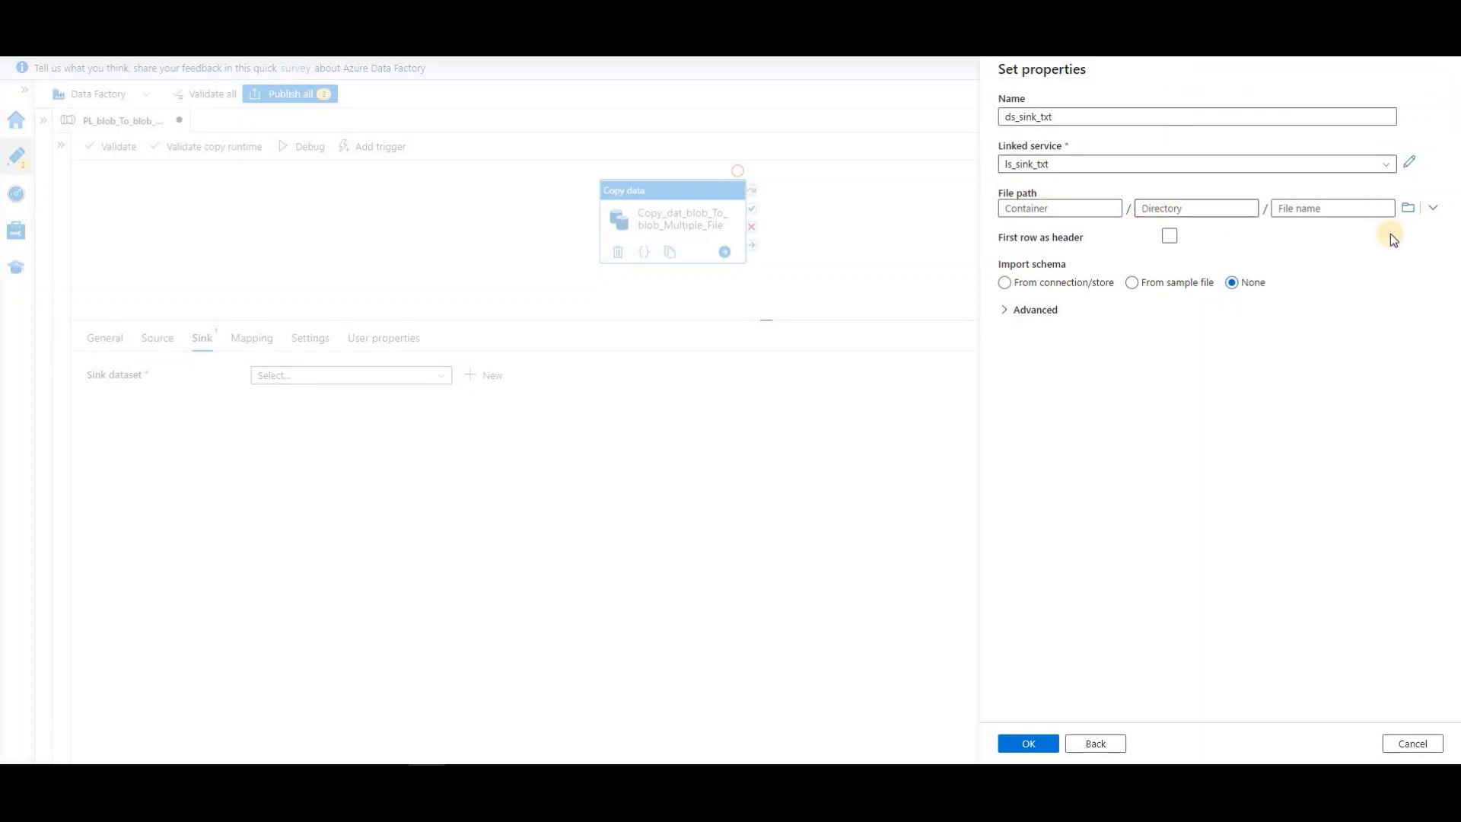
# Step: Set the sink dataset's file path to the sink container without a file name, and finish creating the dataset
pyautogui.click(1411, 214)
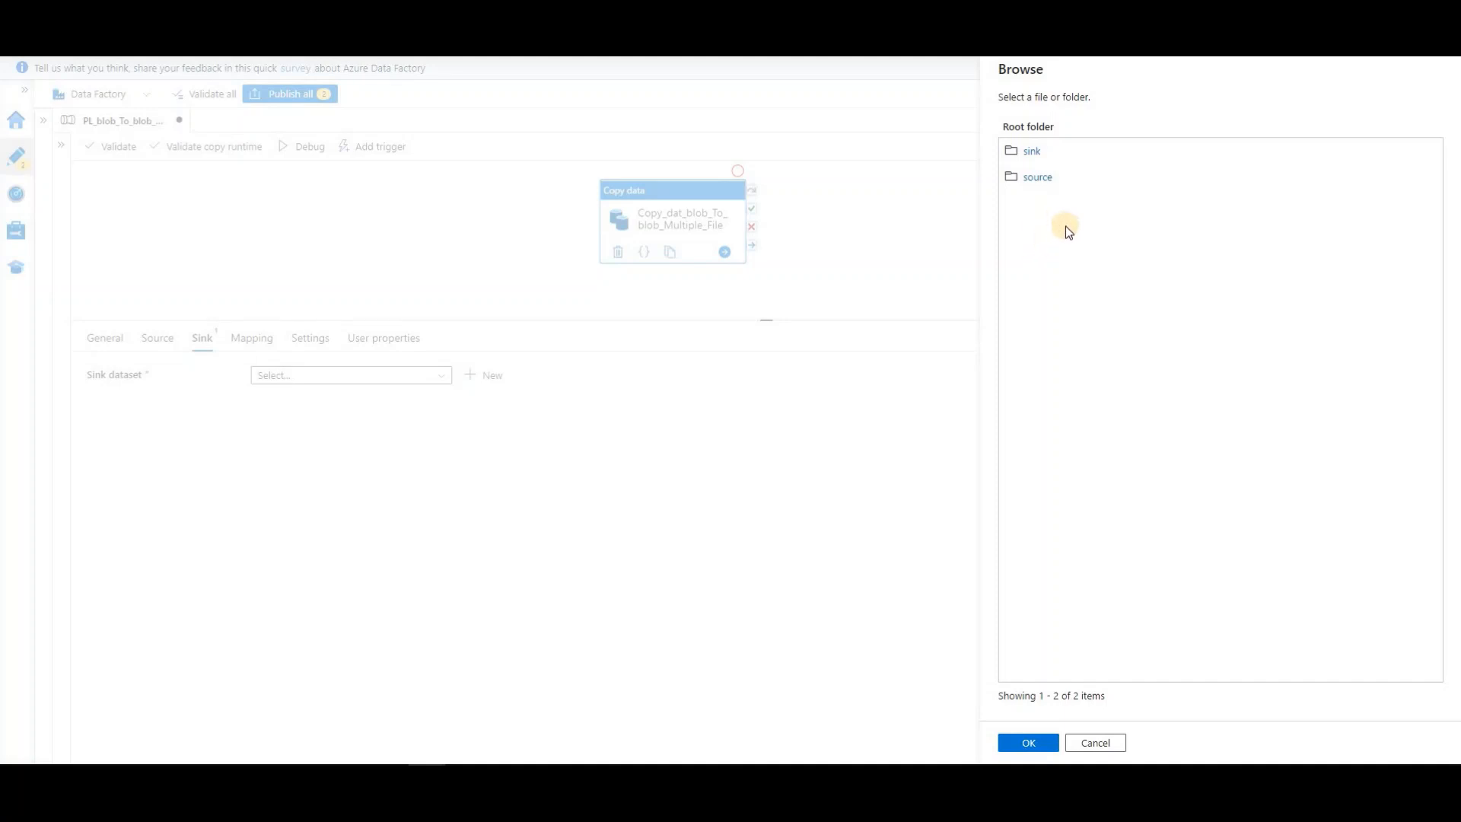
pyautogui.click(1034, 152)
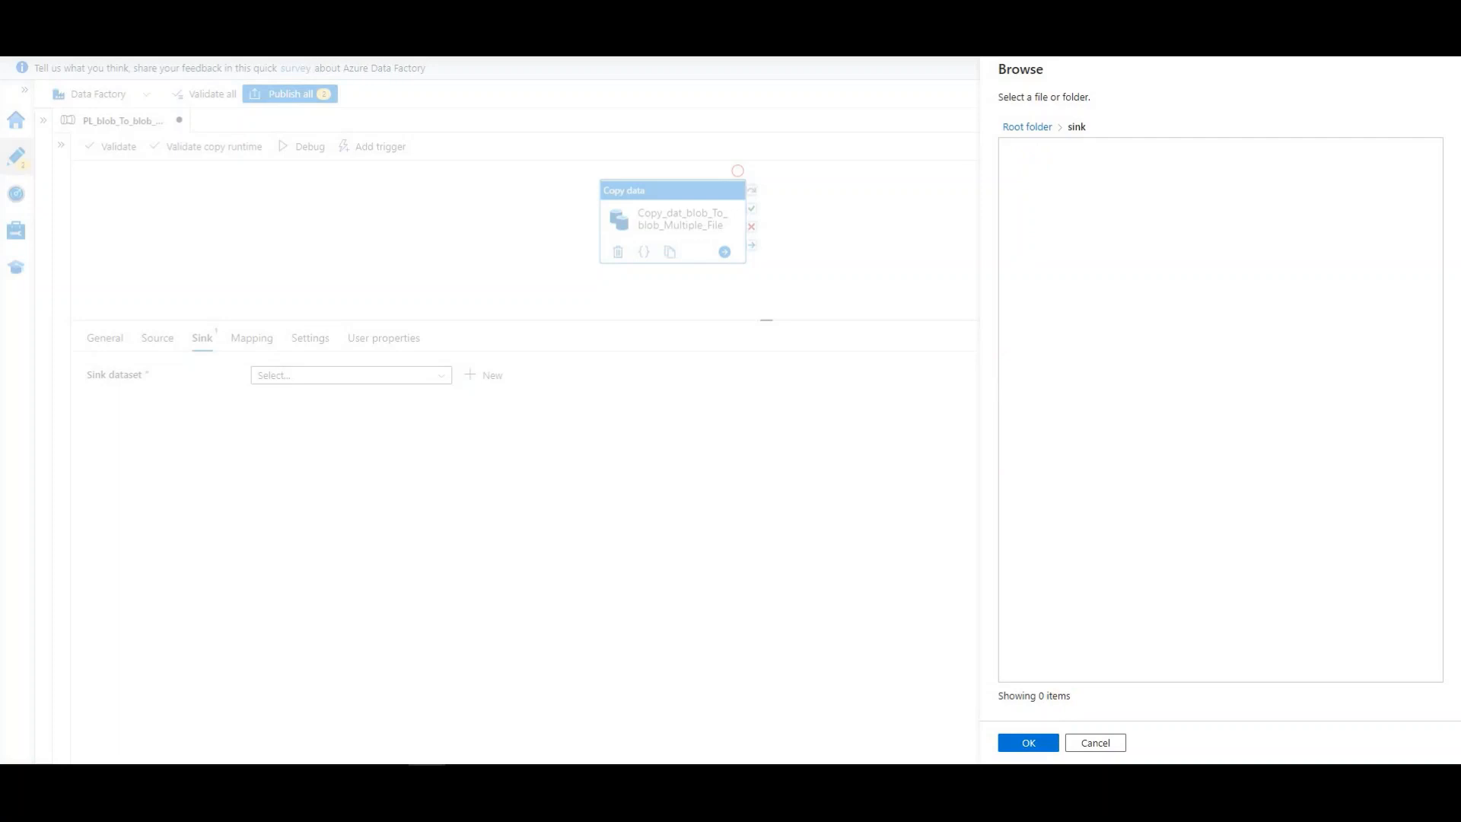
pyautogui.click(1047, 742)
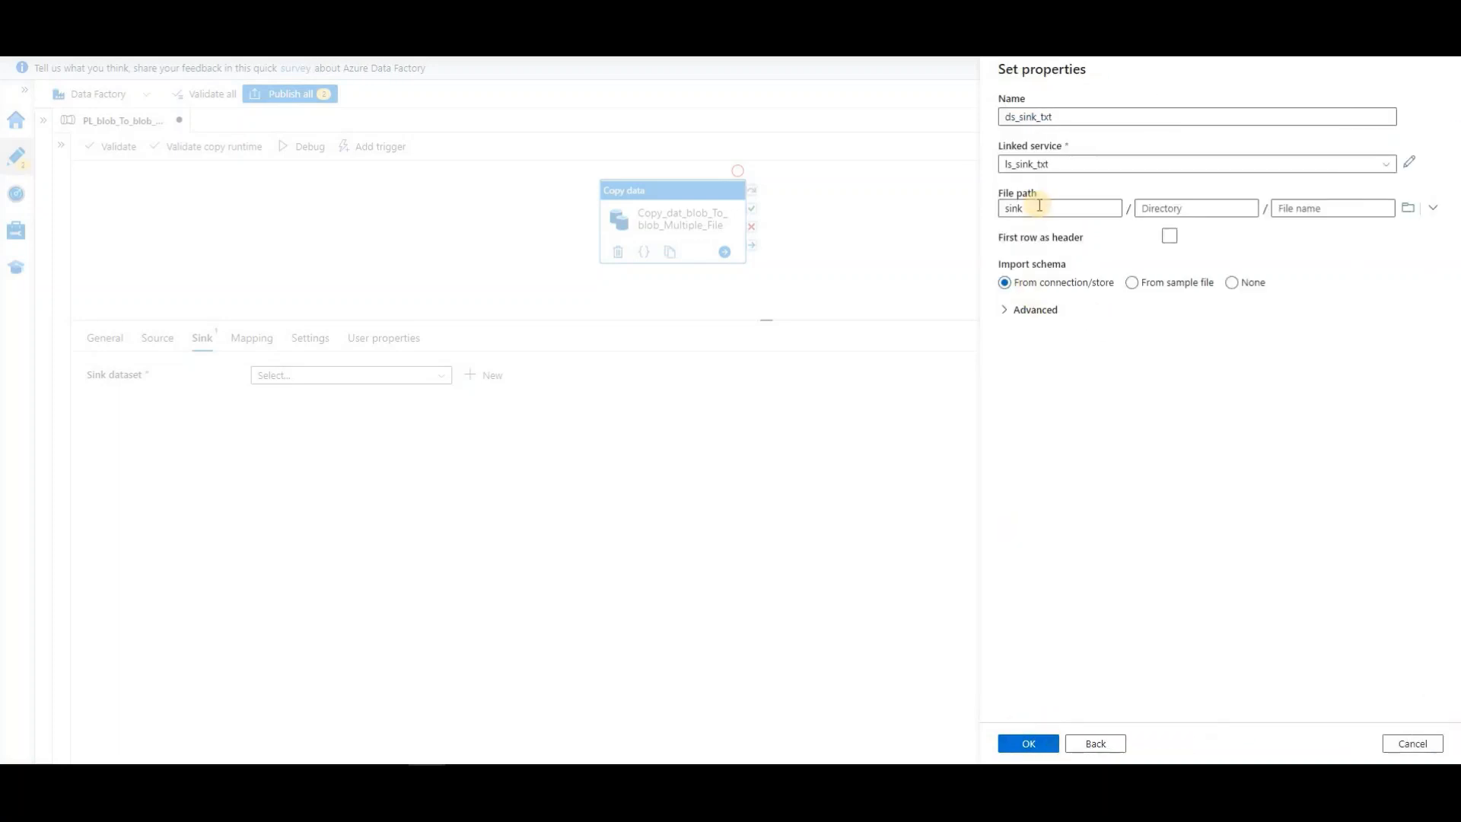
pyautogui.click(1001, 207)
pyautogui.doubleClick(1018, 208)
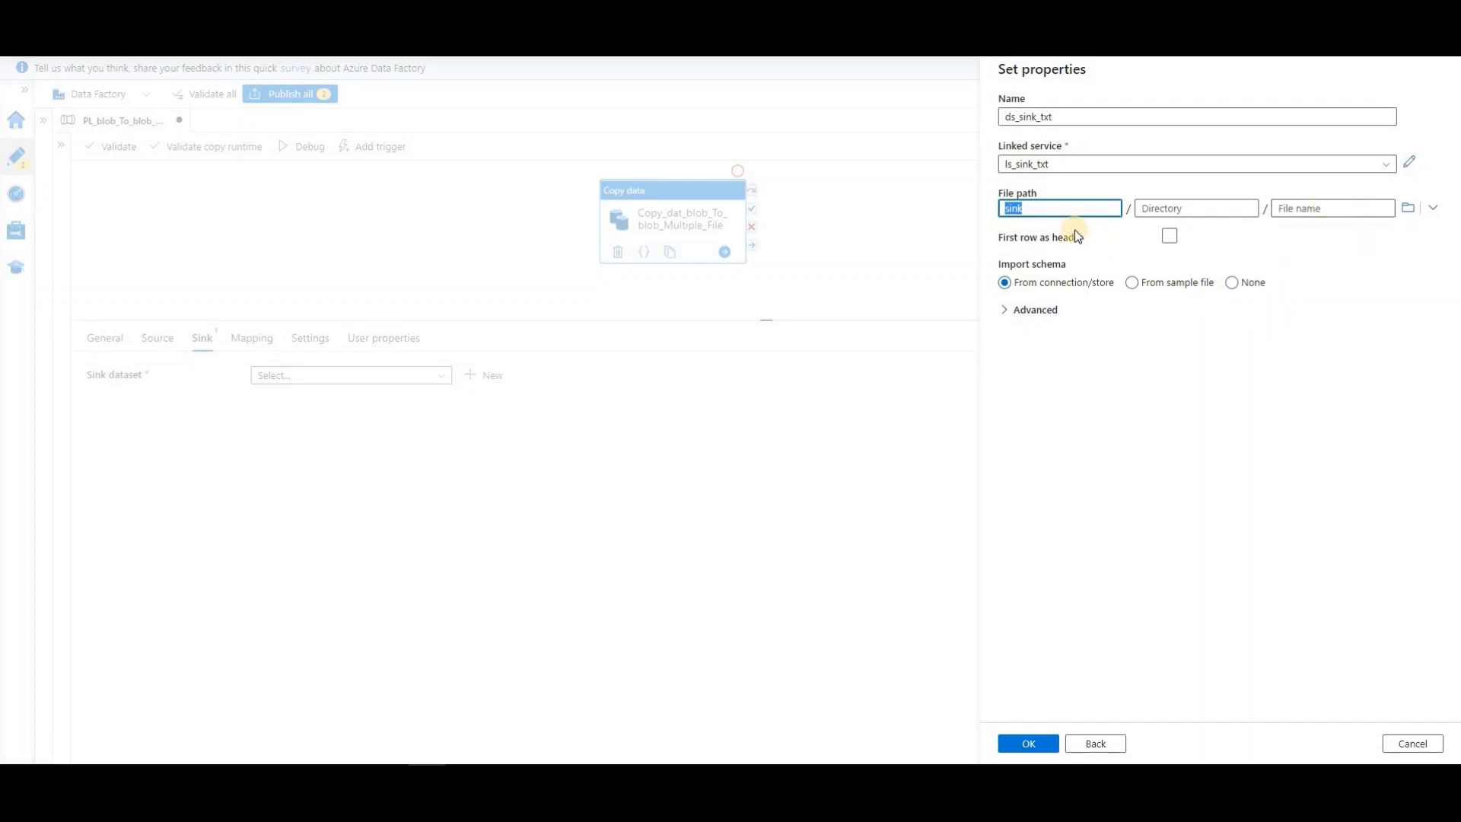
pyautogui.click(1028, 746)
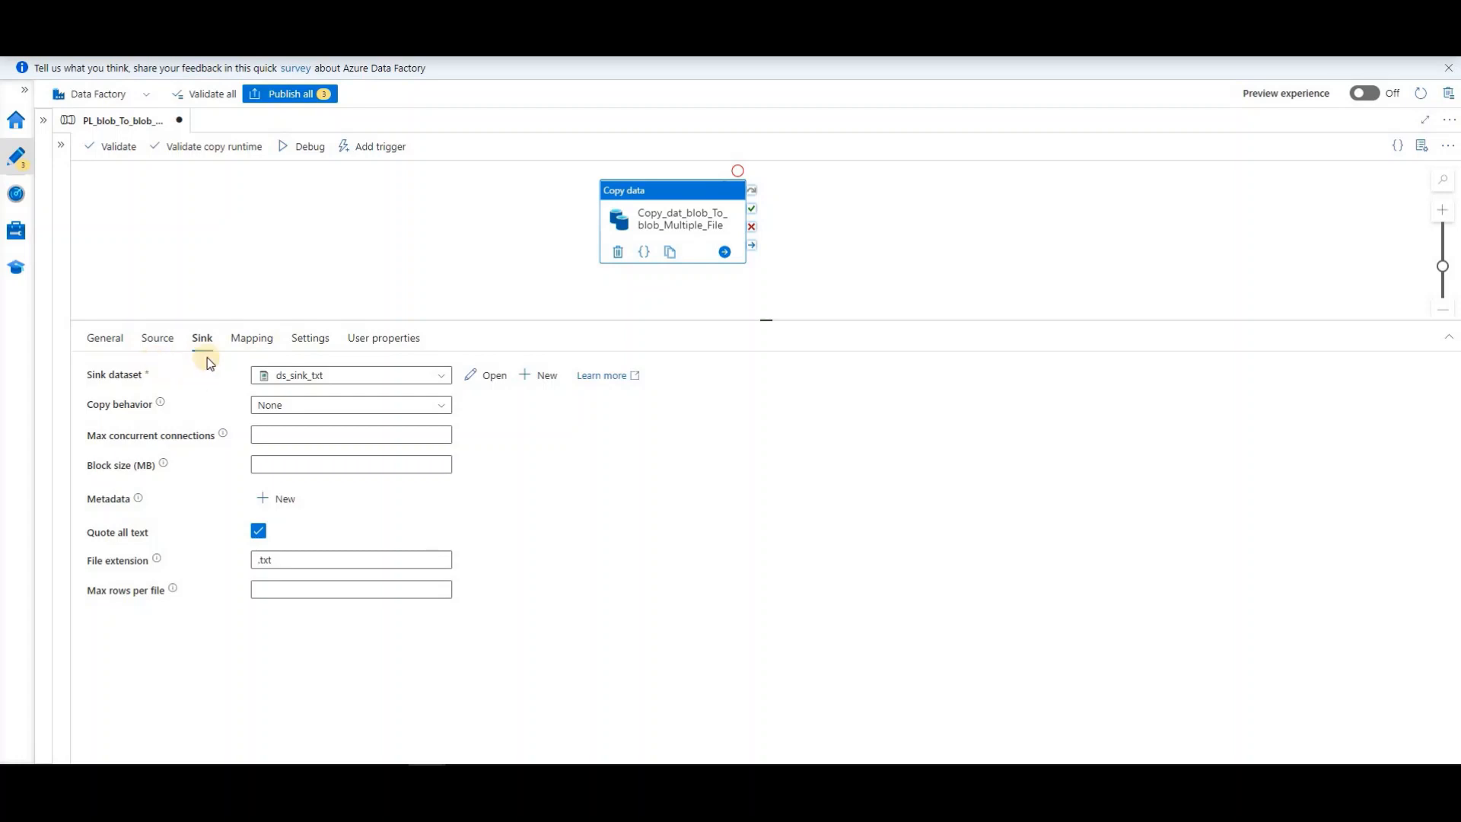
# Step: Publish all pending pipeline and dataset changes, and debug the pipeline while refreshing its run status
pyautogui.click(303, 93)
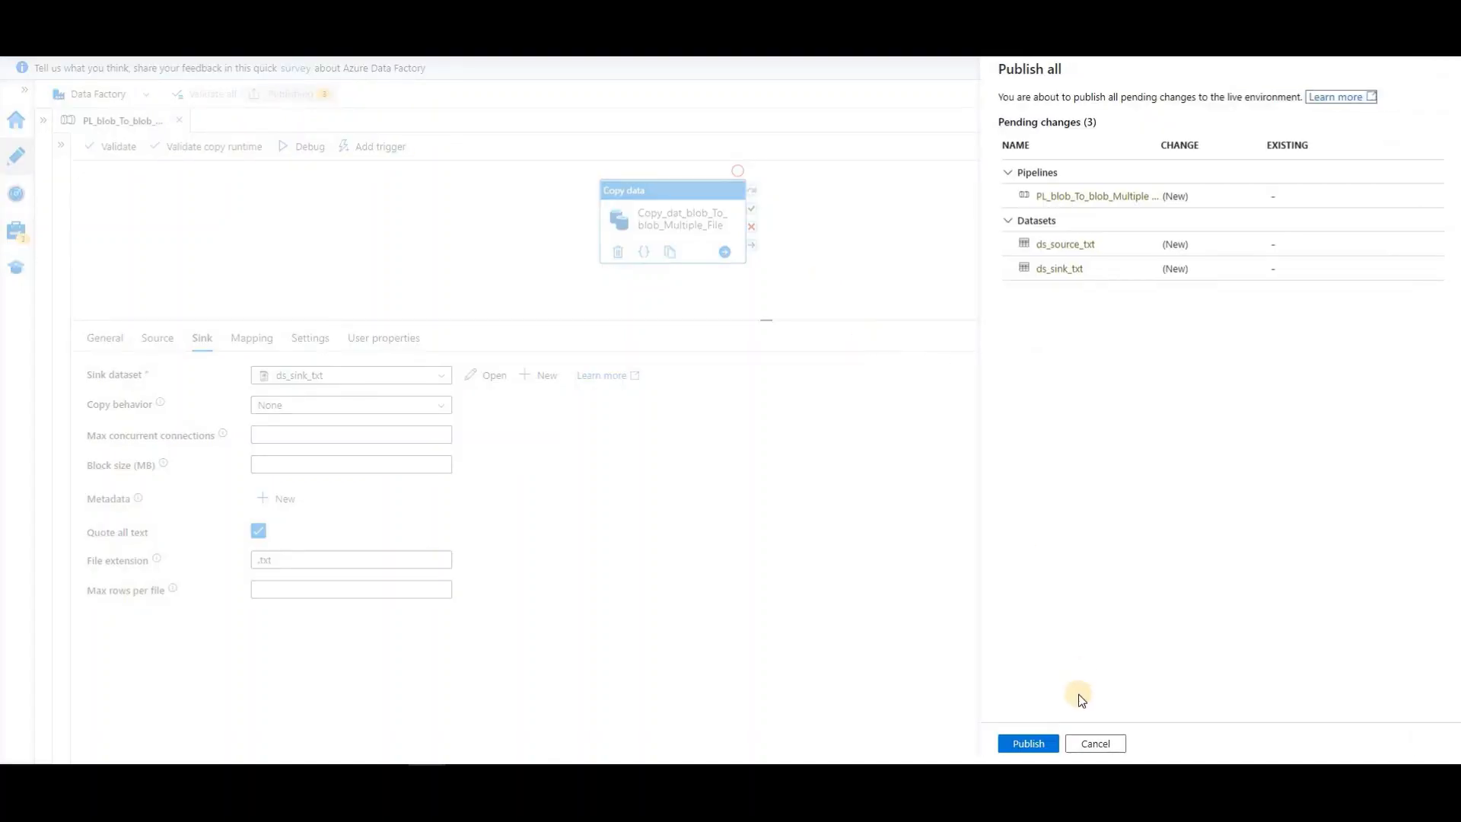
pyautogui.click(1026, 744)
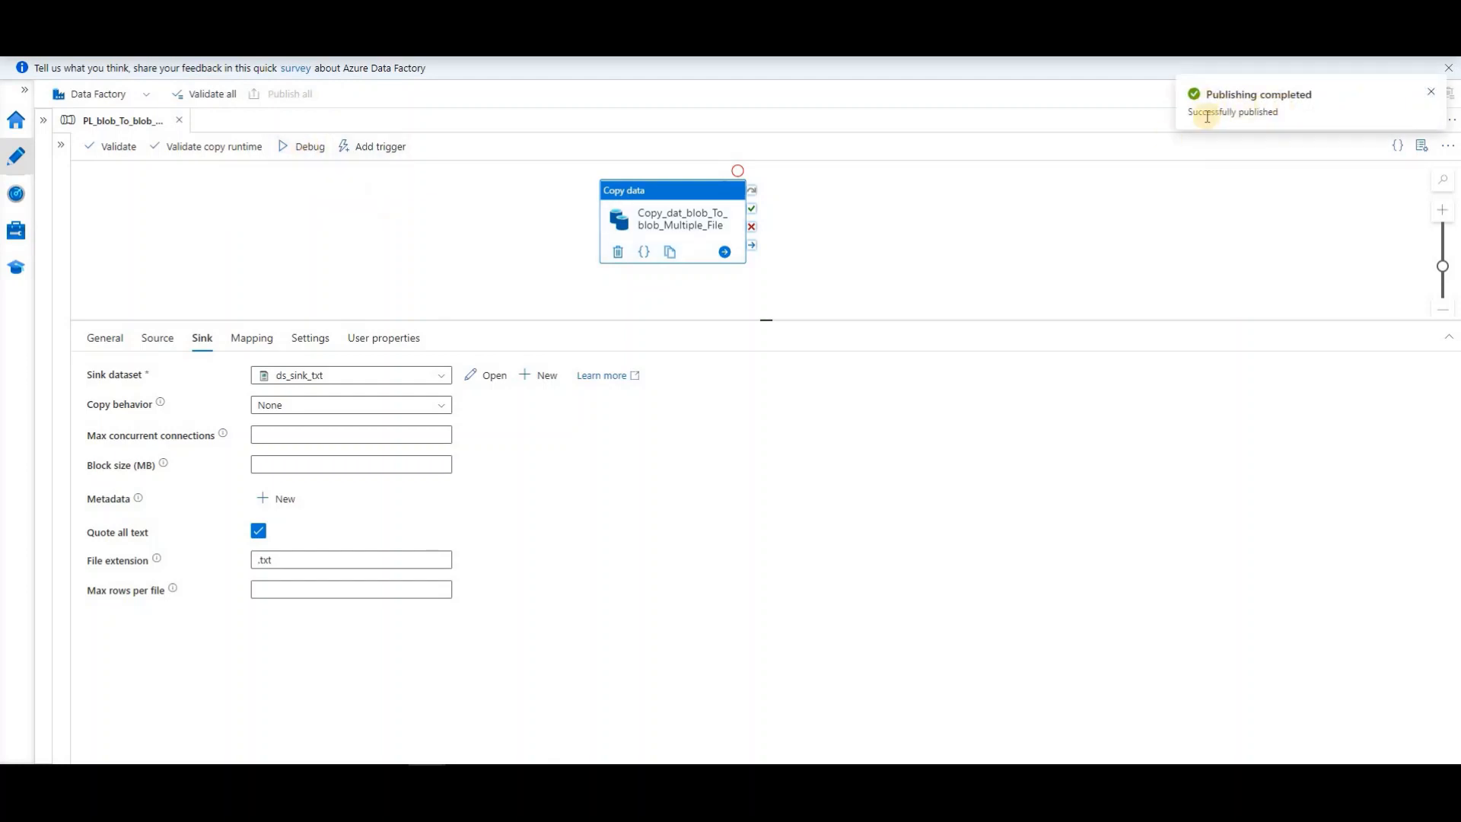
pyautogui.click(307, 151)
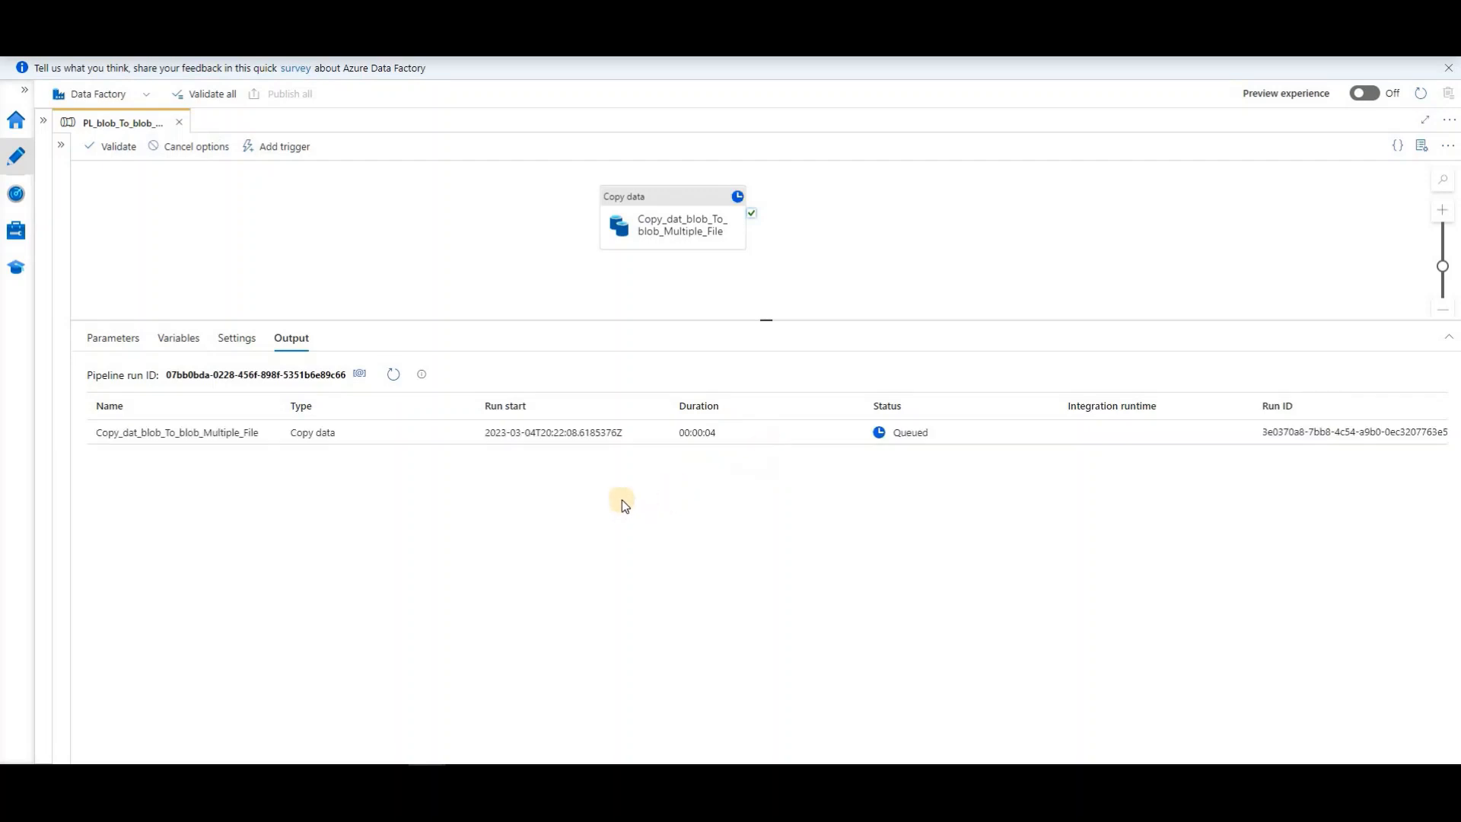
pyautogui.click(391, 376)
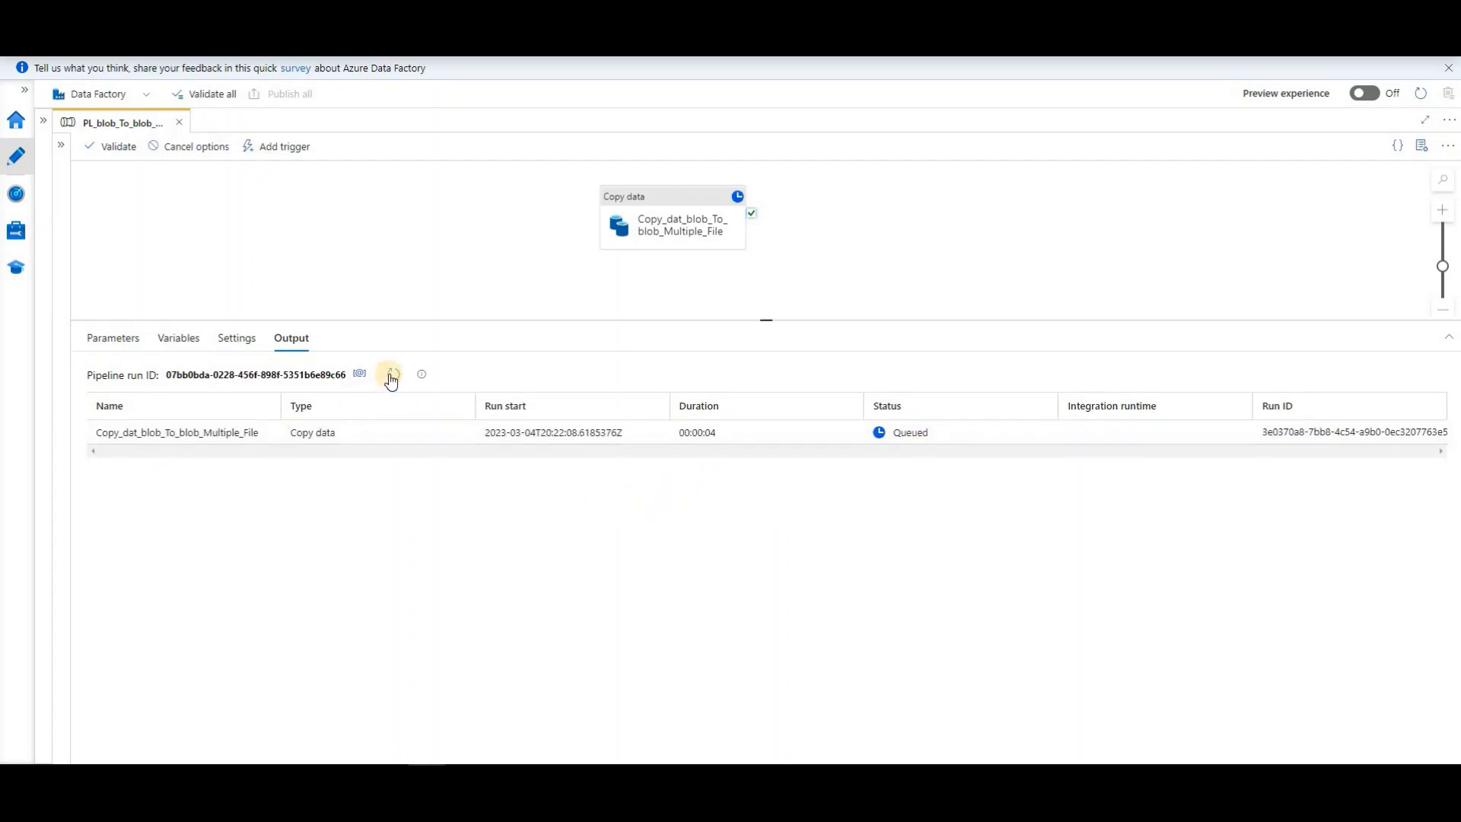
pyautogui.click(392, 376)
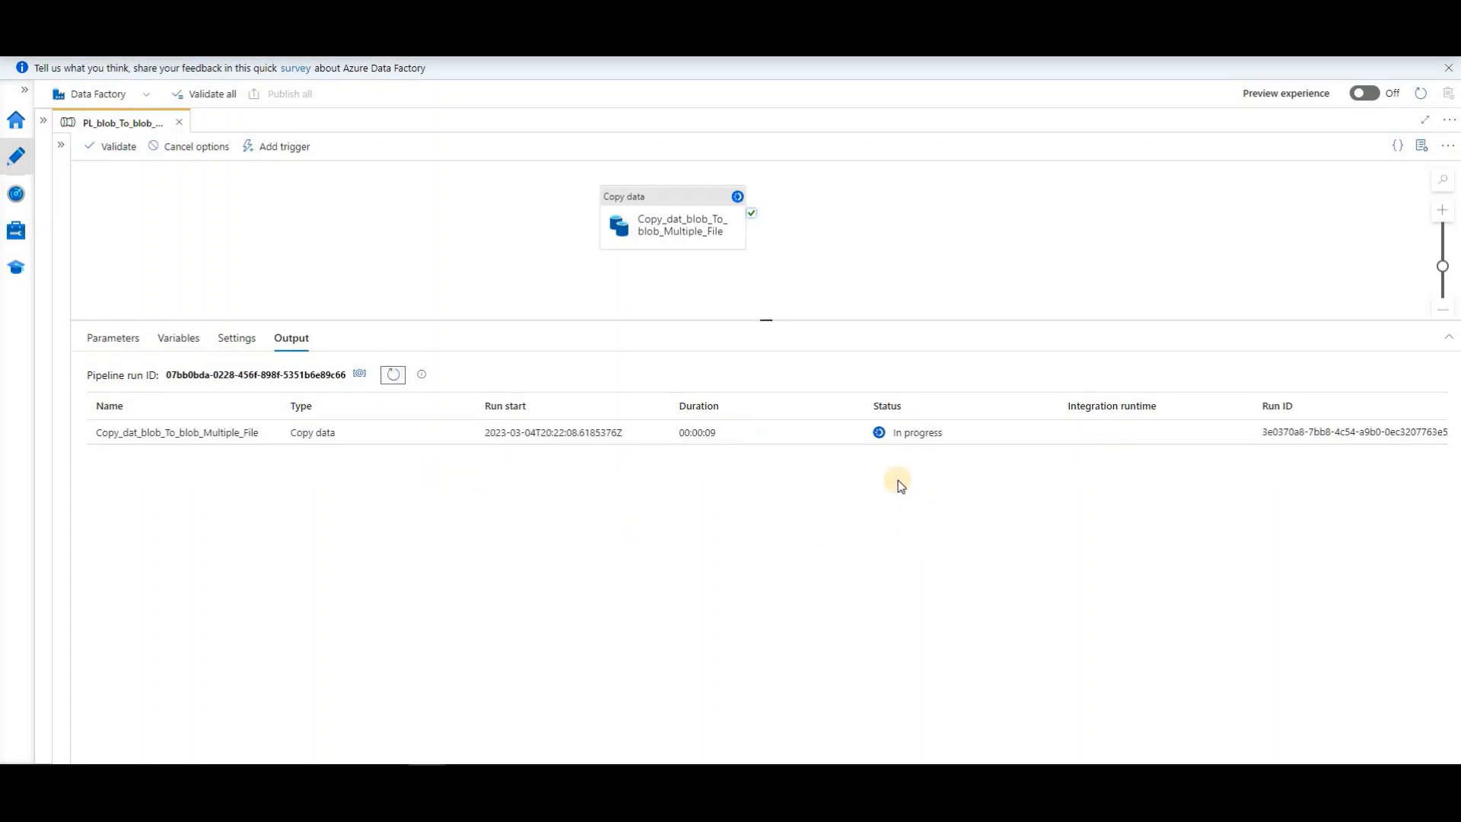
pyautogui.click(391, 375)
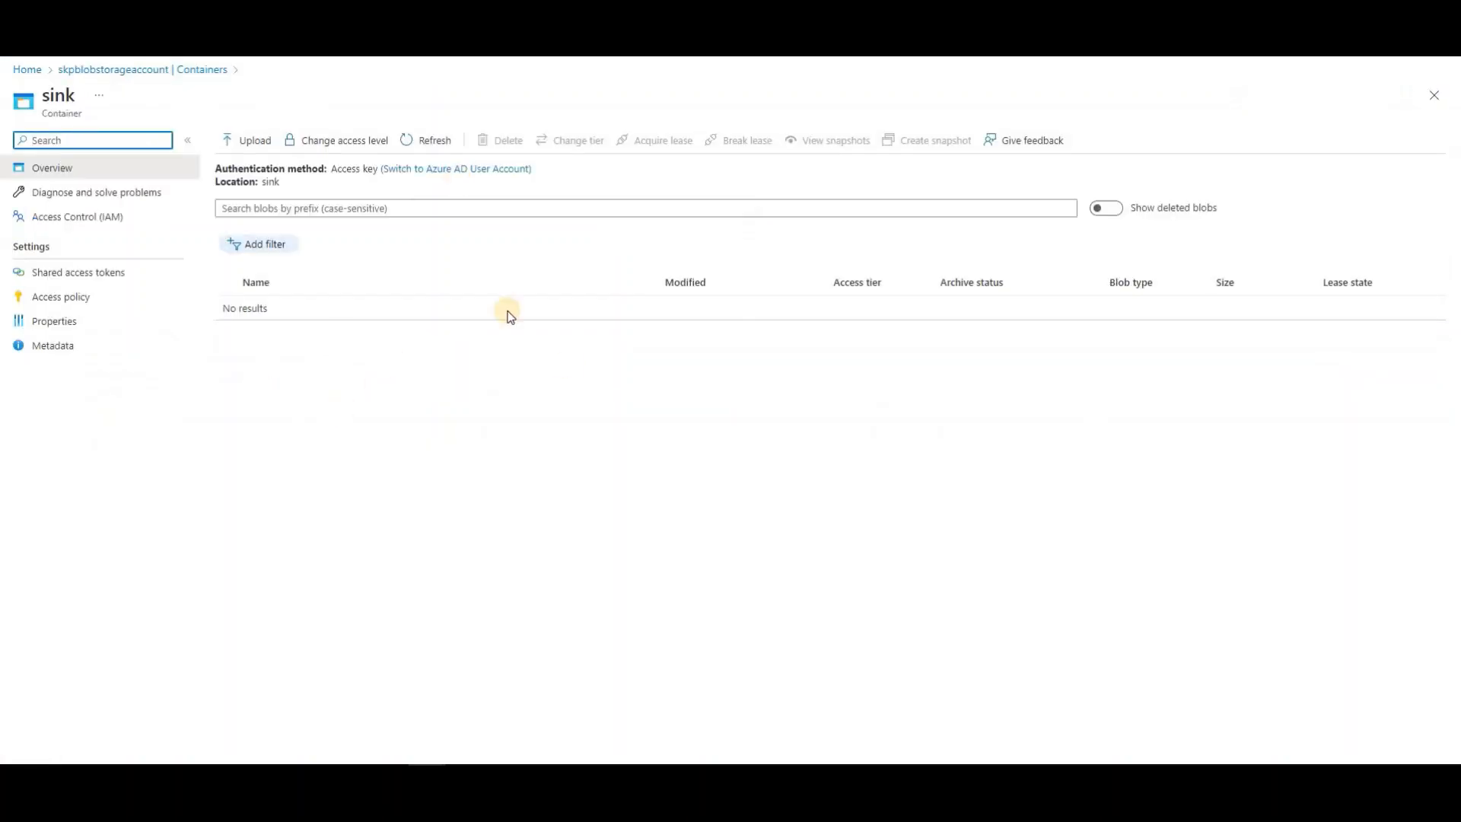
# Step: Refresh the sink container's file list and compare it with the files in the source container
pyautogui.click(427, 146)
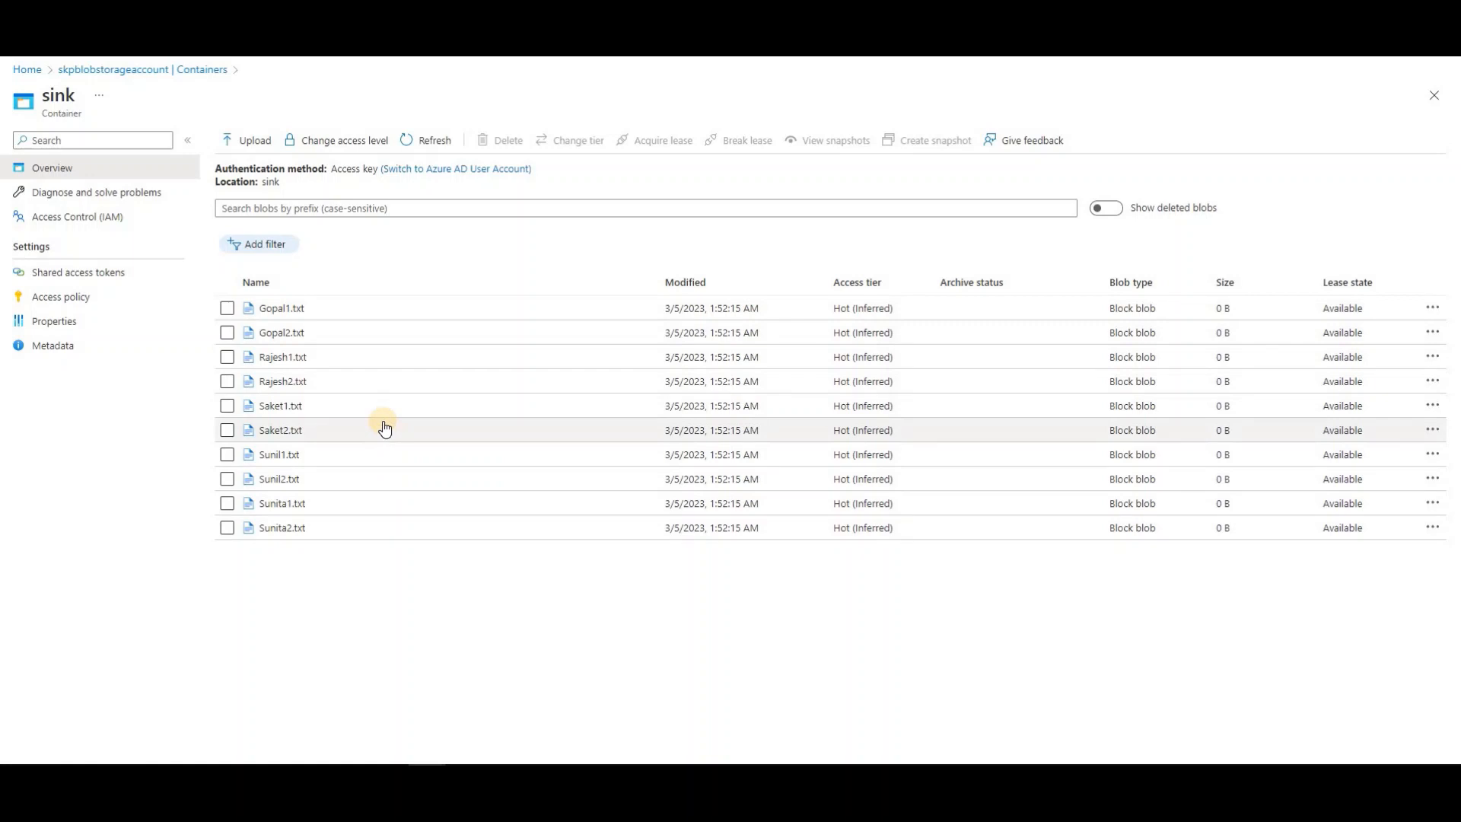
pyautogui.click(155, 70)
pyautogui.click(246, 288)
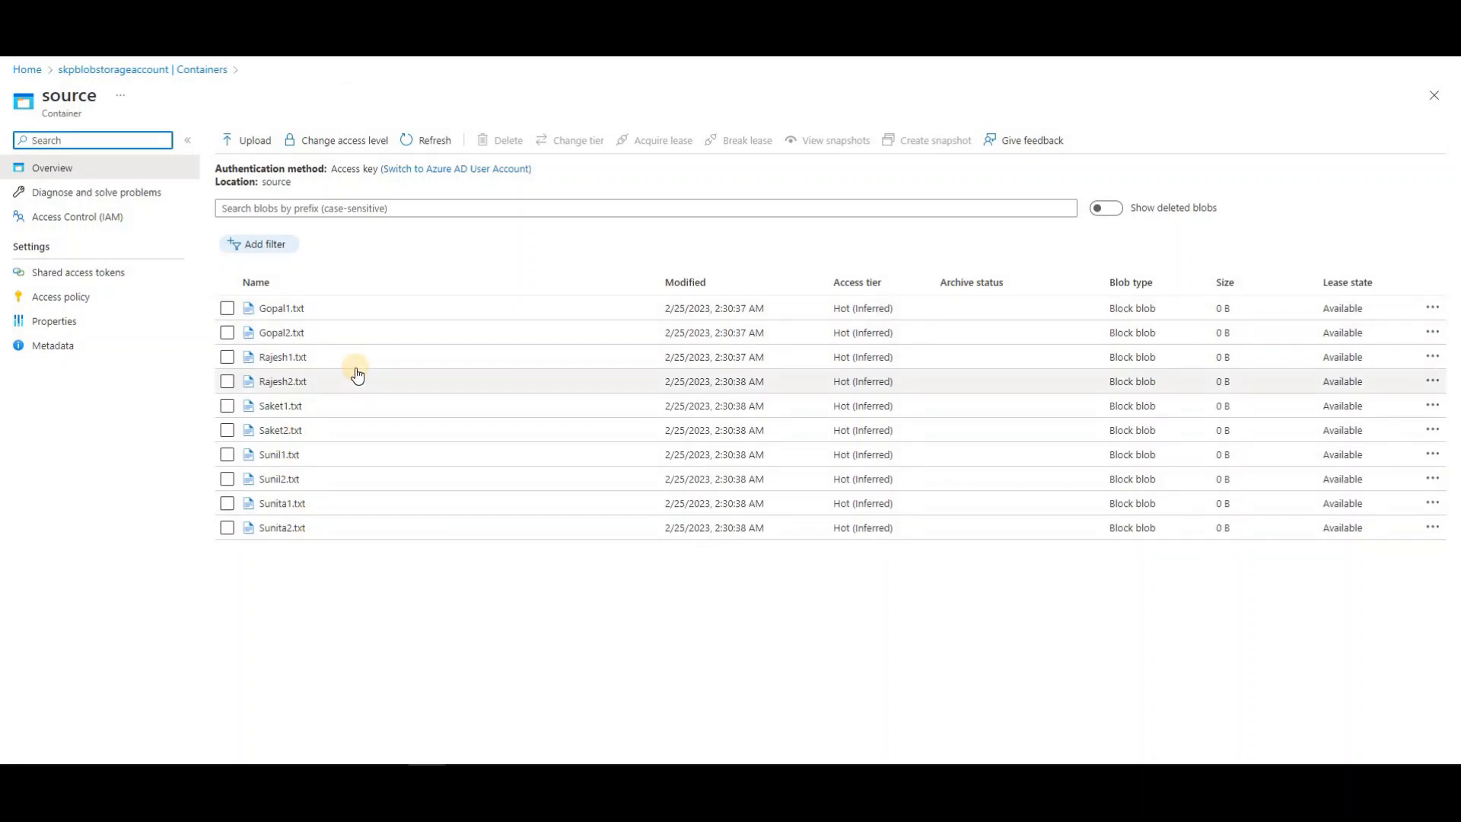
pyautogui.click(200, 70)
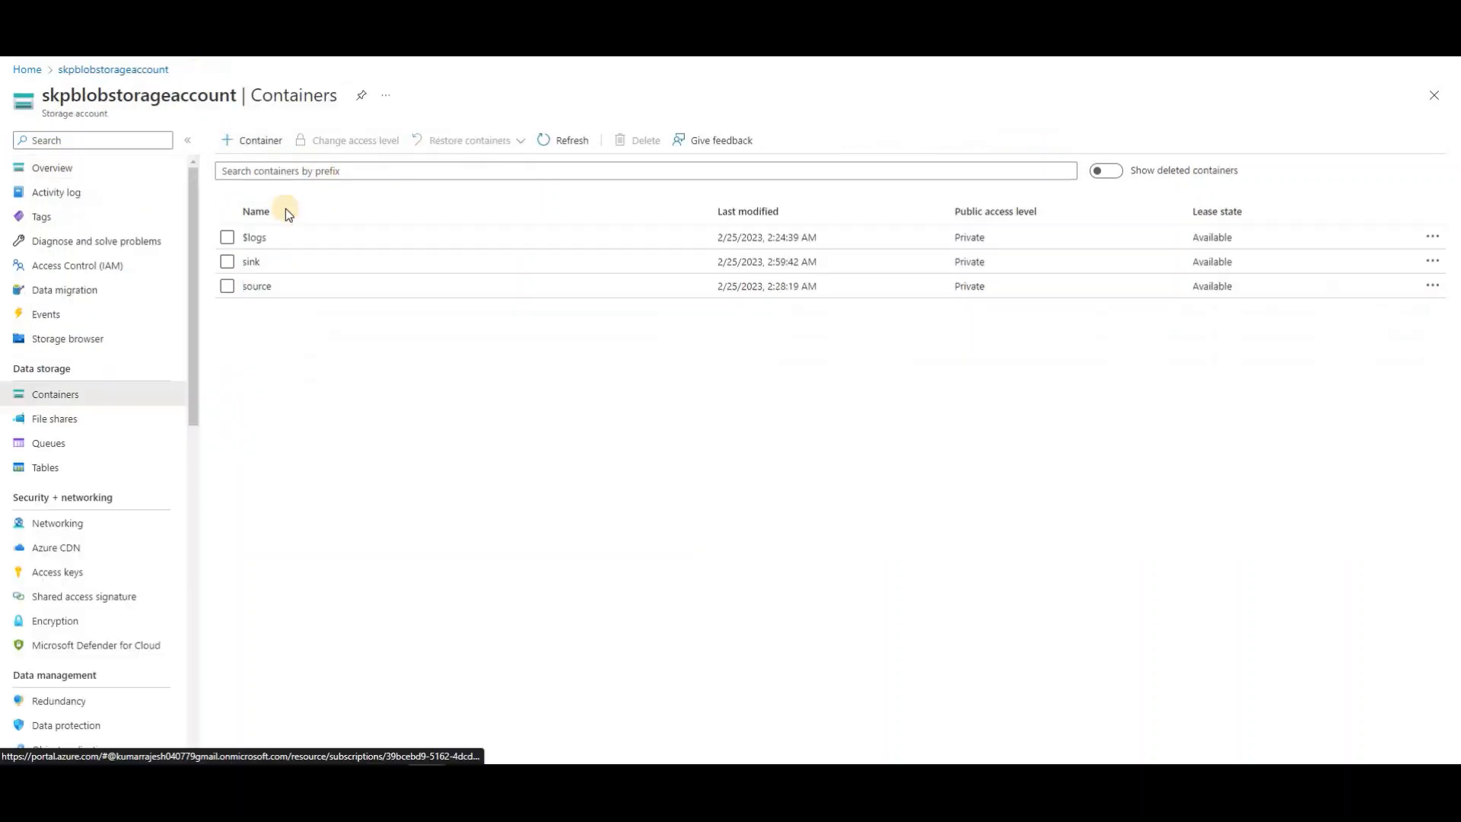
pyautogui.click(251, 262)
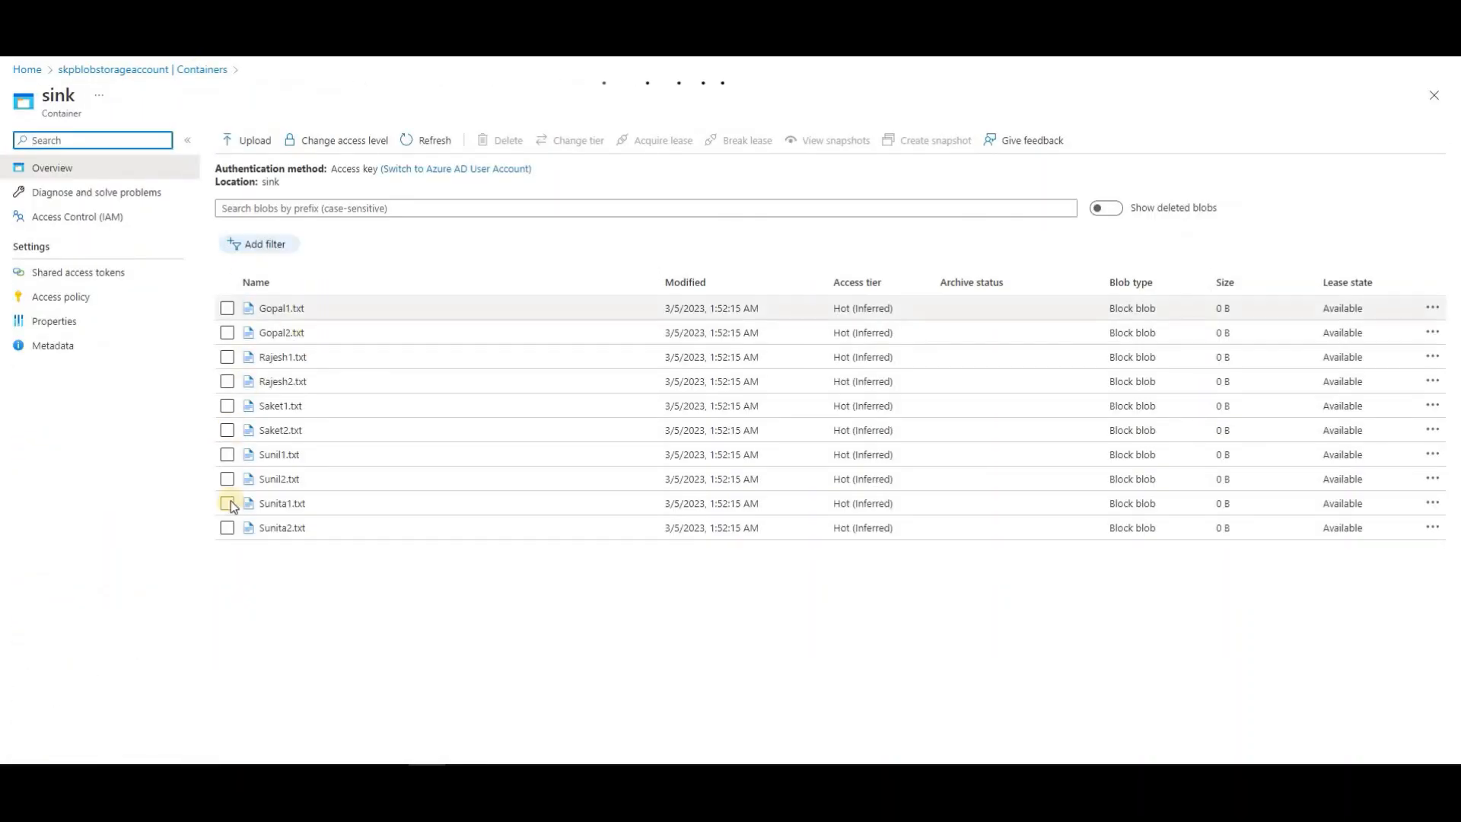